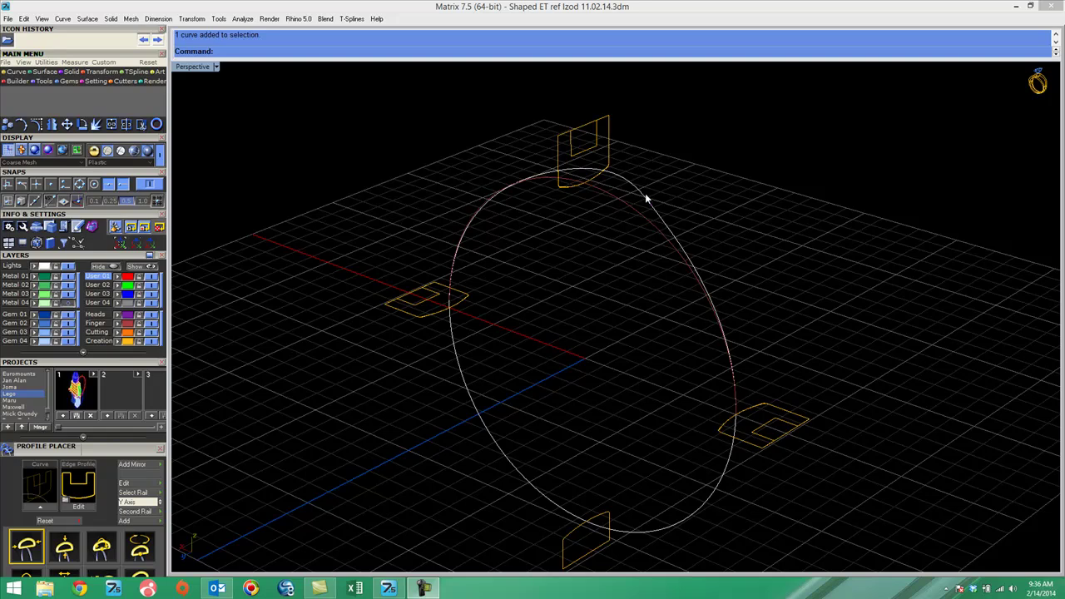
Sweep the four outer profiles around the round finger rail with Sweep 1 History to make a closed ring band.
{"action": "right_click_drag", "start_coordinate": [755, 304], "coordinate": [649, 225]}
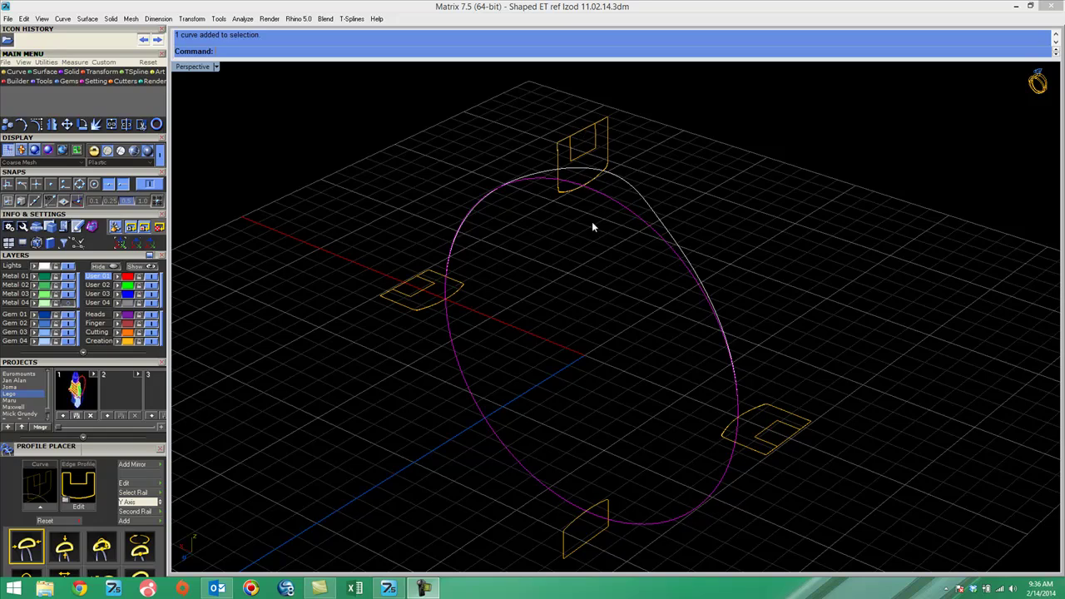
{"action": "left_click", "coordinate": [586, 245]}
{"action": "left_click", "coordinate": [610, 196]}
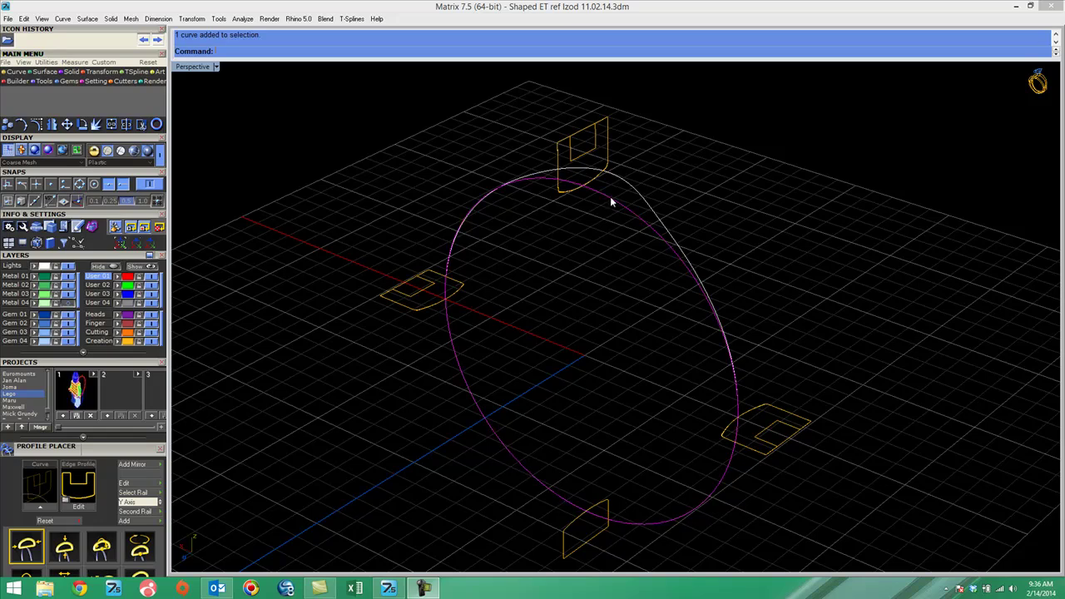
{"action": "middle_click", "coordinate": [574, 407]}
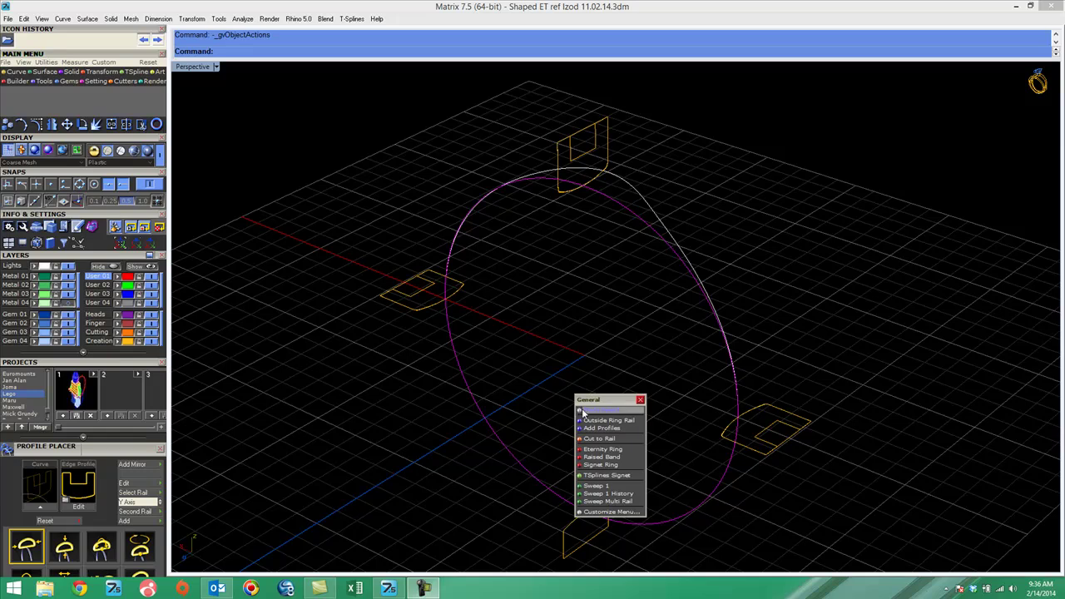
{"action": "left_click", "coordinate": [610, 495]}
{"action": "left_click", "coordinate": [584, 134]}
{"action": "left_click", "coordinate": [404, 286]}
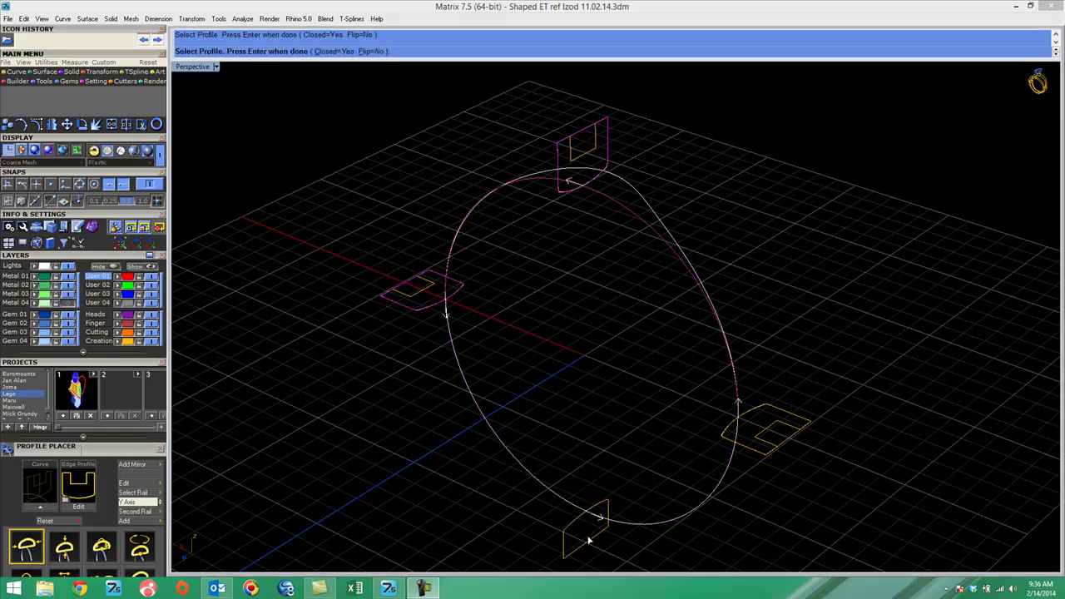
{"action": "left_click", "coordinate": [790, 444]}
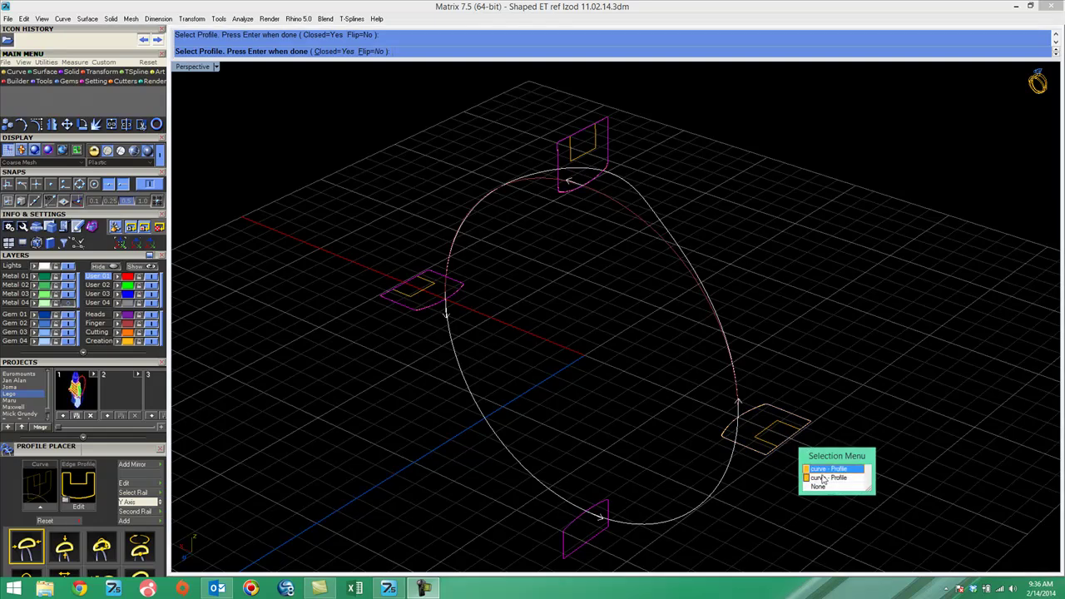
{"action": "left_click", "coordinate": [823, 479]}
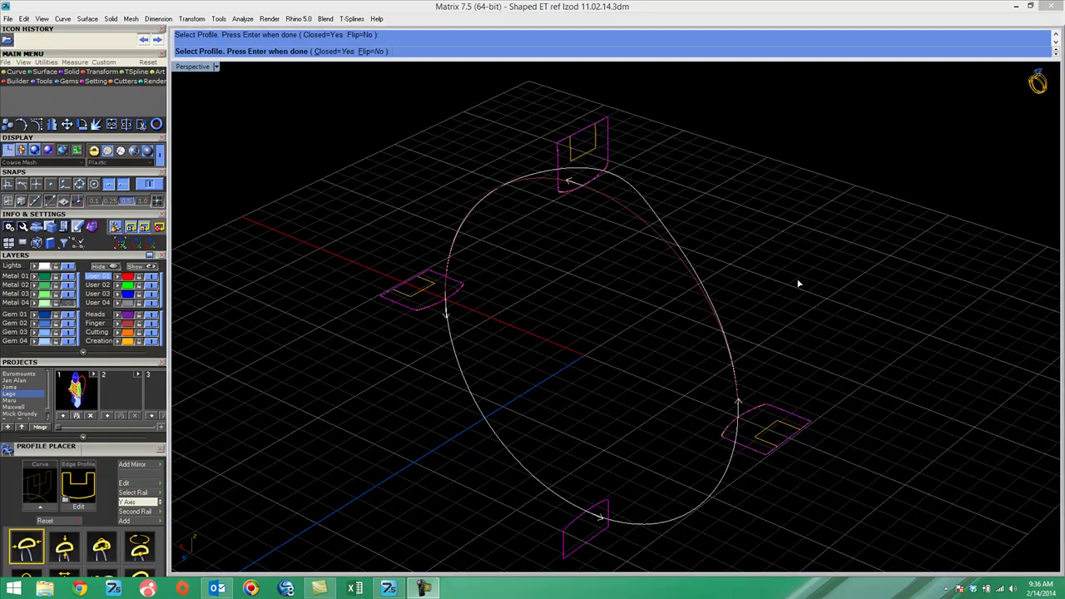
{"action": "key", "text": "Return"}
{"action": "right_click_drag", "start_coordinate": [791, 288], "coordinate": [891, 446]}
{"action": "right_click_drag", "start_coordinate": [698, 339], "coordinate": [765, 439]}
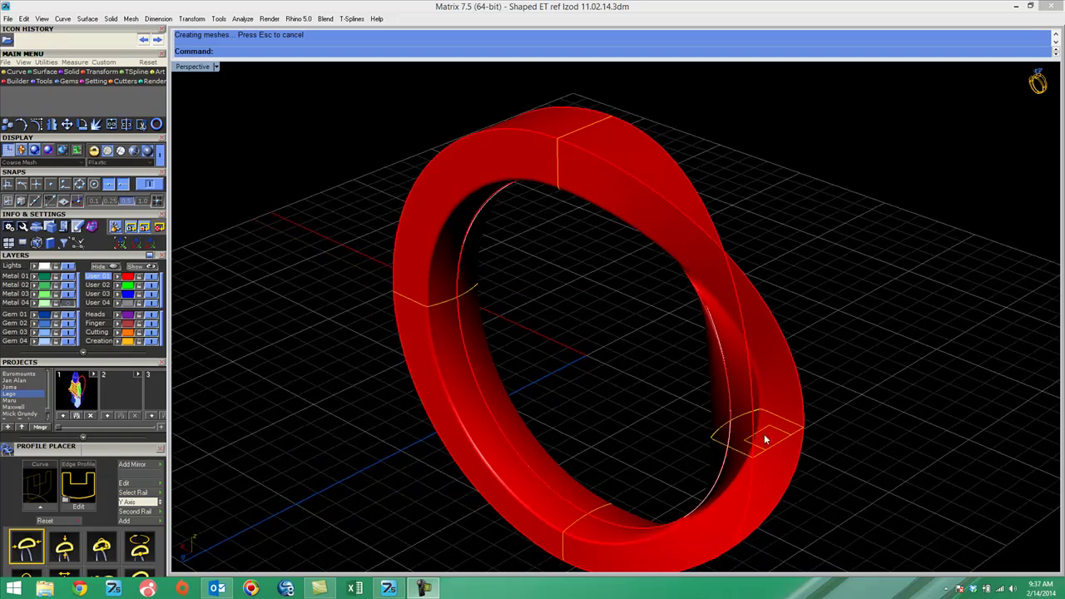
Flip the curve direction of the outer side profile where the band twists, using the curve seam command.
{"action": "left_click", "coordinate": [739, 424]}
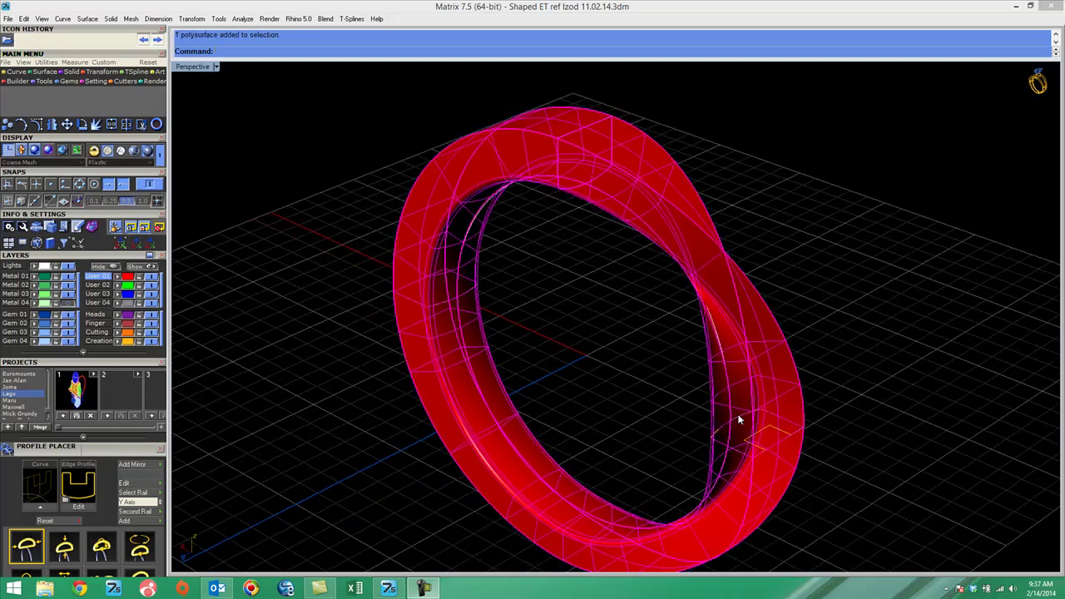
{"action": "left_click", "coordinate": [780, 446]}
{"action": "left_click", "coordinate": [814, 483]}
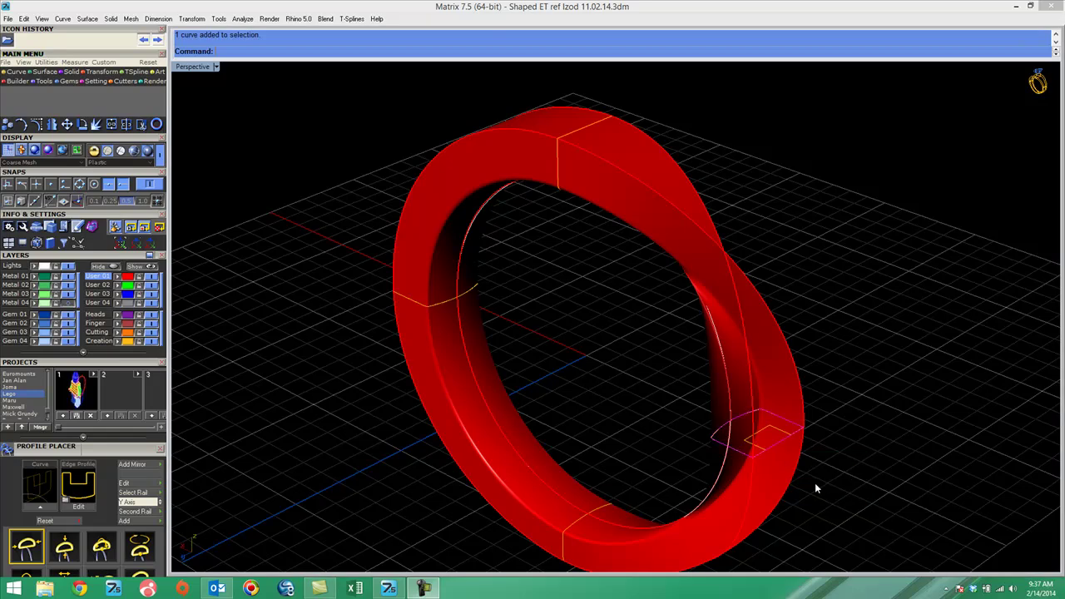
{"action": "key", "text": "Delete"}
{"action": "left_click", "coordinate": [779, 449]}
{"action": "left_click", "coordinate": [941, 427]}
{"action": "left_click", "coordinate": [780, 440]}
{"action": "key", "text": "Escape"}
{"action": "left_click", "coordinate": [774, 450]}
{"action": "left_click", "coordinate": [14, 73]}
{"action": "left_click", "coordinate": [160, 105]}
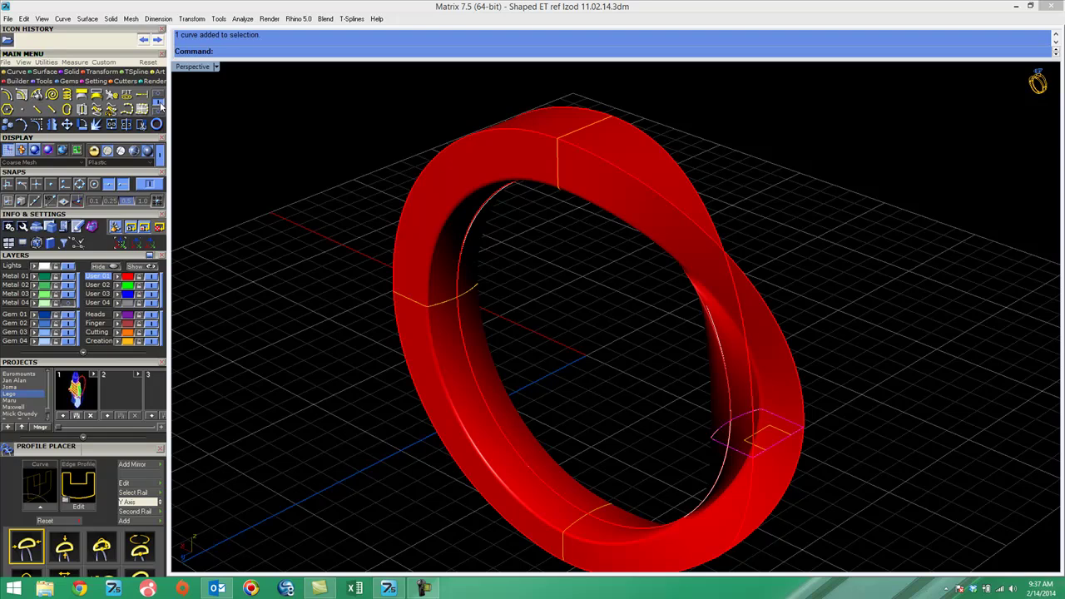
{"action": "left_click", "coordinate": [81, 109]}
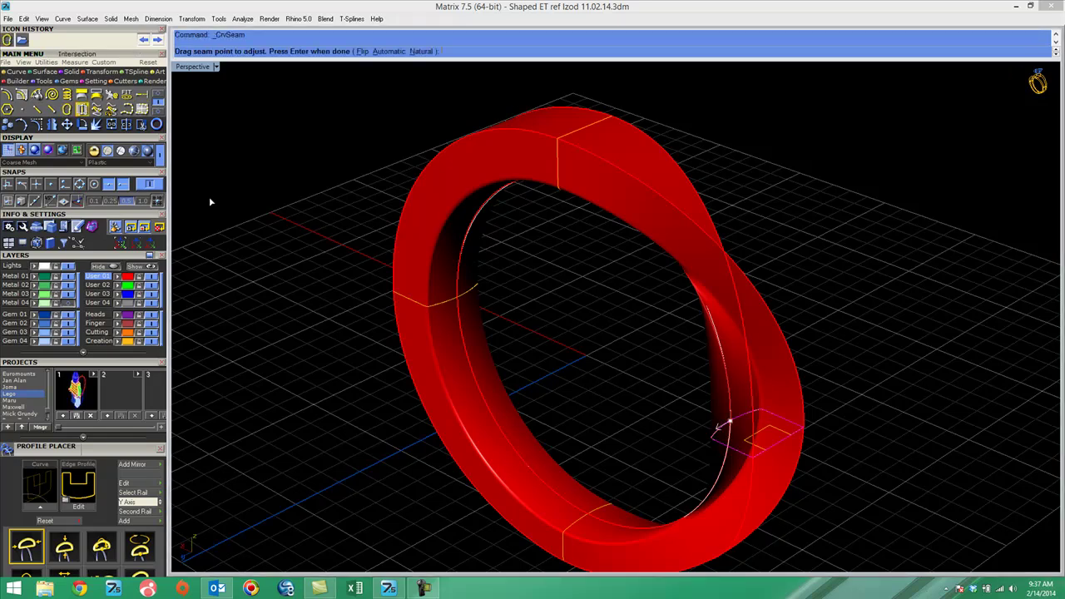
{"action": "left_click", "coordinate": [741, 414]}
{"action": "key", "text": "Return"}
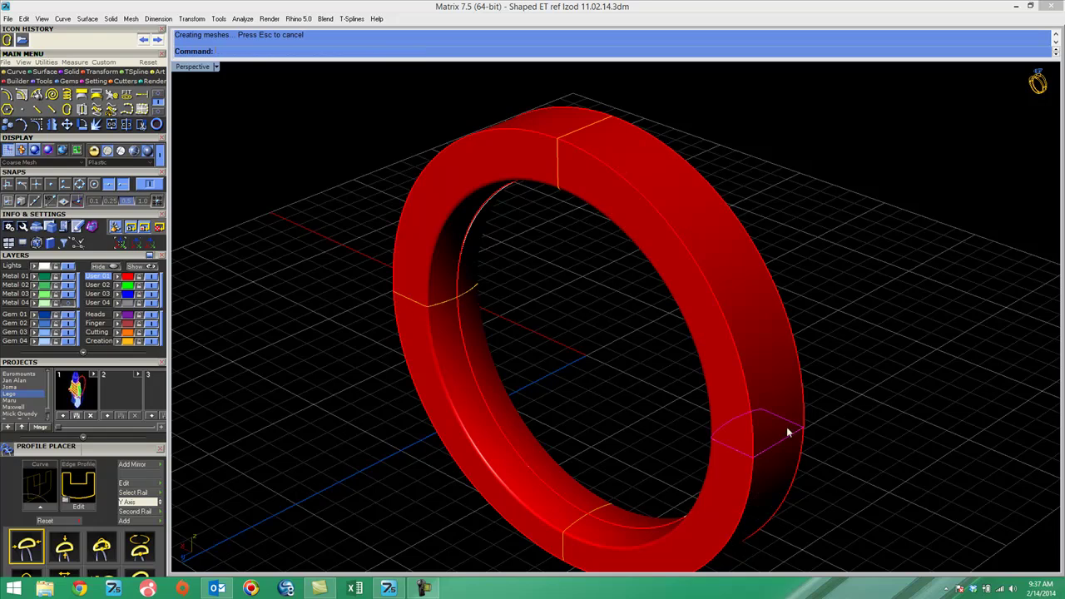
Move the top outer profile sideways off the band's centre plane and inspect how the swept band follows it.
{"action": "right_click_drag", "start_coordinate": [834, 348], "coordinate": [917, 346]}
{"action": "right_click_drag", "start_coordinate": [804, 294], "coordinate": [782, 271], "text": "shift"}
{"action": "left_click", "coordinate": [584, 118]}
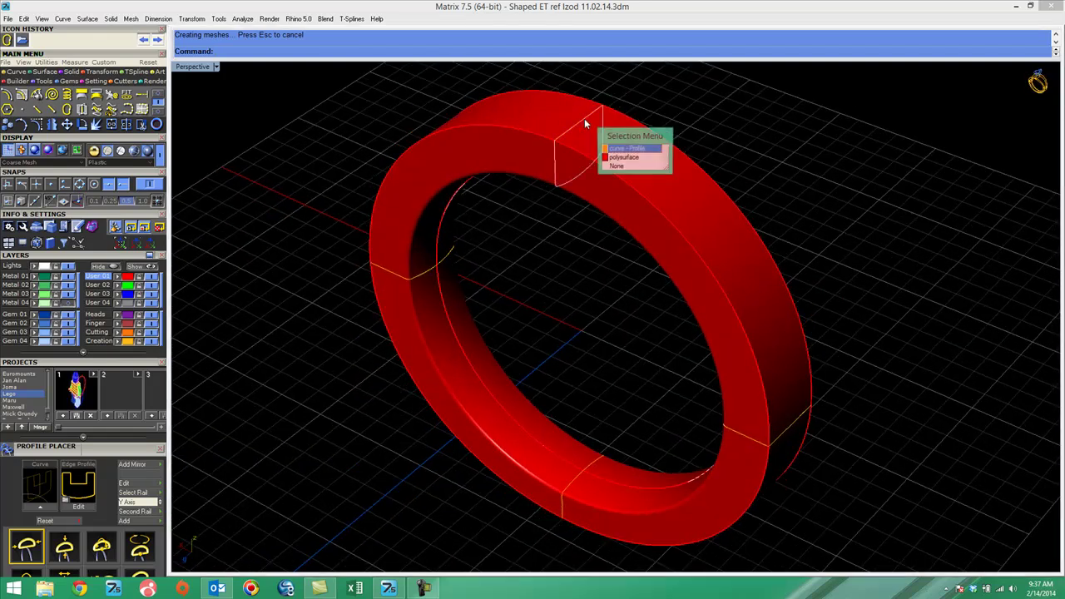
{"action": "left_click", "coordinate": [625, 148]}
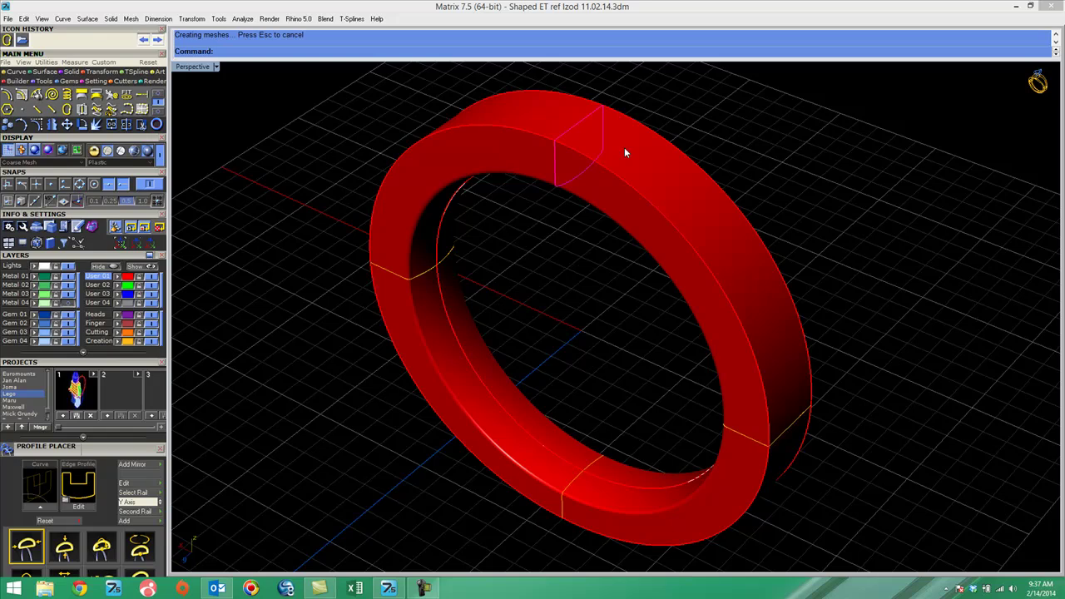
{"action": "left_click", "coordinate": [629, 165]}
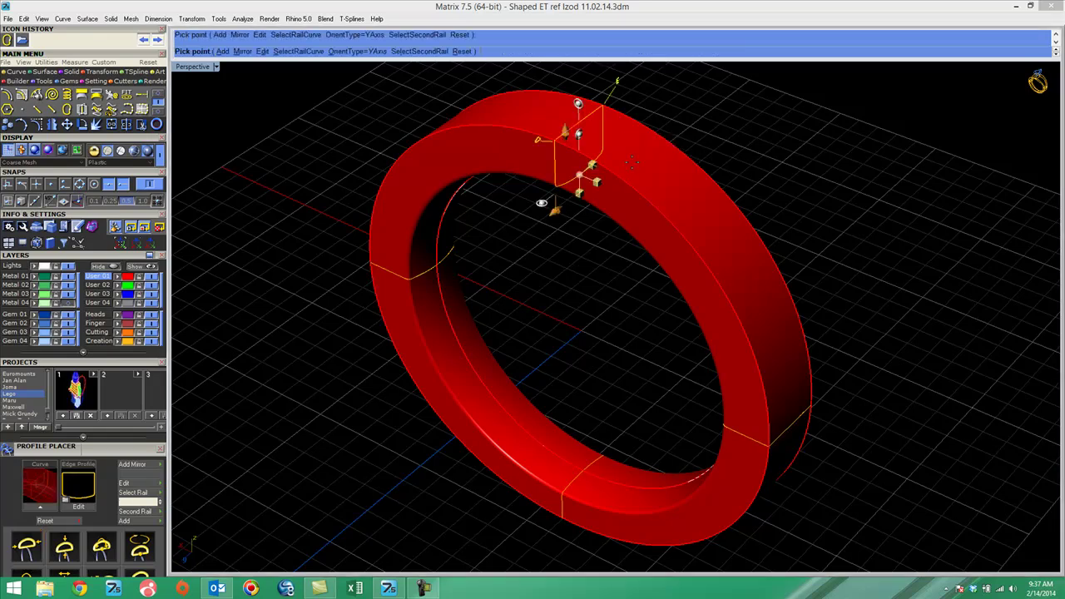
{"action": "left_click_drag", "start_coordinate": [598, 184], "coordinate": [611, 167]}
{"action": "right_click", "coordinate": [791, 173]}
{"action": "right_click_drag", "start_coordinate": [805, 225], "coordinate": [815, 94]}
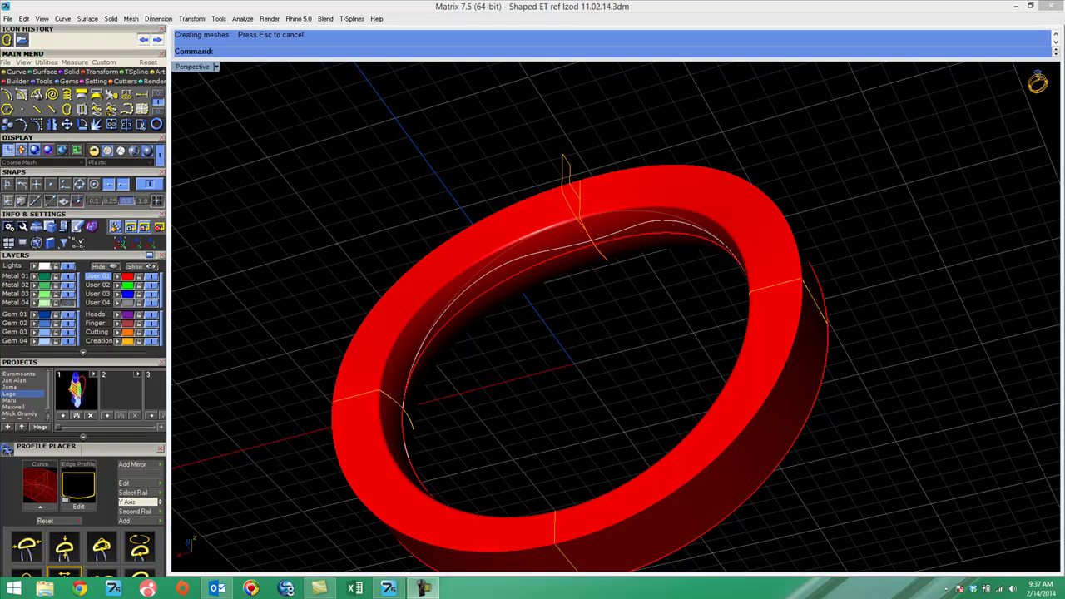
{"action": "right_click_drag", "start_coordinate": [563, 353], "coordinate": [559, 440]}
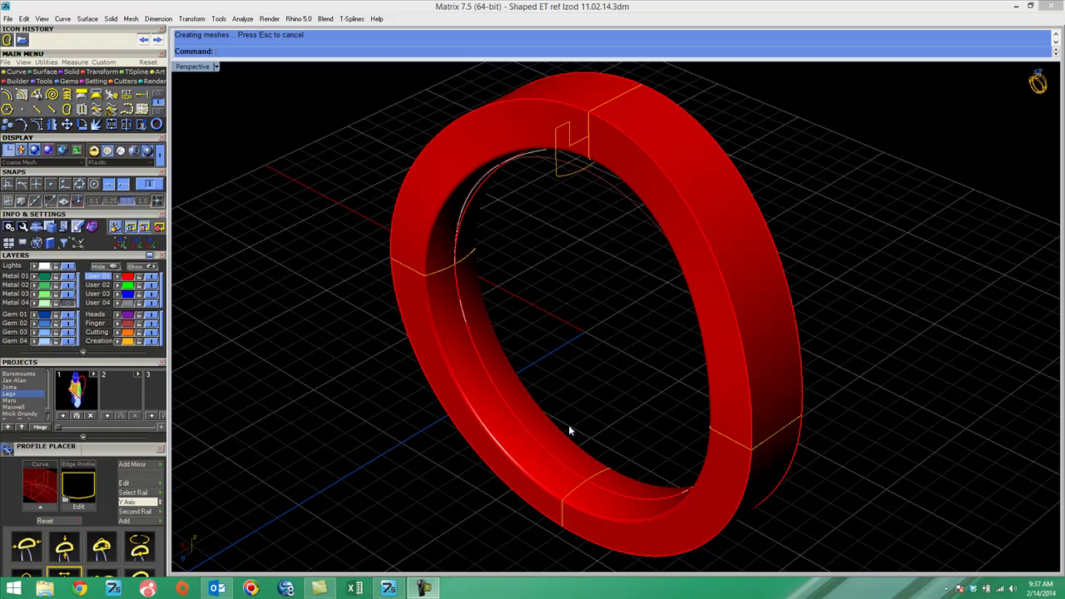
Undo the top profile's sideways move and delete the swept ring band, leaving the rails and profiles in place.
{"action": "left_click", "coordinate": [712, 151]}
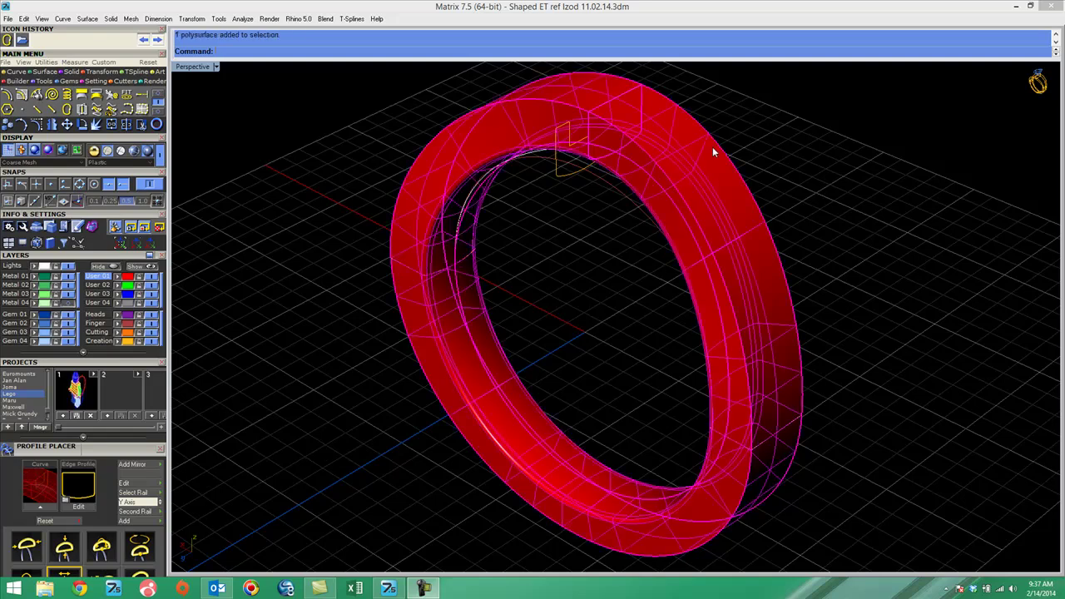
{"action": "key", "text": "Delete"}
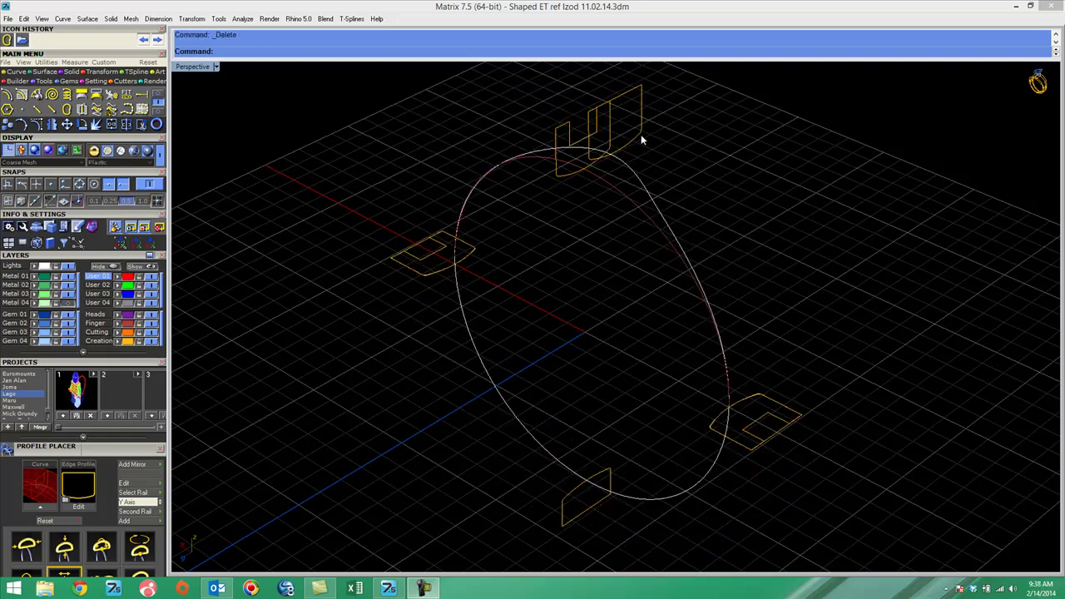
{"action": "key", "text": "ctrl+z"}
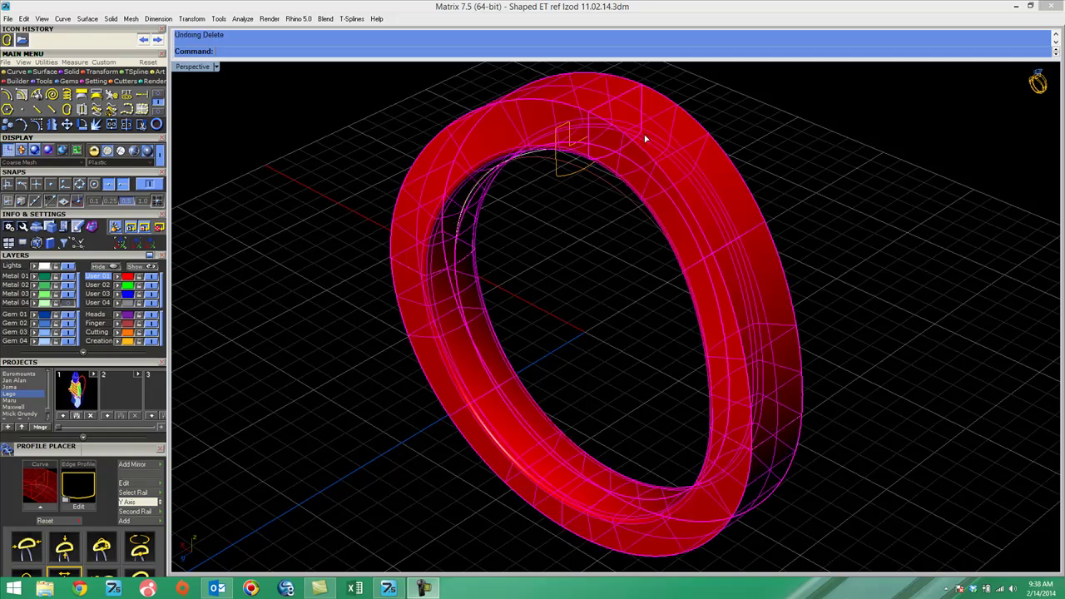
{"action": "left_click", "coordinate": [695, 170]}
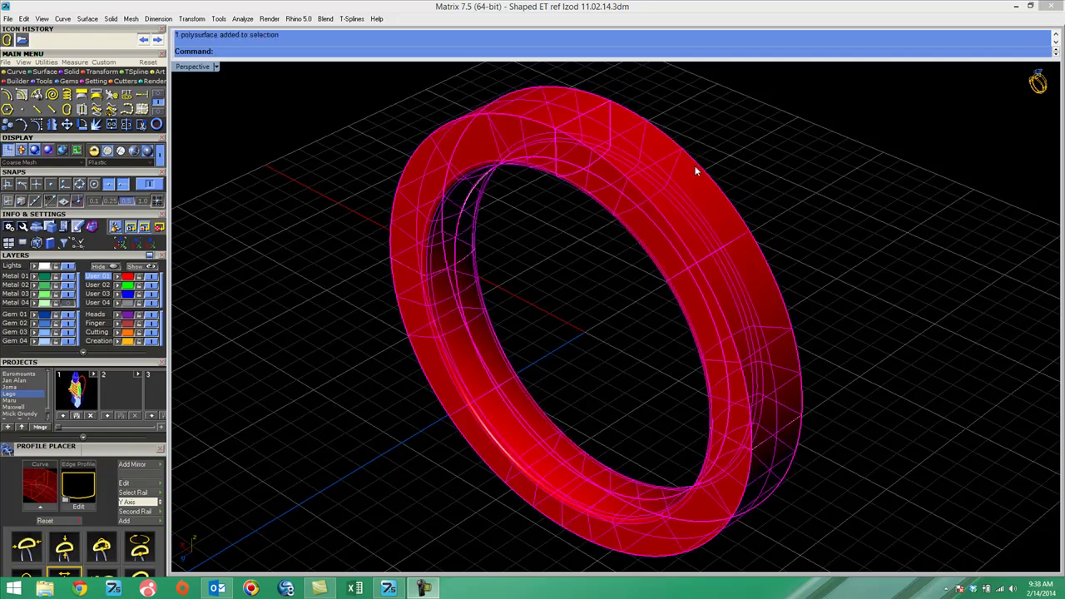
{"action": "key", "text": "Delete"}
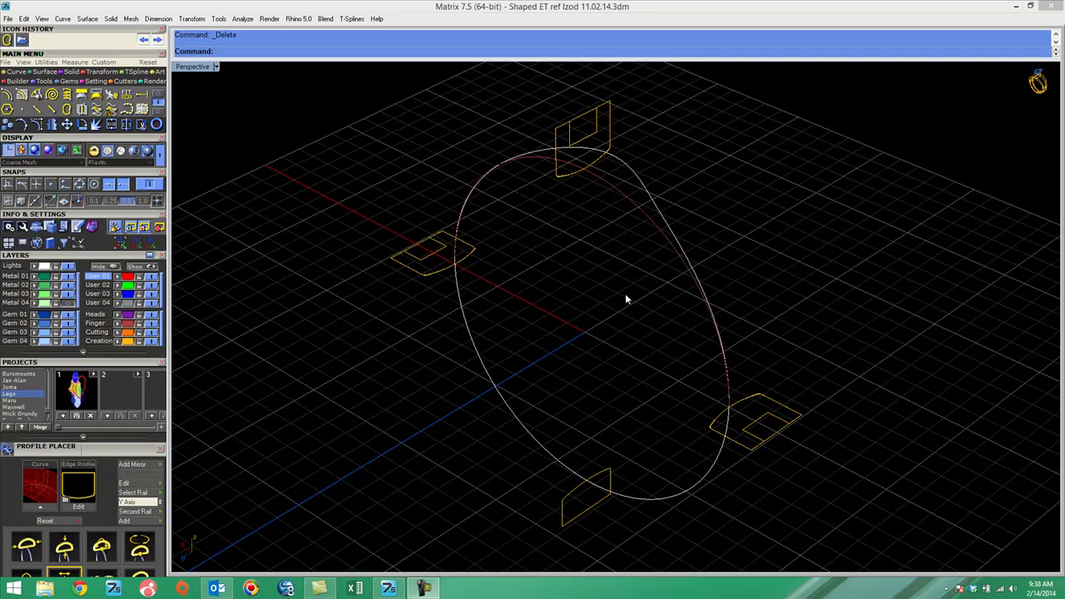
Project the shaped upper rail curve onto the Looking Down construction plane, keeping the original curve.
{"action": "right_click_drag", "start_coordinate": [613, 311], "coordinate": [621, 178]}
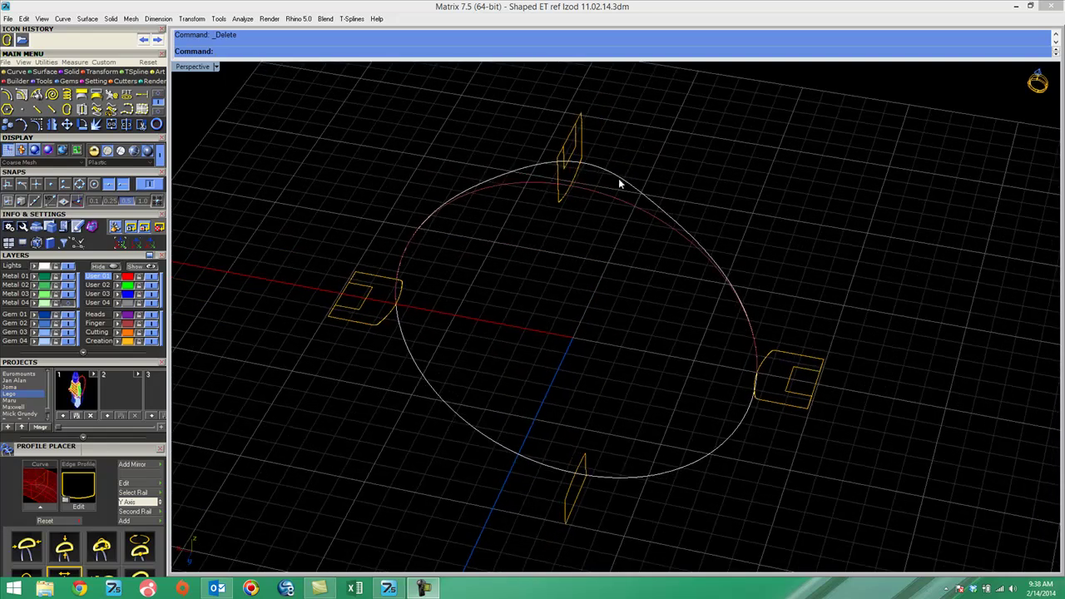
{"action": "left_click", "coordinate": [619, 182]}
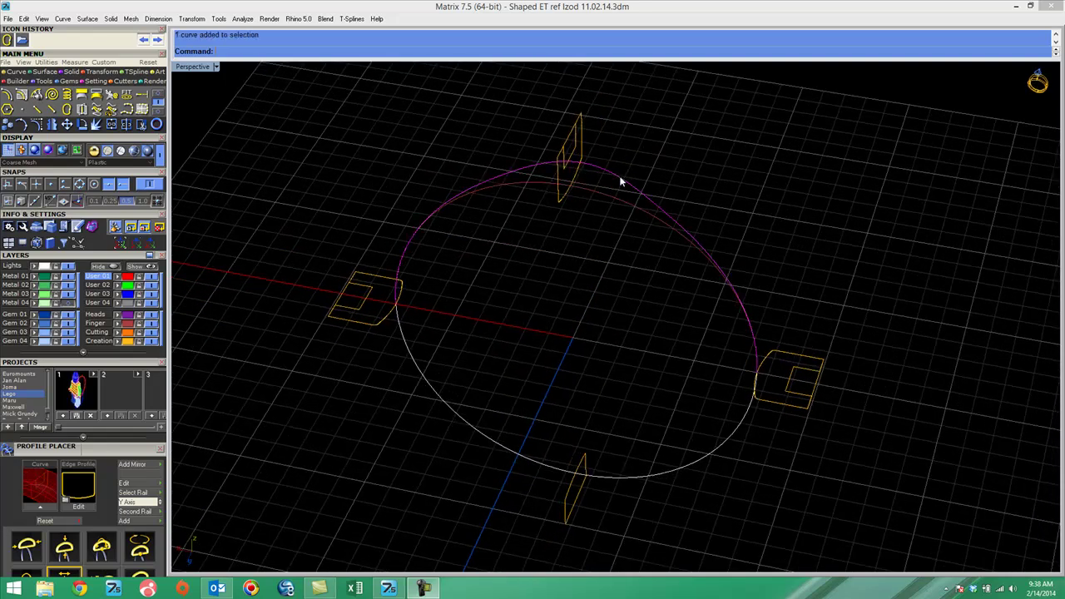
{"action": "double_click", "coordinate": [187, 69]}
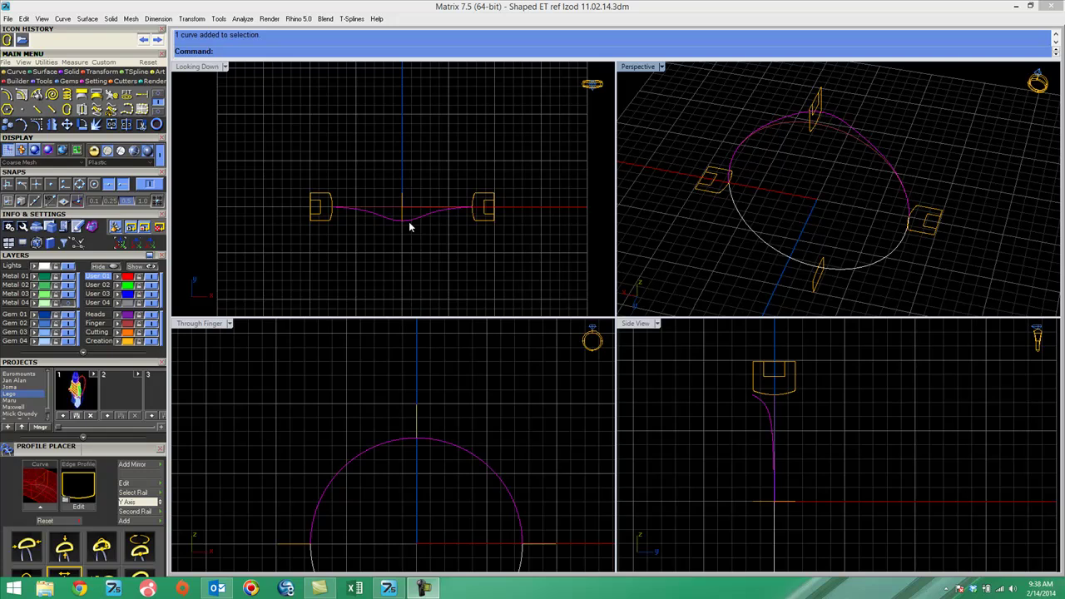
{"action": "left_click", "coordinate": [97, 72]}
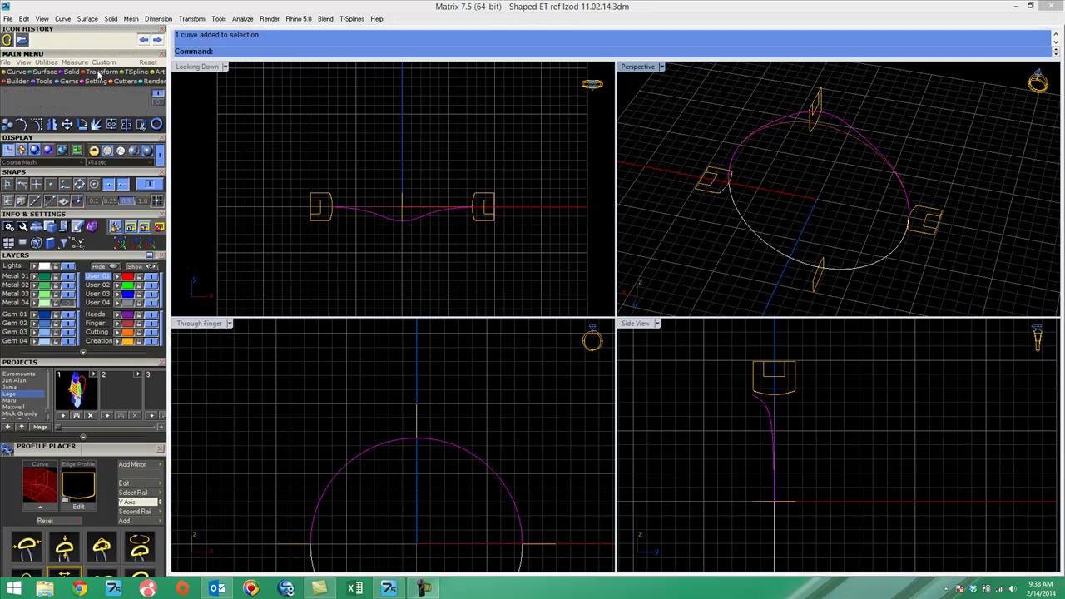
{"action": "left_click", "coordinate": [142, 96]}
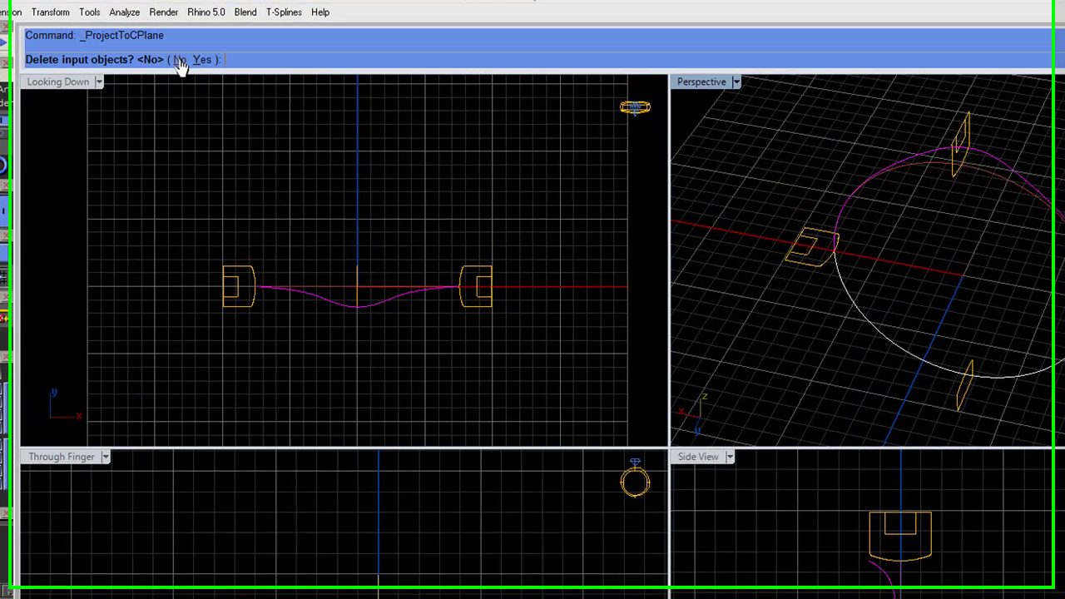
{"action": "left_click", "coordinate": [280, 51]}
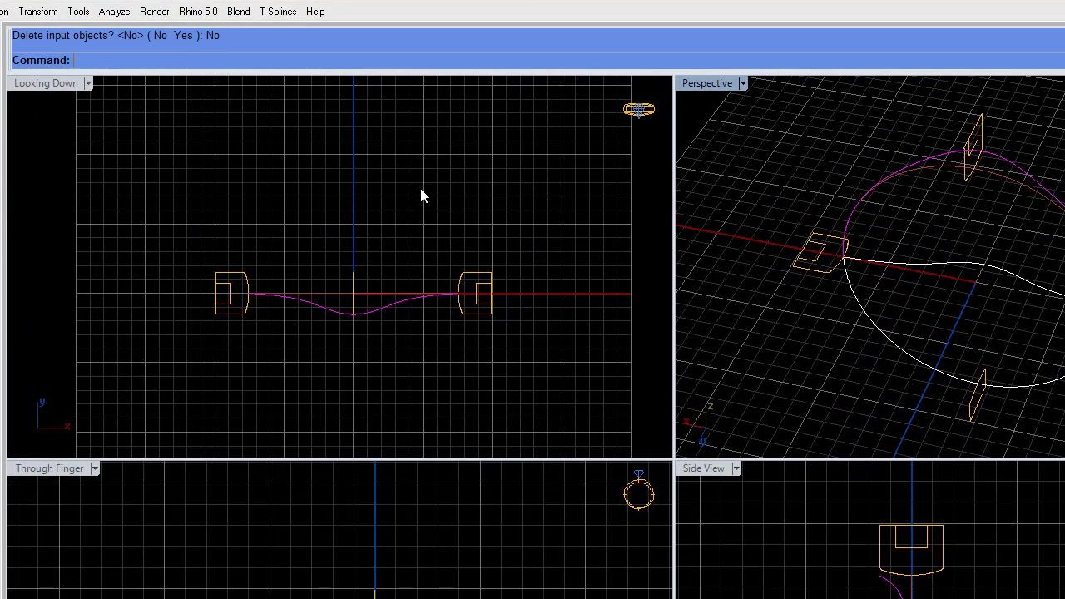
Turn on the control points of the projected wavy curve only.
{"action": "left_click", "coordinate": [977, 300]}
{"action": "left_click", "coordinate": [997, 274]}
{"action": "left_click", "coordinate": [957, 301]}
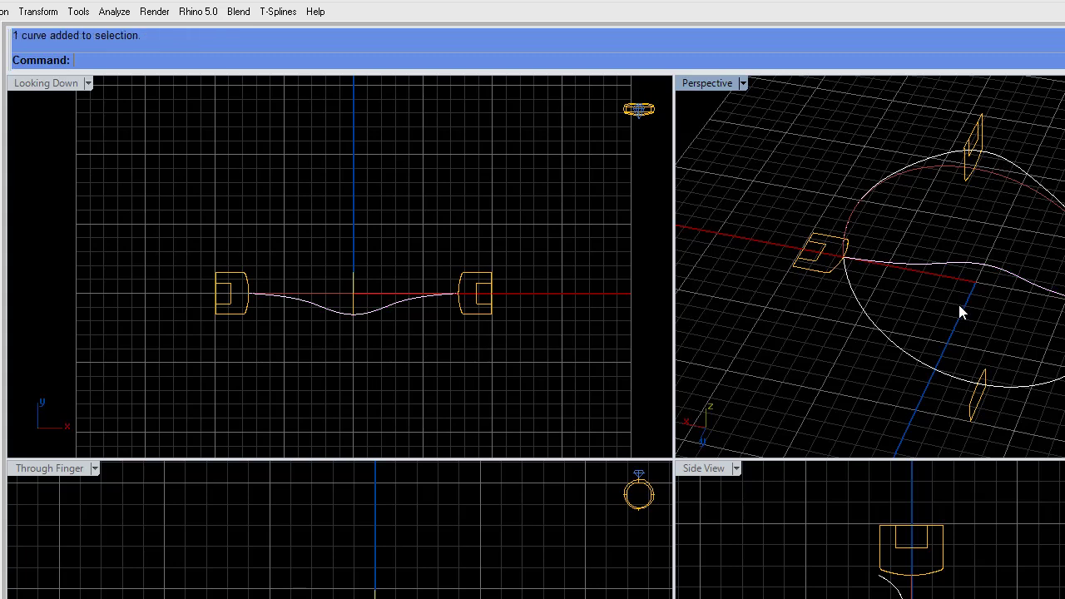
{"action": "left_click", "coordinate": [939, 262]}
{"action": "key", "text": "F10"}
Pull the left end point of the projected curve straight outward along the X axis, beyond the side profile's outer edge.
{"action": "scroll", "coordinate": [250, 296], "scroll_direction": "up", "scroll_amount": 6}
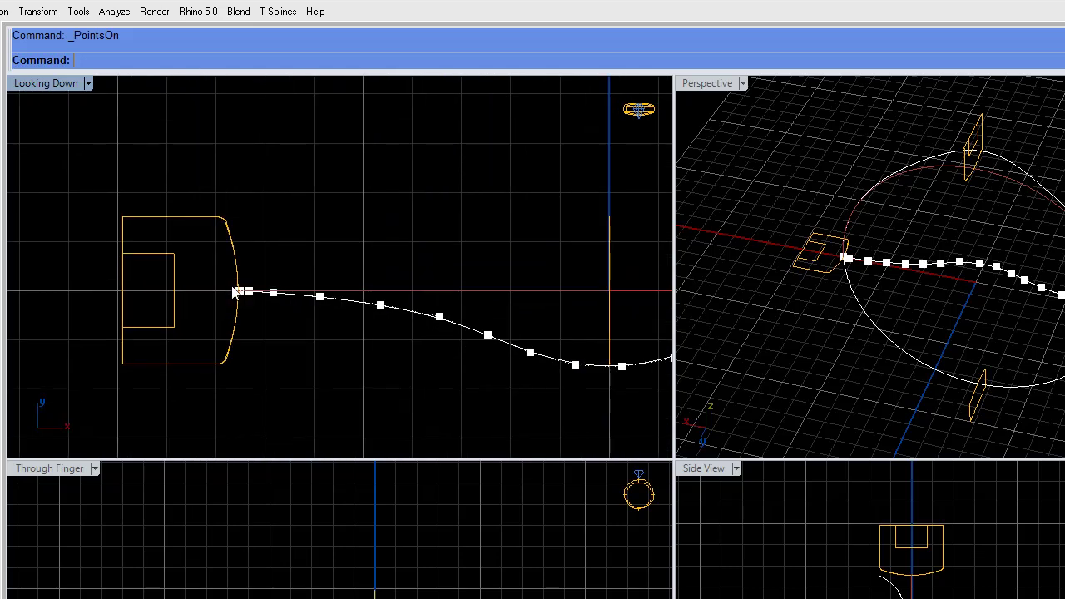
{"action": "left_click_drag", "start_coordinate": [341, 301], "coordinate": [463, 370]}
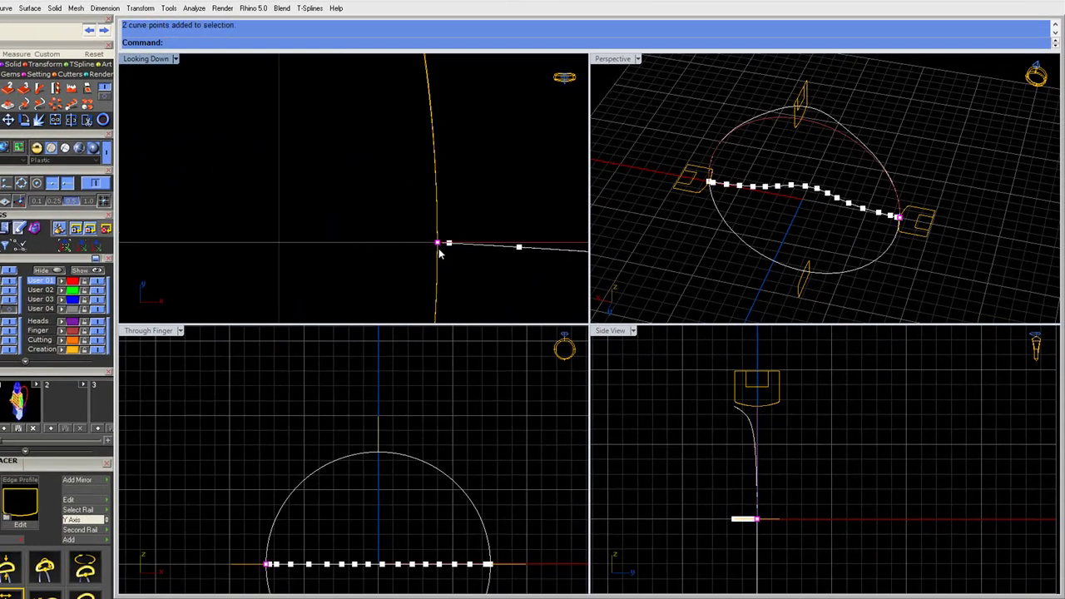
{"action": "scroll", "coordinate": [439, 245], "scroll_direction": "down", "scroll_amount": 3}
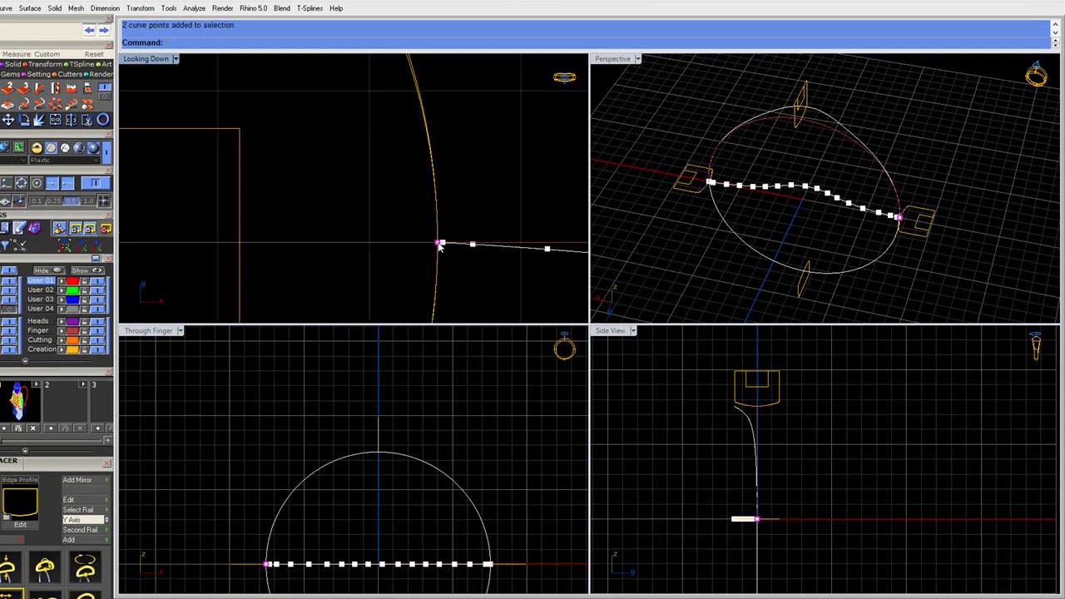
{"action": "left_click_drag", "start_coordinate": [438, 245], "coordinate": [255, 245]}
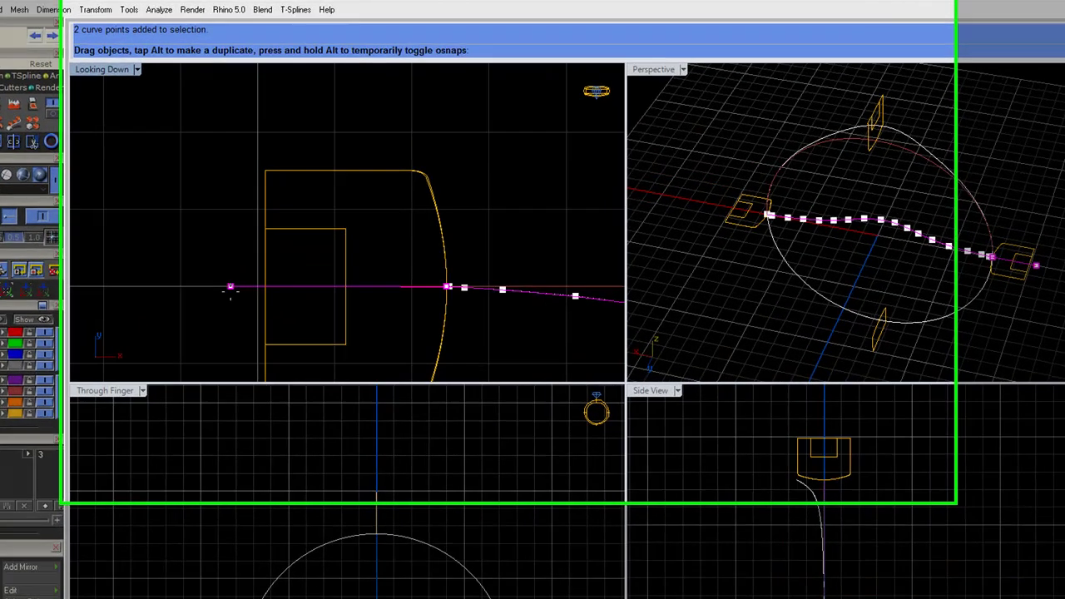
{"action": "left_click_drag", "start_coordinate": [230, 291], "coordinate": [231, 291]}
{"action": "scroll", "coordinate": [415, 285], "scroll_direction": "down", "scroll_amount": 10}
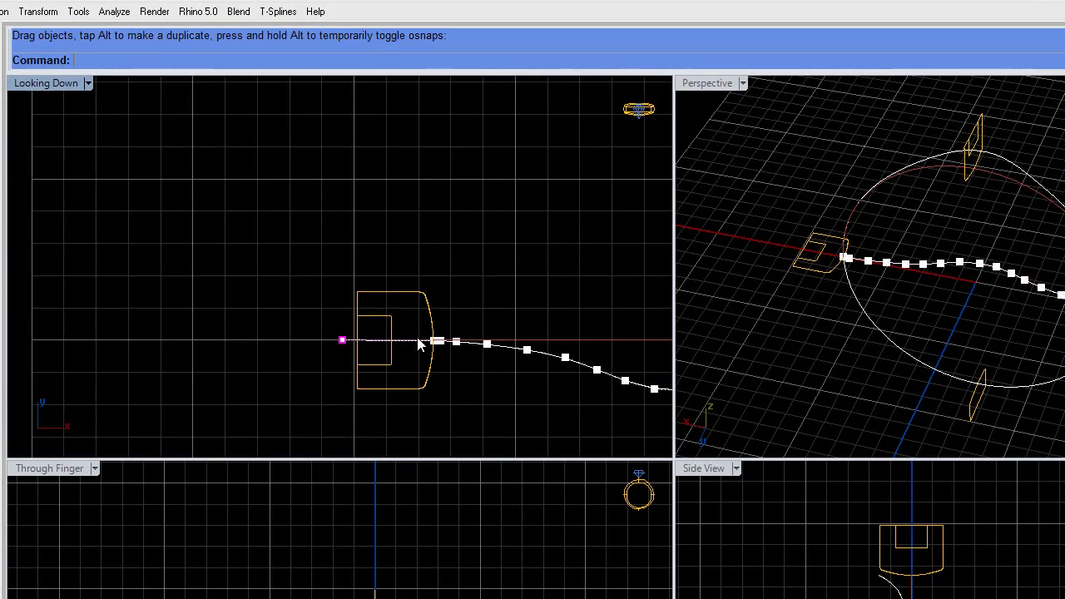
{"action": "right_click_drag", "start_coordinate": [503, 295], "coordinate": [339, 300]}
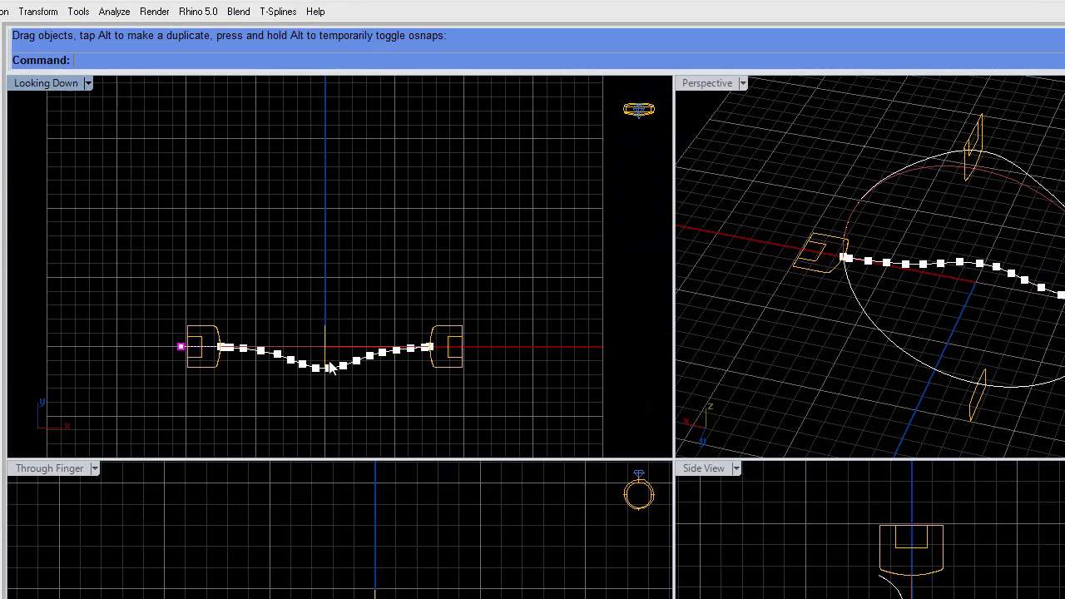
Pull the right end point of the projected curve straight outward along the X axis beyond the side profile, and turn its points off.
{"action": "scroll", "coordinate": [447, 351], "scroll_direction": "up", "scroll_amount": 6}
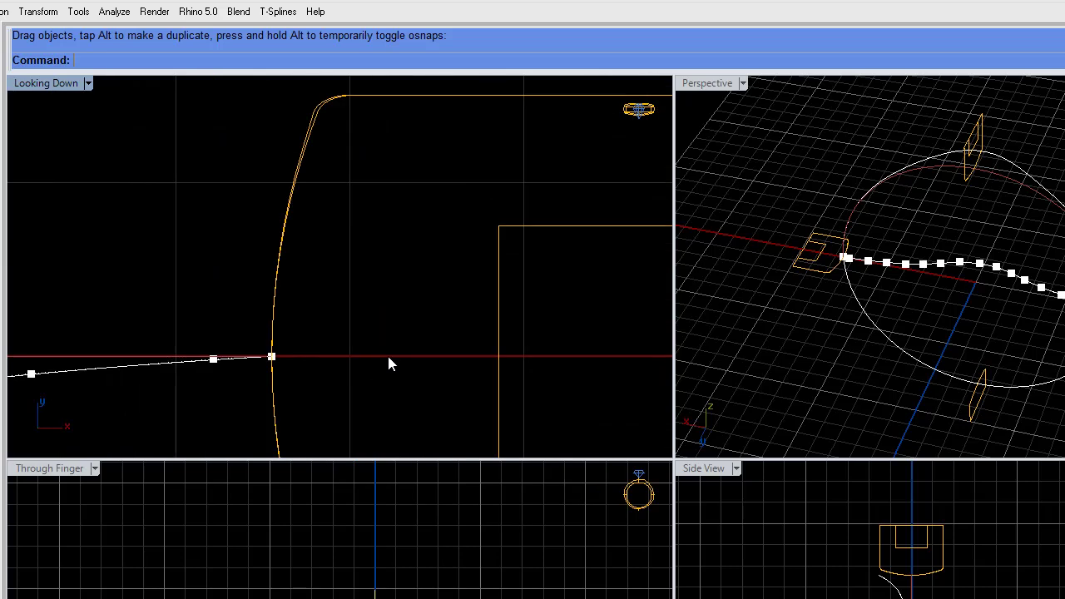
{"action": "left_click", "coordinate": [275, 356]}
{"action": "scroll", "coordinate": [279, 357], "scroll_direction": "down", "scroll_amount": 5}
{"action": "left_click_drag", "start_coordinate": [279, 357], "coordinate": [474, 365]}
{"action": "scroll", "coordinate": [475, 365], "scroll_direction": "down", "scroll_amount": 6}
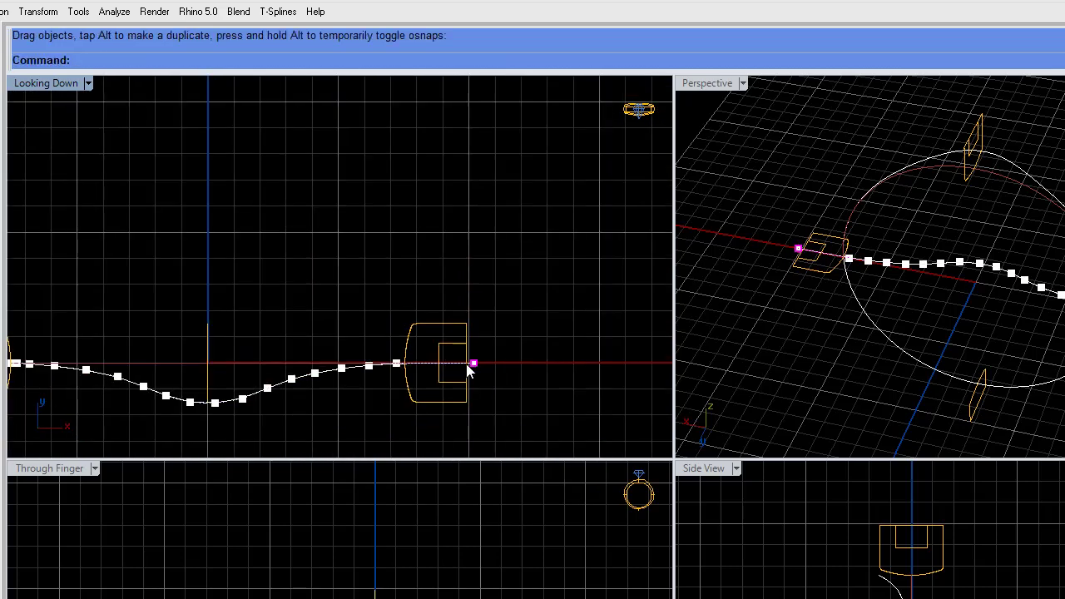
{"action": "key", "text": "Escape"}
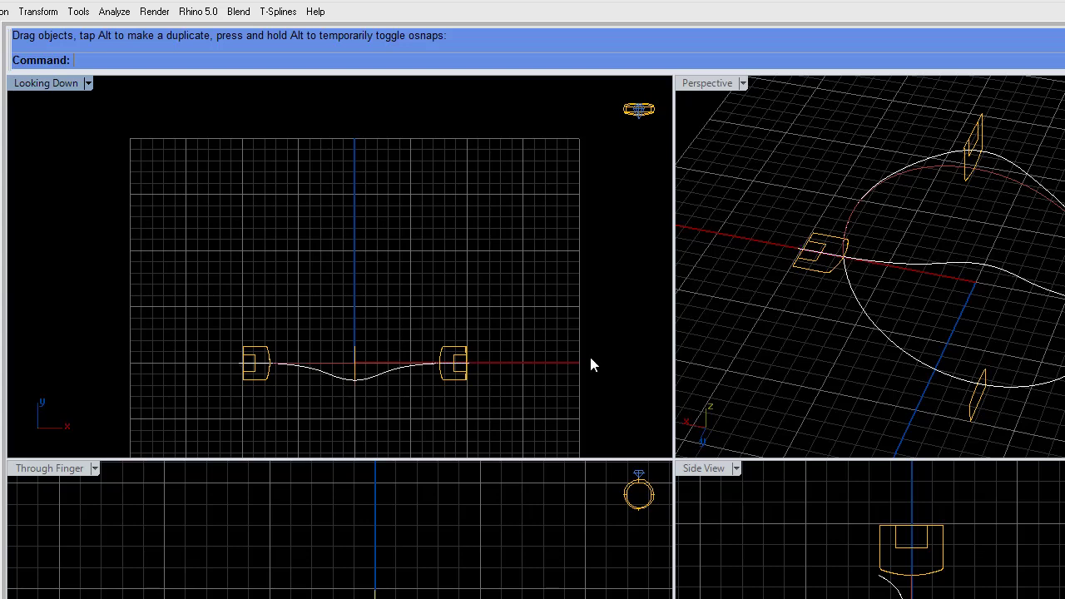
Move the projected wavy curve to the red User 01 layer and deselect it.
{"action": "right_click_drag", "start_coordinate": [1022, 281], "coordinate": [993, 278]}
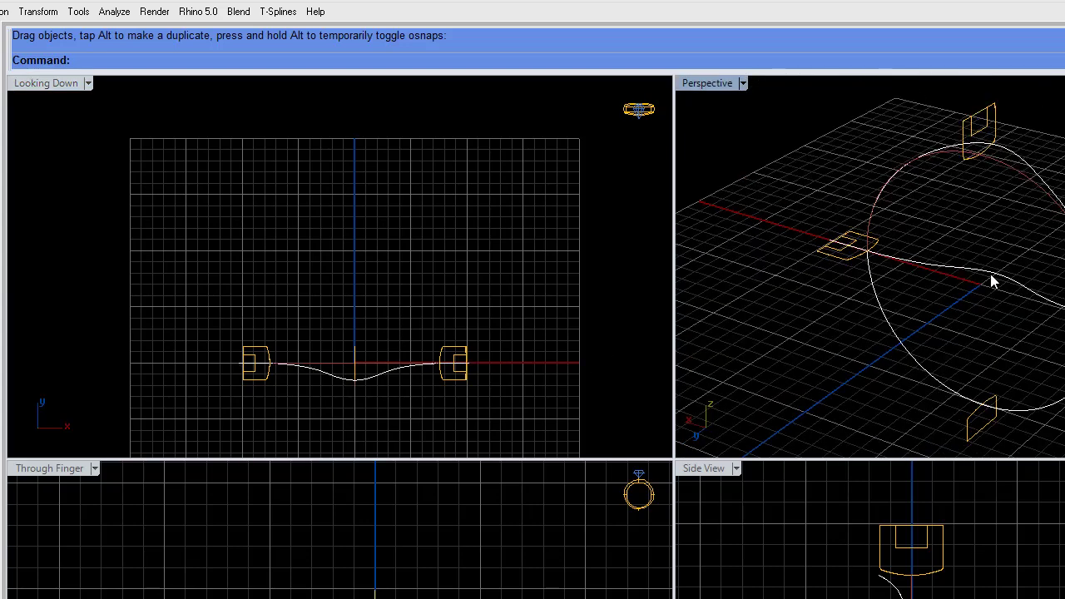
{"action": "left_click", "coordinate": [991, 281]}
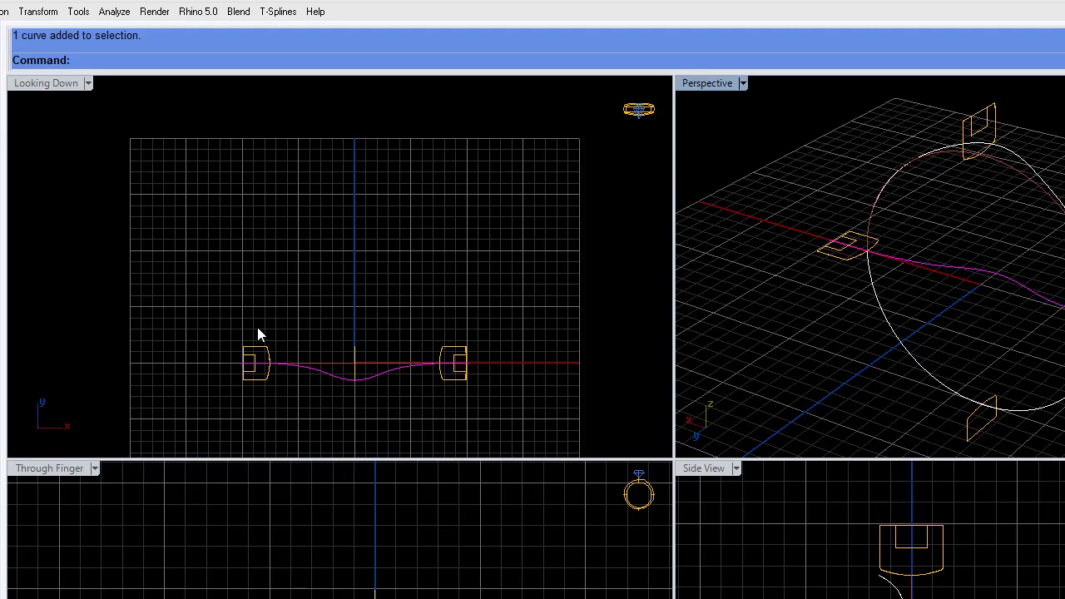
{"action": "key", "text": "Escape"}
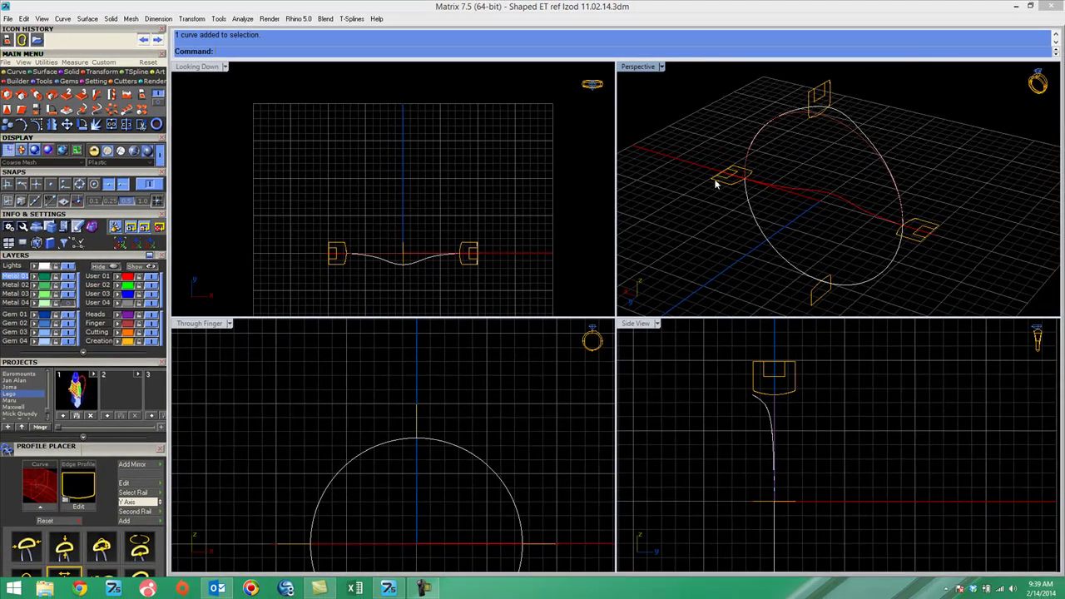
{"action": "right_click_drag", "start_coordinate": [715, 183], "coordinate": [826, 177]}
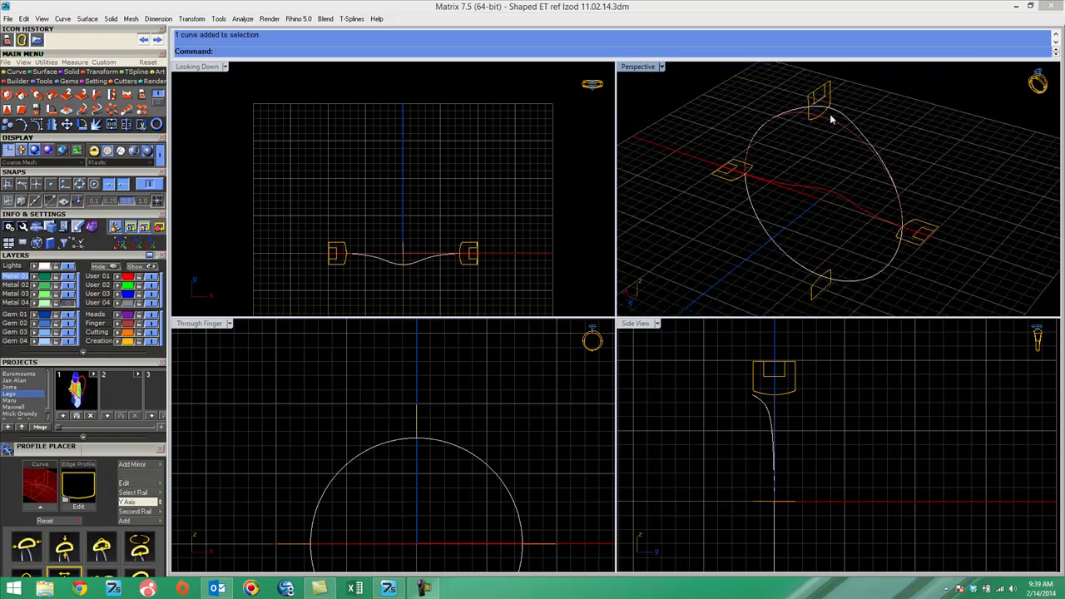
Generate a ring rail with Custom Rail Advanced, using the red projected curve as the shape curve.
{"action": "left_click", "coordinate": [37, 82]}
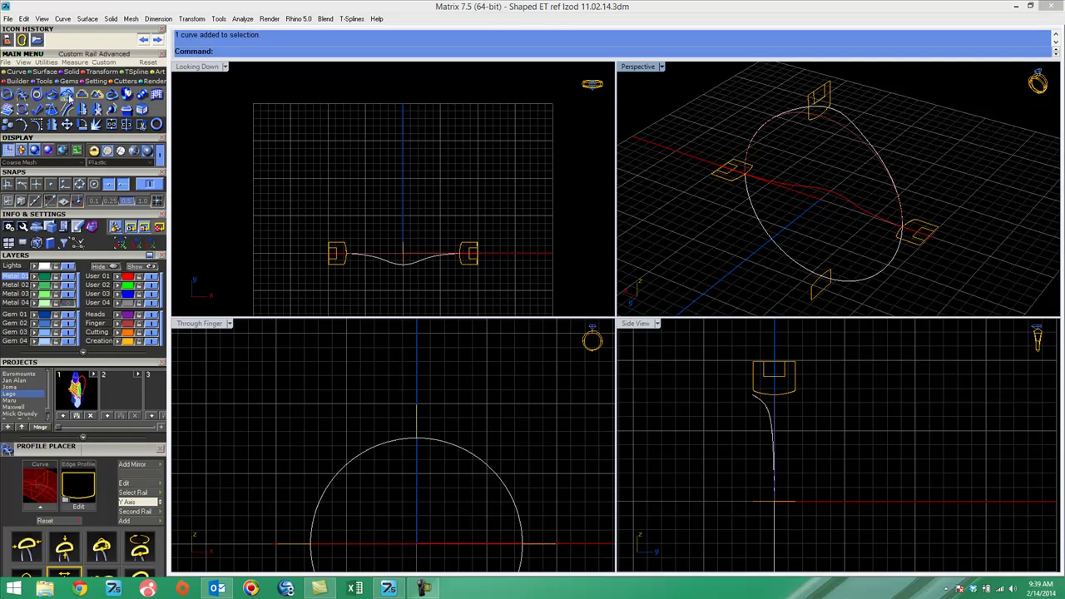
{"action": "left_click", "coordinate": [69, 97]}
{"action": "left_click", "coordinate": [69, 97]}
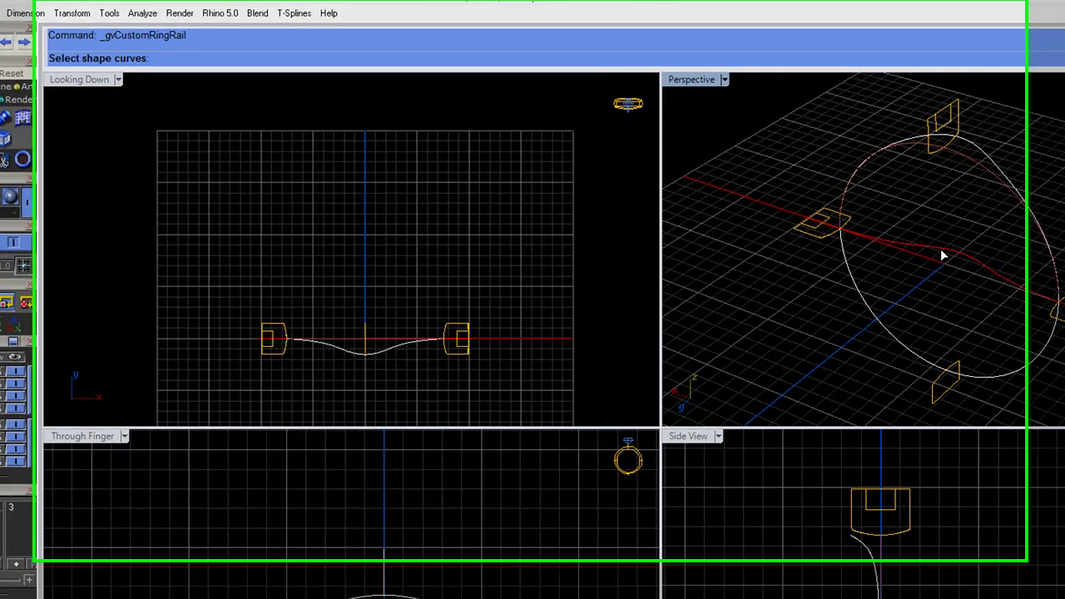
{"action": "left_click", "coordinate": [819, 190]}
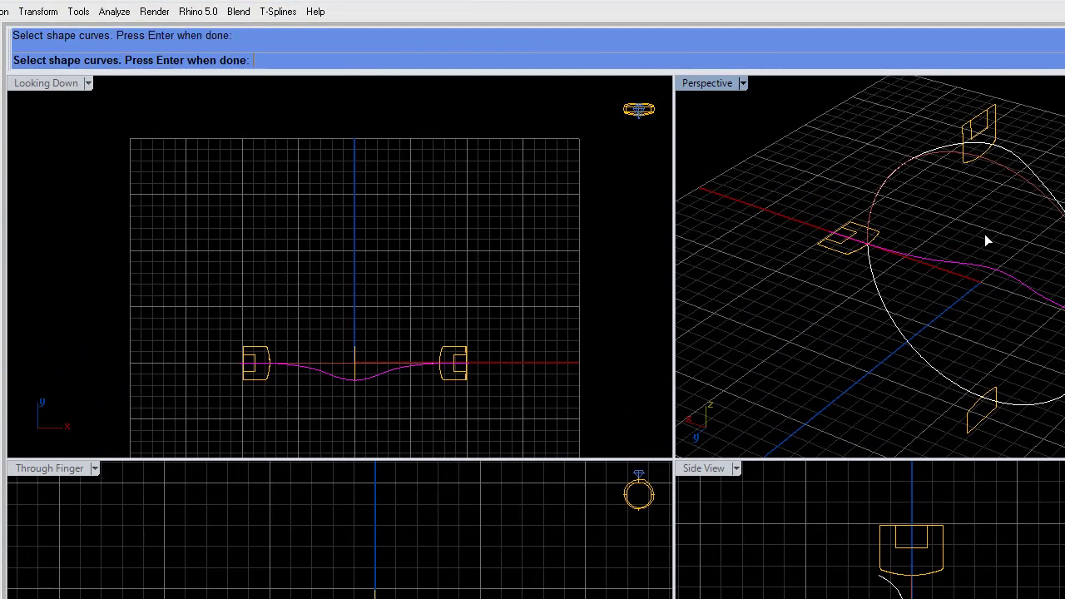
{"action": "key", "text": "Return"}
{"action": "right_click_drag", "start_coordinate": [1003, 233], "coordinate": [1030, 143]}
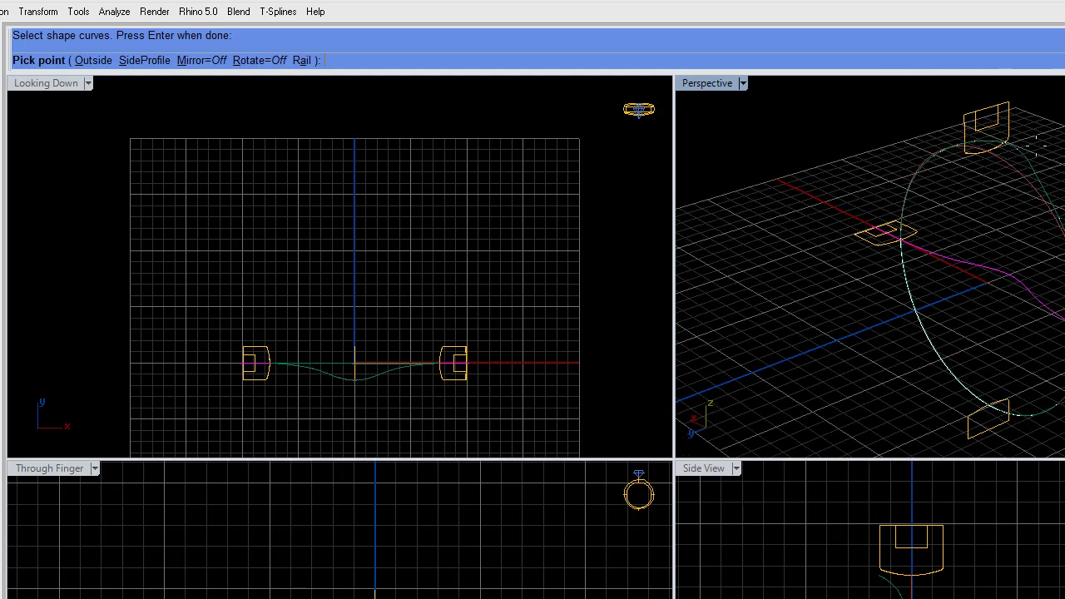
{"action": "key", "text": "Return"}
Sweep a ring band along the new rail with Sweep 1 History, using the top, bottom and both side profiles.
{"action": "key", "text": "F6"}
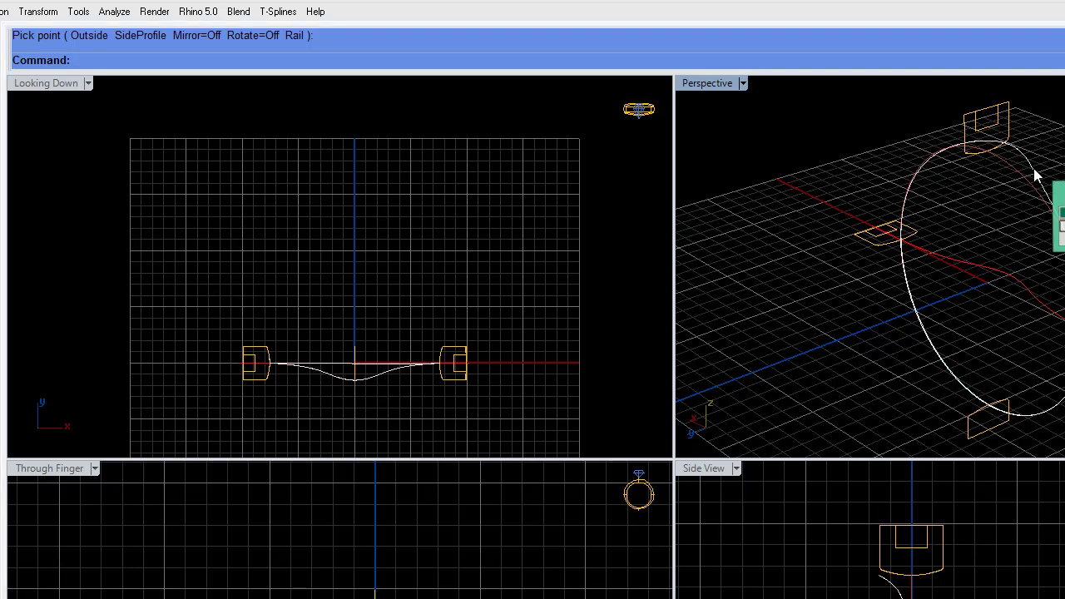
{"action": "left_click", "coordinate": [1060, 226]}
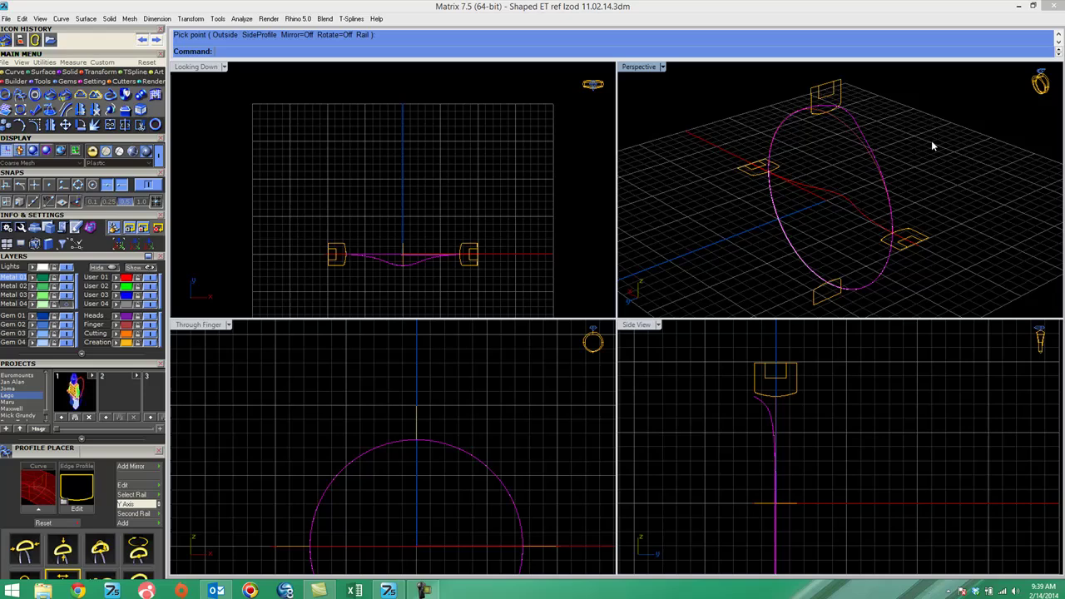
{"action": "key", "text": "F6"}
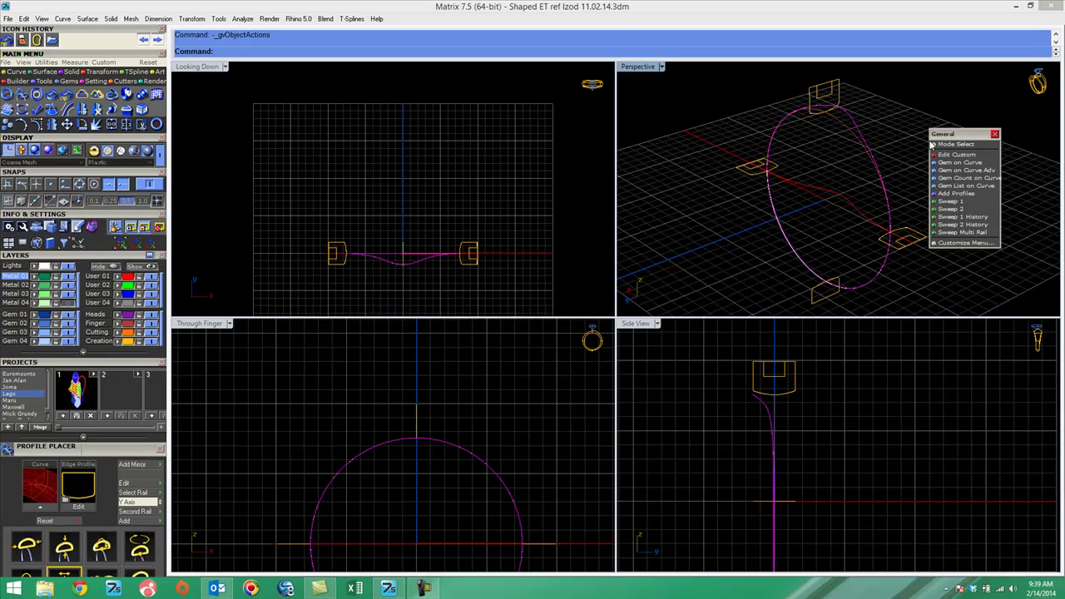
{"action": "left_click", "coordinate": [973, 217]}
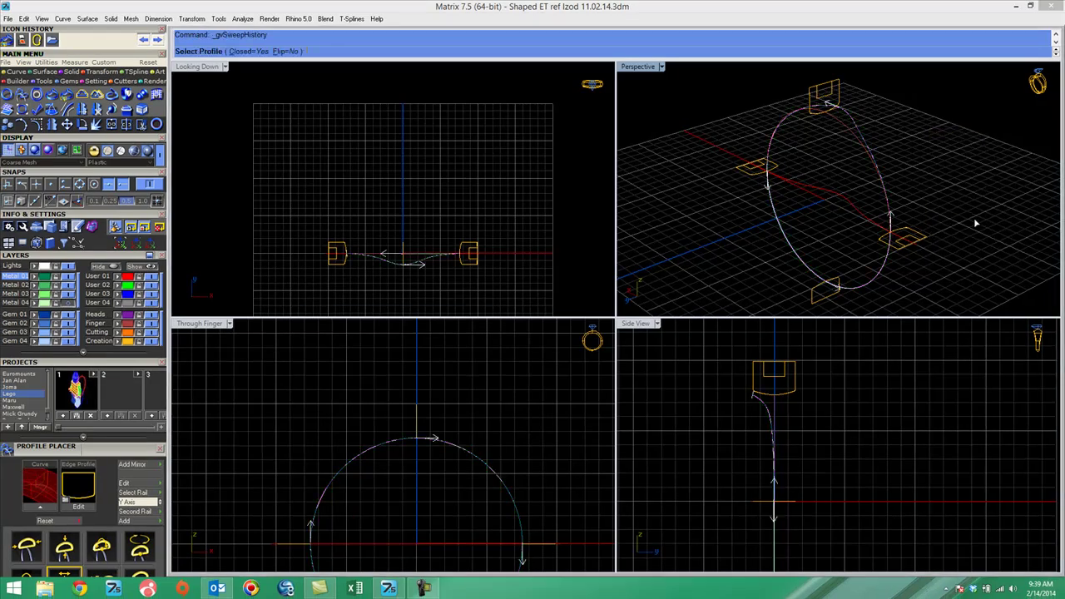
{"action": "left_click", "coordinate": [824, 90]}
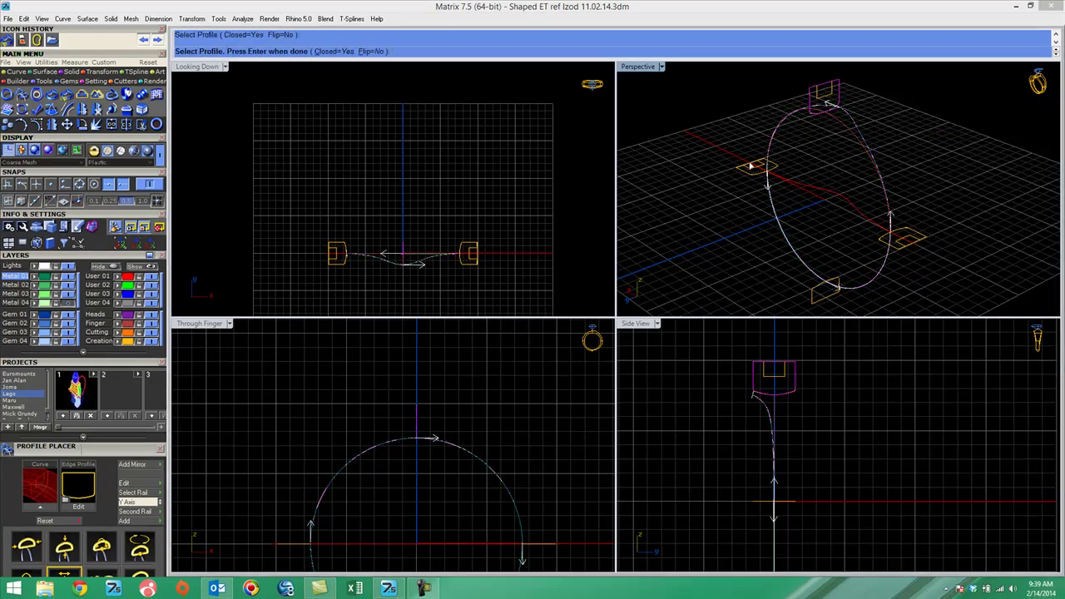
{"action": "left_click", "coordinate": [752, 165]}
{"action": "left_click", "coordinate": [837, 299]}
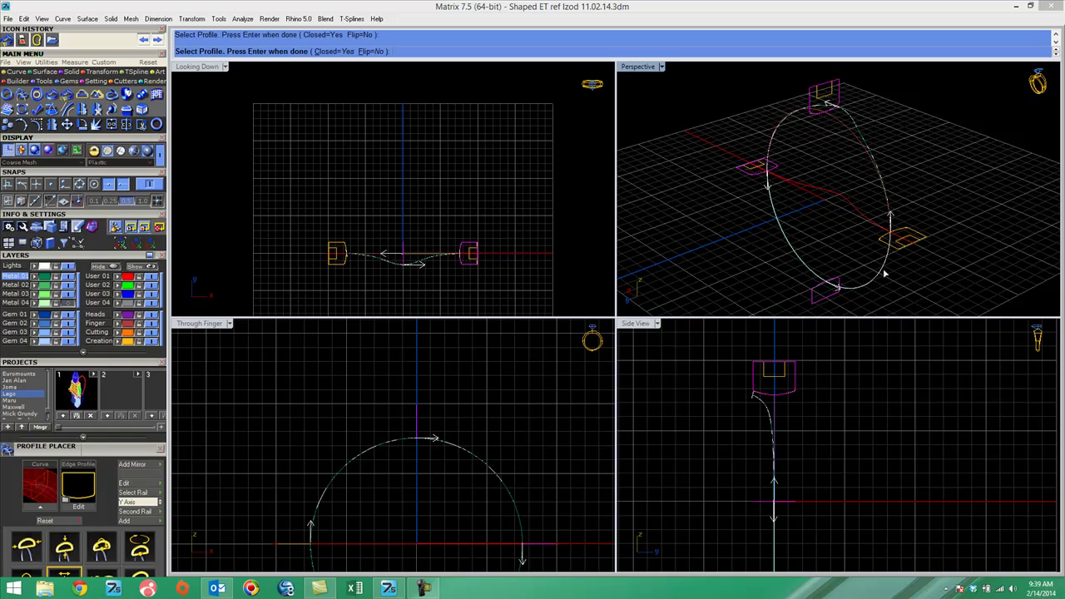
{"action": "left_click", "coordinate": [911, 246]}
{"action": "right_click", "coordinate": [956, 196]}
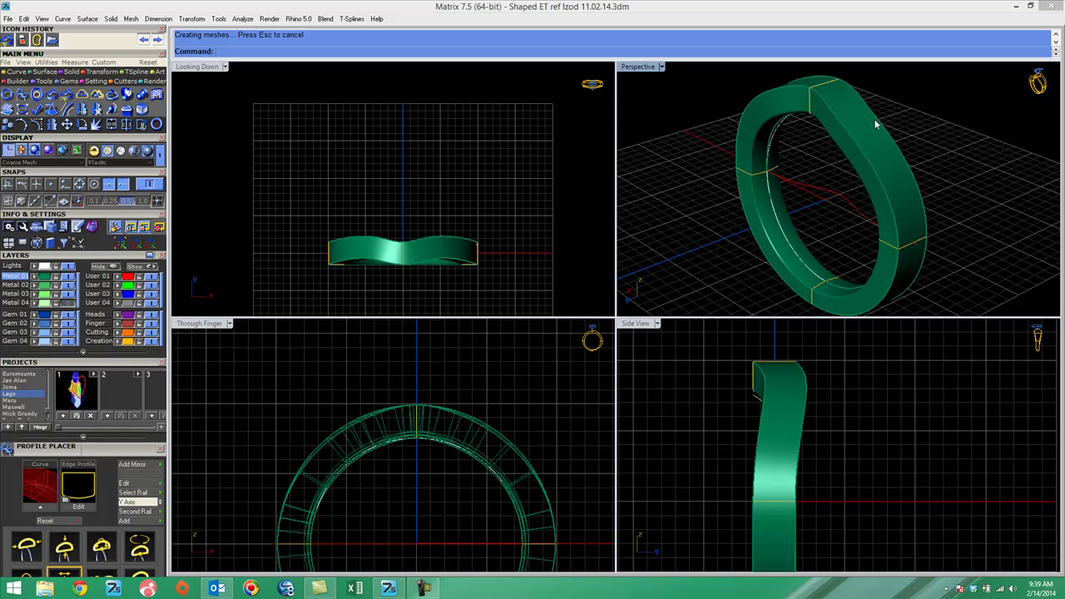
Examine the swept band's shape from several angles and check the density of the red curve's control points.
{"action": "right_click_drag", "start_coordinate": [929, 235], "coordinate": [855, 175]}
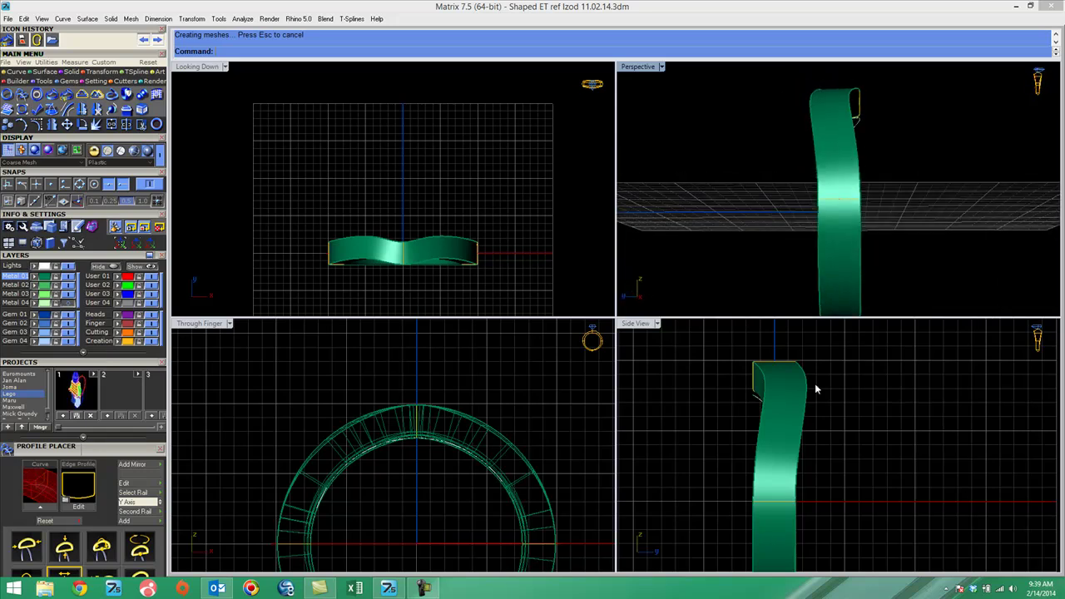
{"action": "right_click_drag", "start_coordinate": [791, 133], "coordinate": [803, 113]}
{"action": "double_click", "coordinate": [633, 67]}
{"action": "right_click_drag", "start_coordinate": [689, 178], "coordinate": [832, 302]}
{"action": "right_click_drag", "start_coordinate": [832, 317], "coordinate": [825, 319]}
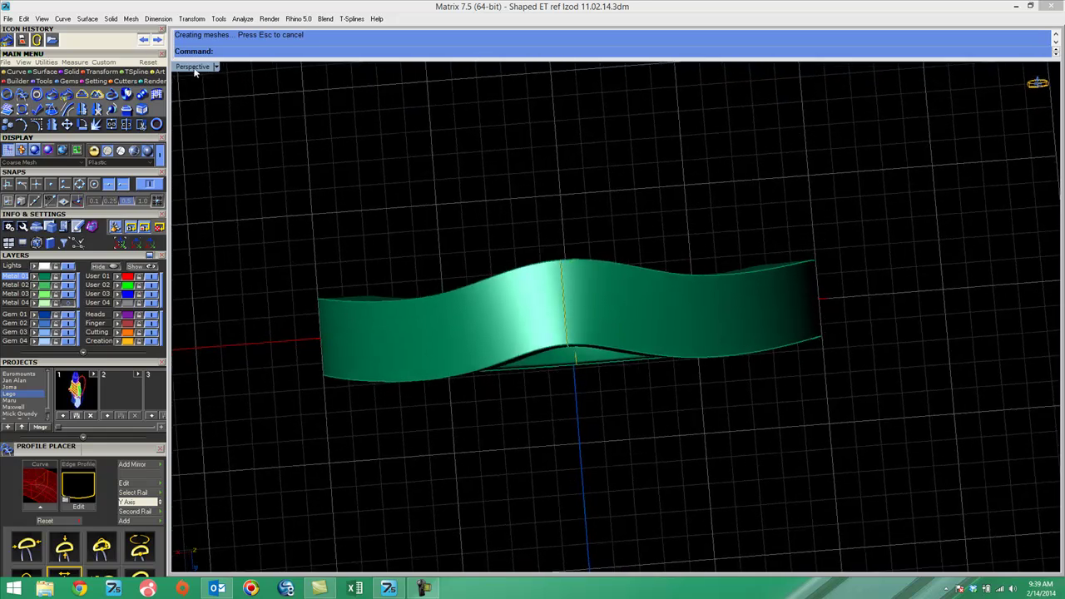
{"action": "right_click_drag", "start_coordinate": [515, 309], "coordinate": [458, 207]}
{"action": "left_click", "coordinate": [612, 326]}
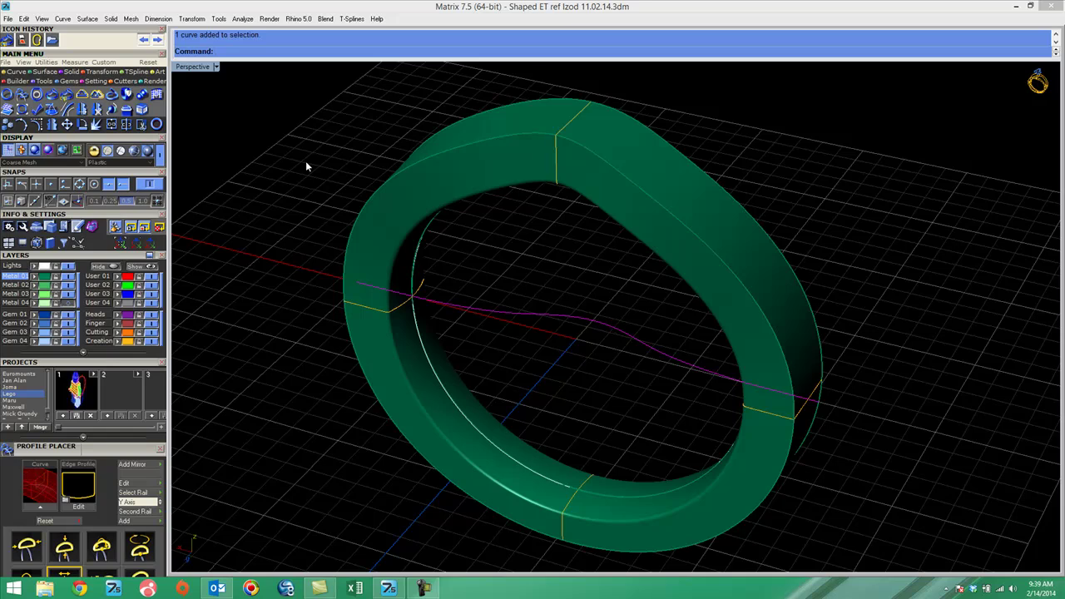
{"action": "left_click", "coordinate": [38, 124]}
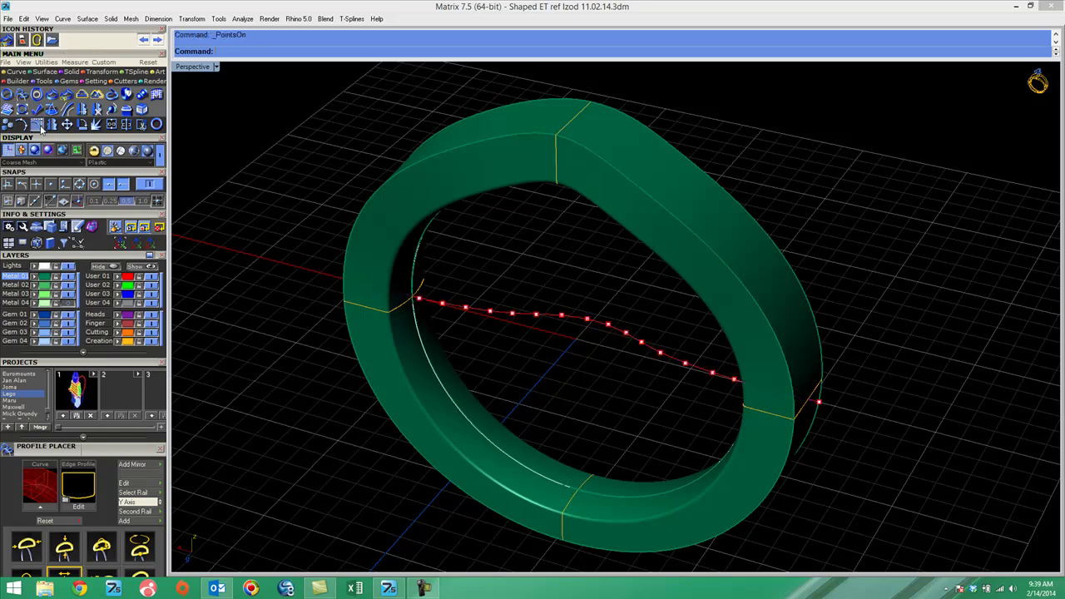
{"action": "key", "text": "Escape"}
Rebuild the red shape curve with 13 points at degree 3, deleting the input curve.
{"action": "left_click", "coordinate": [588, 325]}
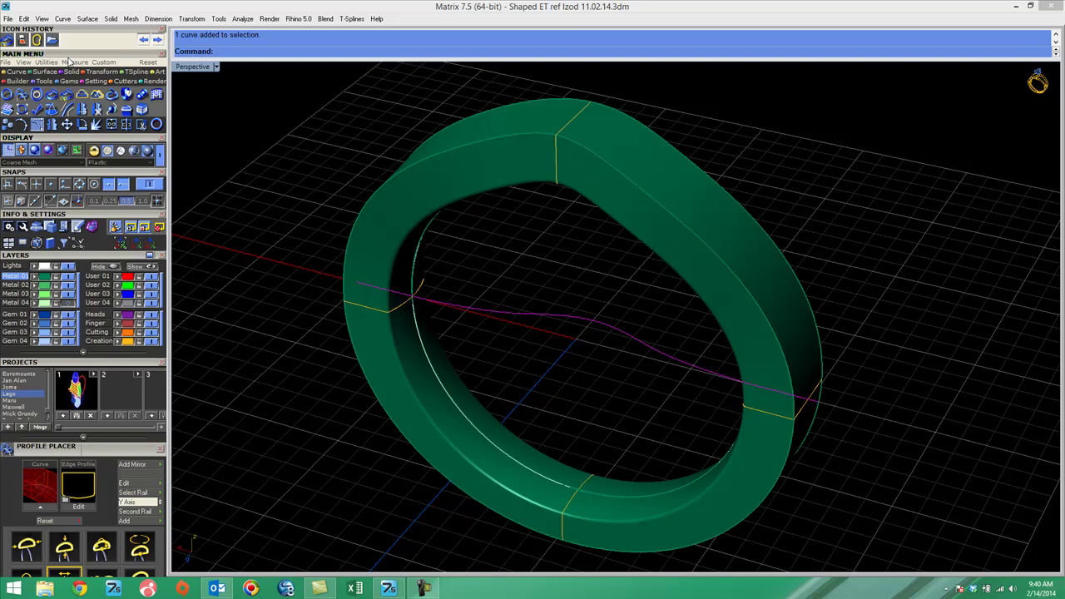
{"action": "left_click", "coordinate": [17, 73]}
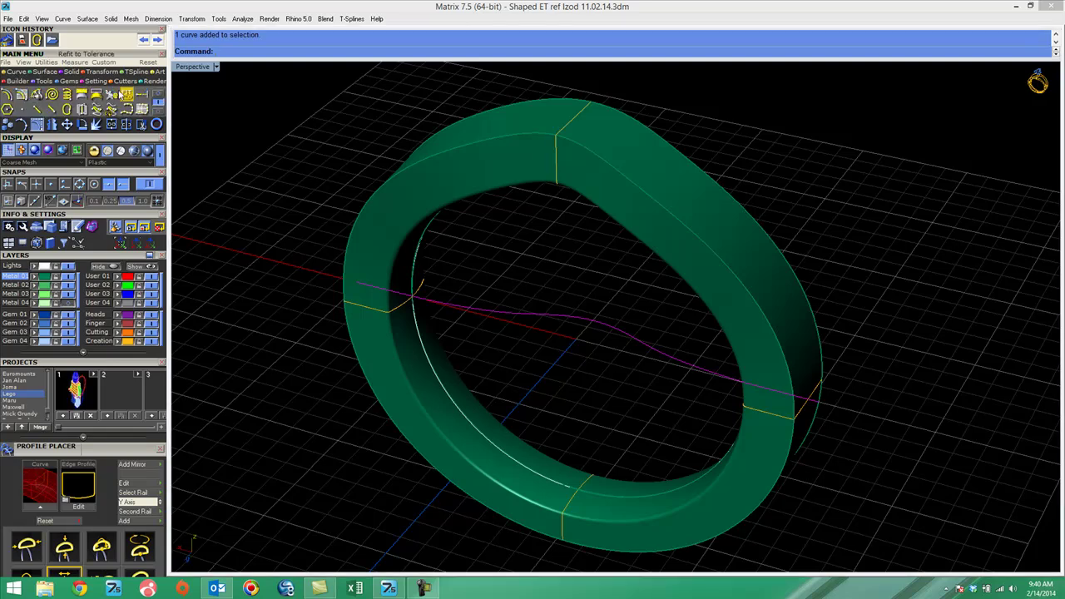
{"action": "left_click", "coordinate": [112, 96]}
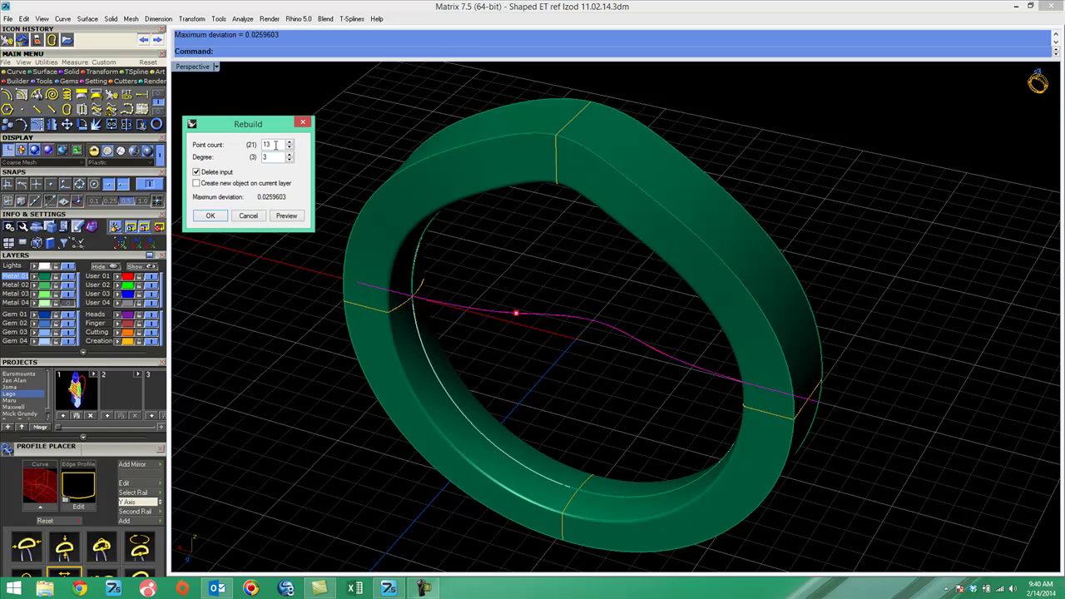
{"action": "left_click", "coordinate": [211, 216]}
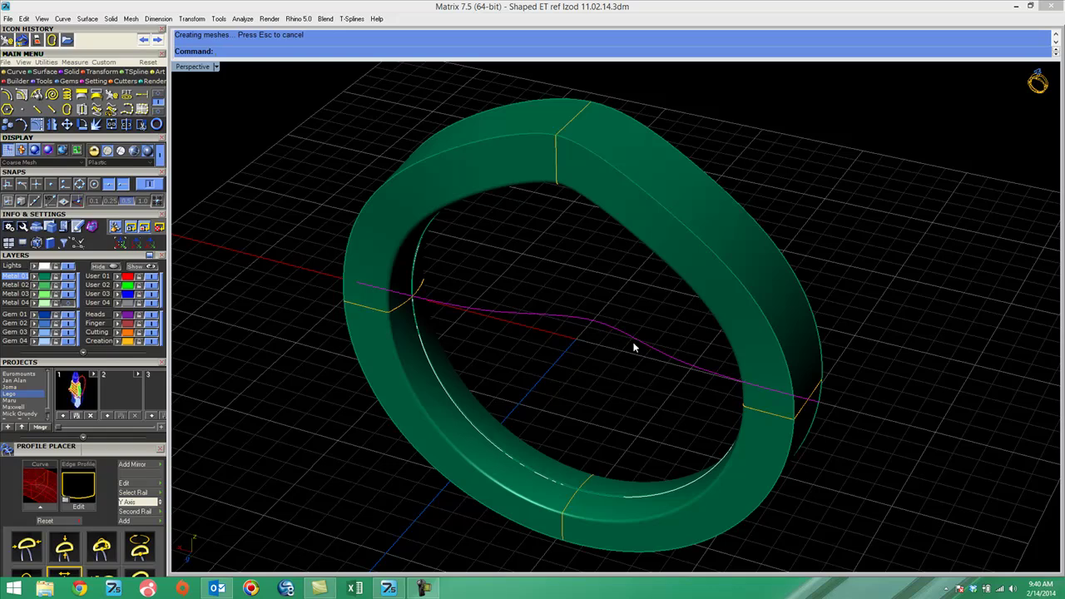
Turn on the rebuilt curve's control points and examine their layout inside the band up close.
{"action": "right_click_drag", "start_coordinate": [638, 347], "coordinate": [604, 338]}
{"action": "left_click", "coordinate": [38, 126]}
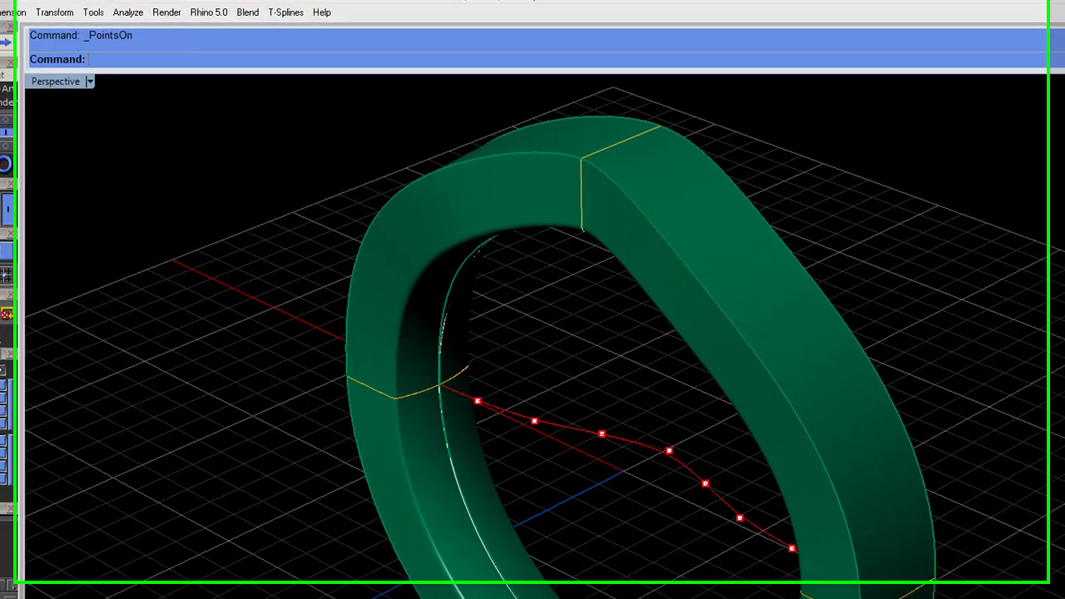
{"action": "right_click_drag", "start_coordinate": [608, 433], "coordinate": [820, 473]}
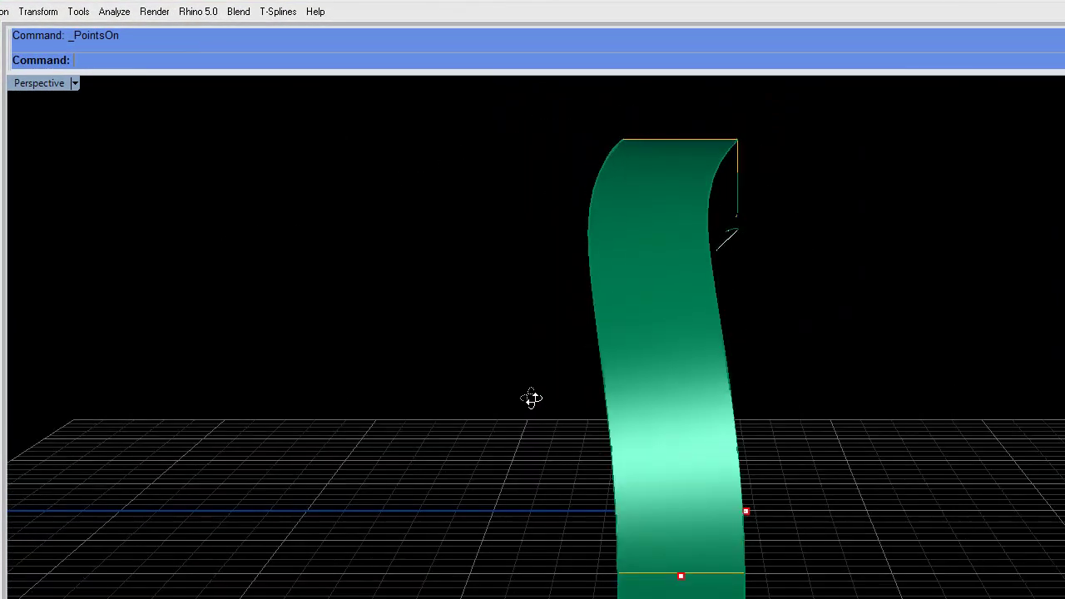
{"action": "scroll", "coordinate": [831, 465], "scroll_direction": "up", "scroll_amount": 5}
{"action": "scroll", "coordinate": [817, 463], "scroll_direction": "up", "scroll_amount": 2}
{"action": "scroll", "coordinate": [816, 463], "scroll_direction": "down", "scroll_amount": 4}
{"action": "scroll", "coordinate": [816, 462], "scroll_direction": "up", "scroll_amount": 1}
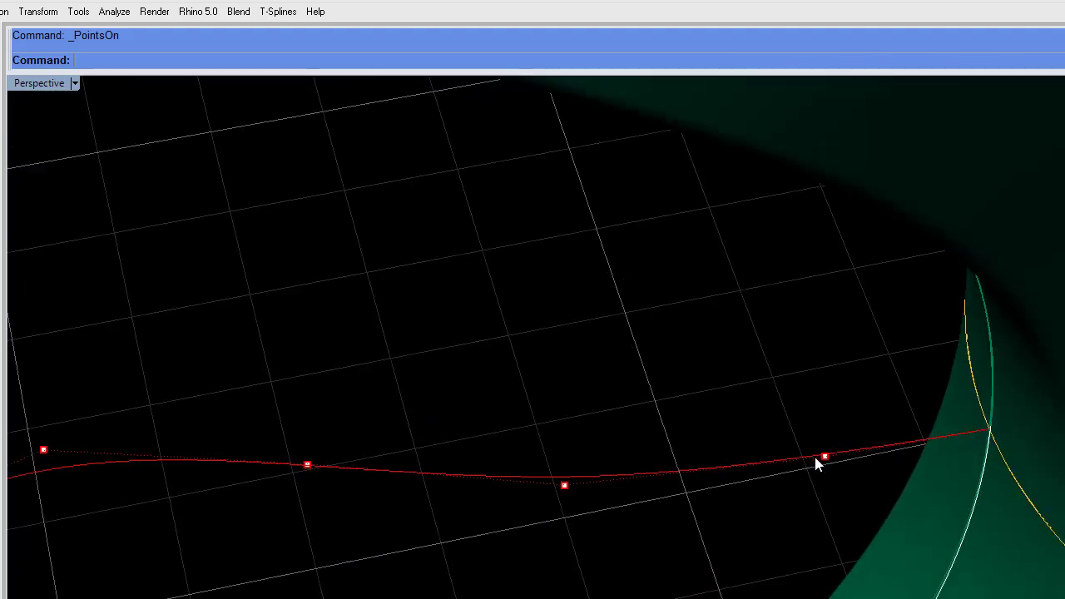
{"action": "scroll", "coordinate": [813, 459], "scroll_direction": "down", "scroll_amount": 6}
{"action": "mouse_move", "coordinate": [787, 475]}
{"action": "right_mouse_down"}
{"action": "mouse_move", "coordinate": [524, 359]}
{"action": "mouse_move", "coordinate": [784, 473]}
{"action": "right_mouse_up"}
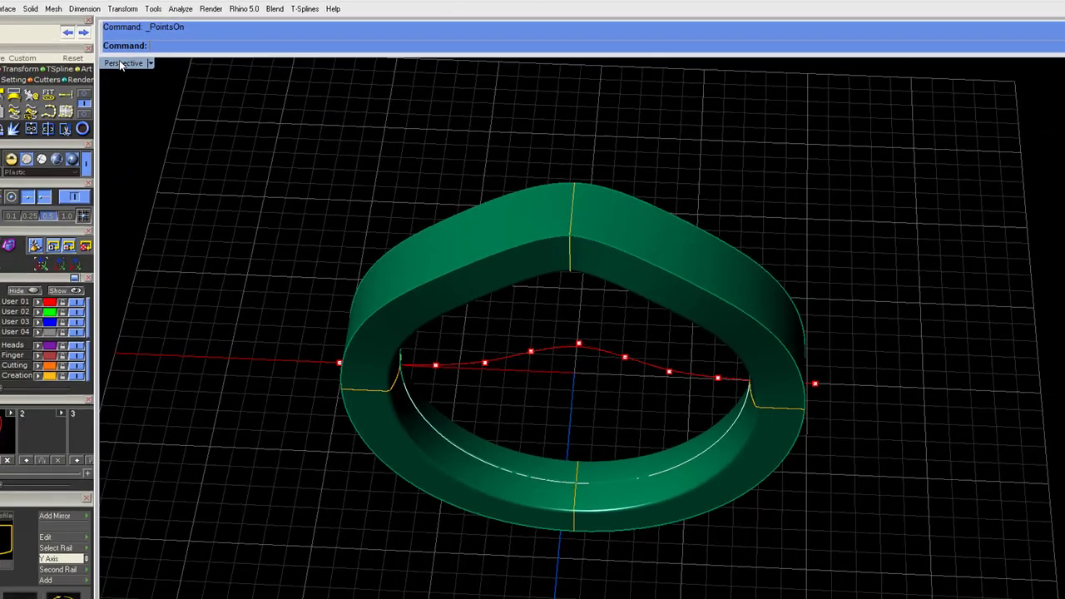
Switch the Looking Down viewport to Ghosted display and maximize it around the band and the curve's control points.
{"action": "double_click", "coordinate": [44, 83]}
{"action": "left_click", "coordinate": [136, 60]}
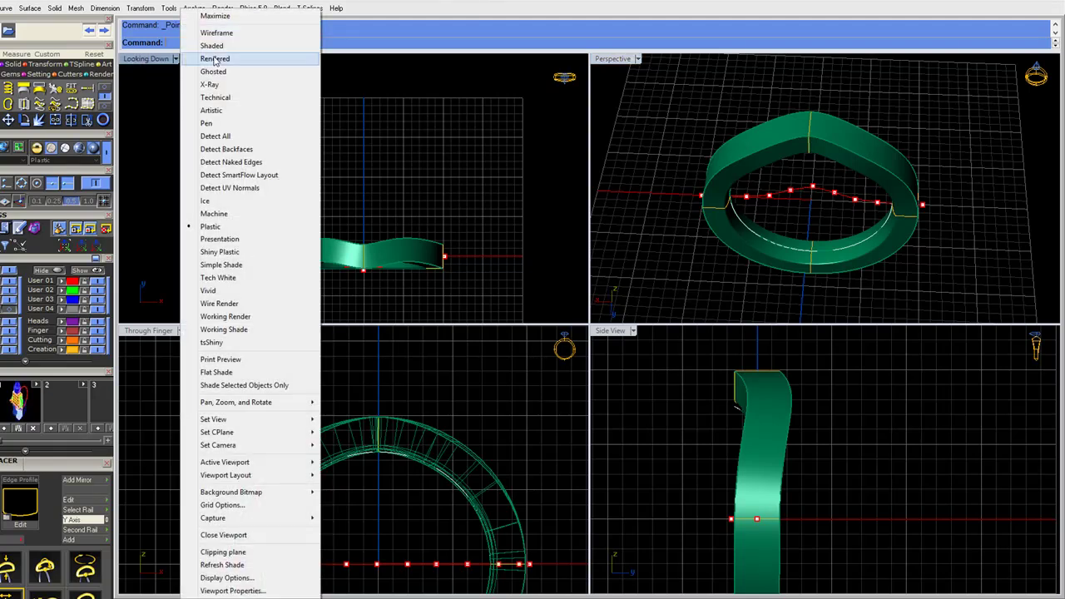
{"action": "left_click", "coordinate": [214, 72]}
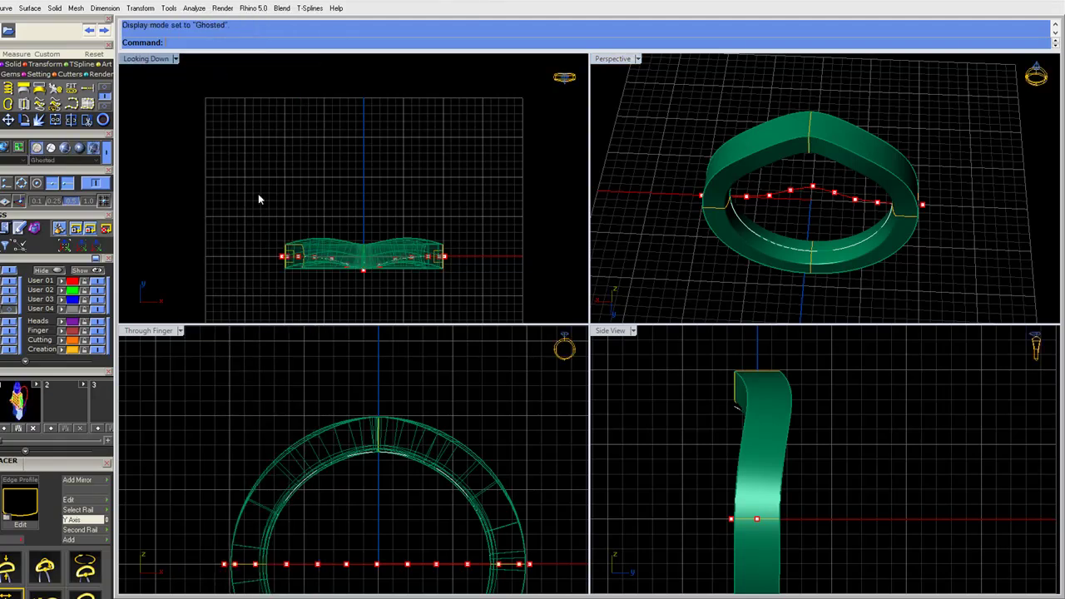
{"action": "double_click", "coordinate": [145, 59]}
{"action": "scroll", "coordinate": [488, 266], "scroll_direction": "up", "scroll_amount": 6}
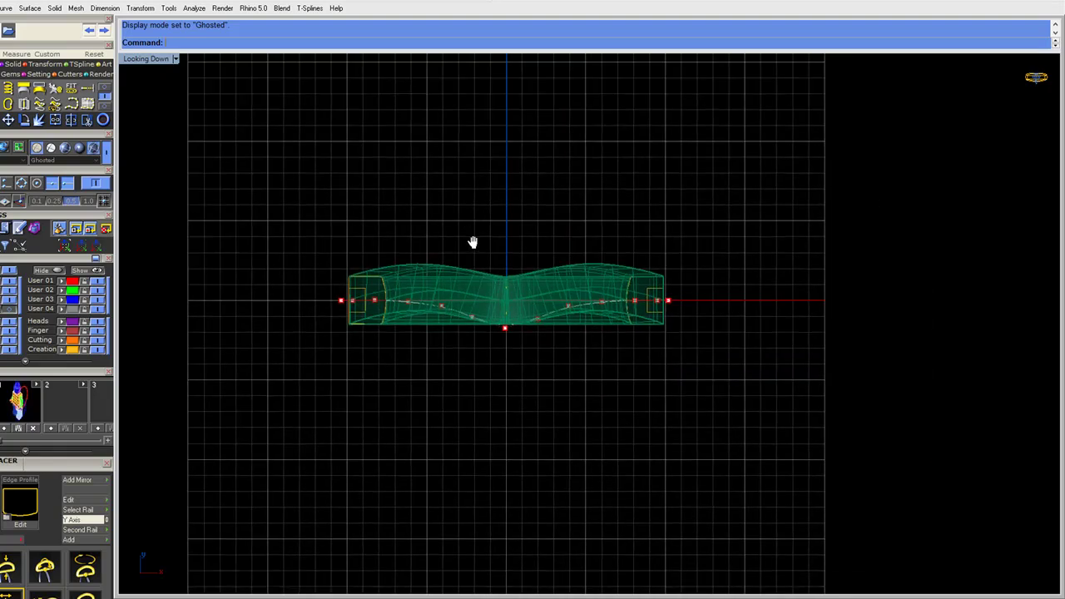
{"action": "right_click_drag", "start_coordinate": [564, 342], "coordinate": [537, 316]}
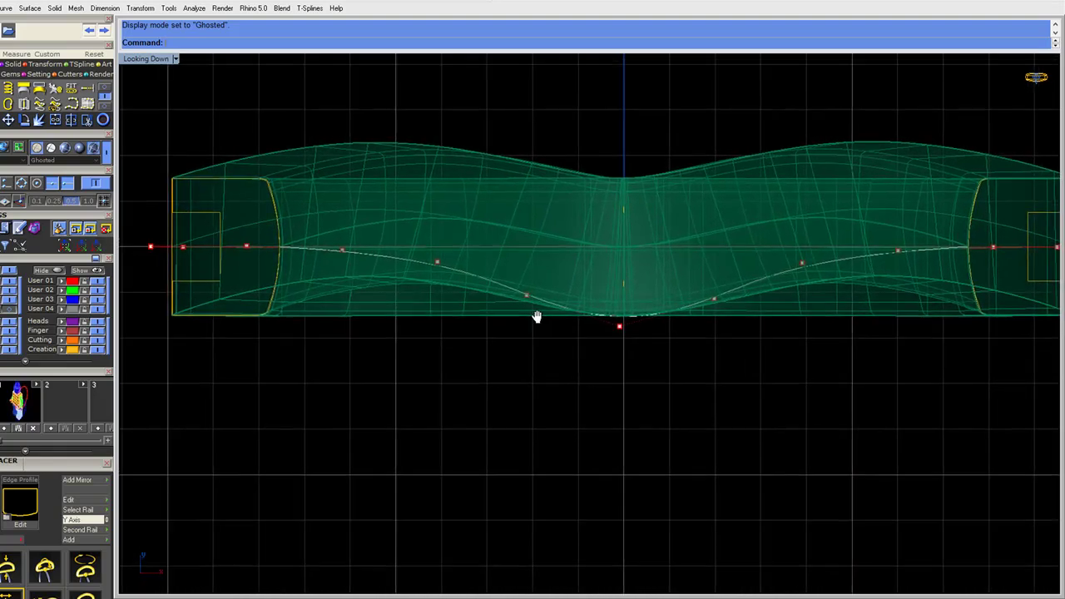
Select the two matching control points just inside the side profiles and move them together slightly in the negative Y direction.
{"action": "left_click_drag", "start_coordinate": [325, 110], "coordinate": [379, 321]}
{"action": "left_click_drag", "start_coordinate": [877, 82], "coordinate": [915, 340], "text": "shift"}
{"action": "left_click_drag", "start_coordinate": [898, 252], "coordinate": [898, 261]}
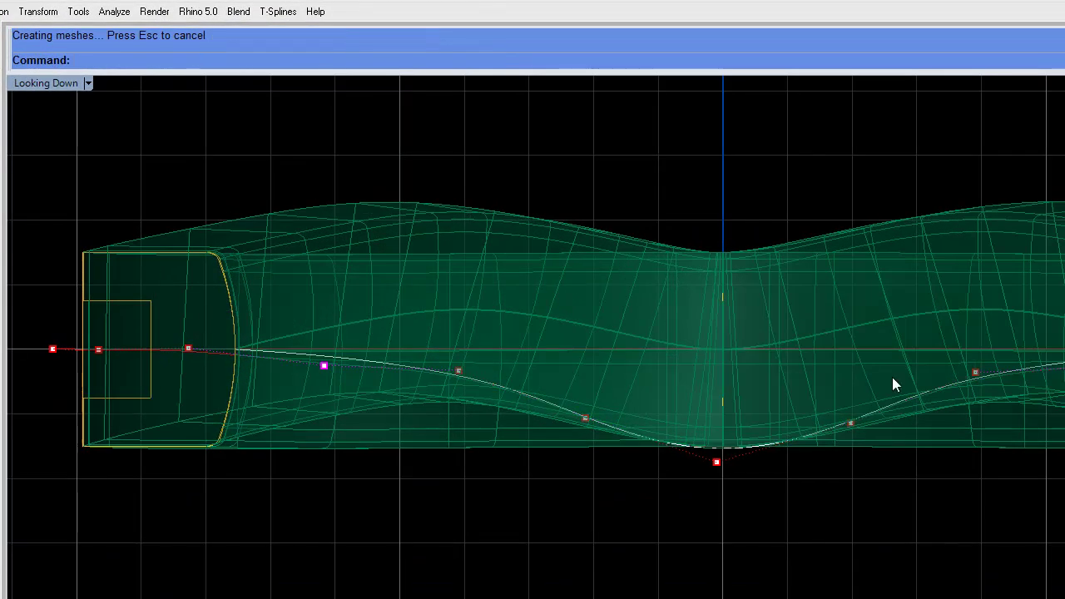
Try to move the three middle control points of the shape curve together slightly in the negative Y direction.
{"action": "key", "text": "Escape"}
{"action": "left_click_drag", "start_coordinate": [555, 193], "coordinate": [885, 525]}
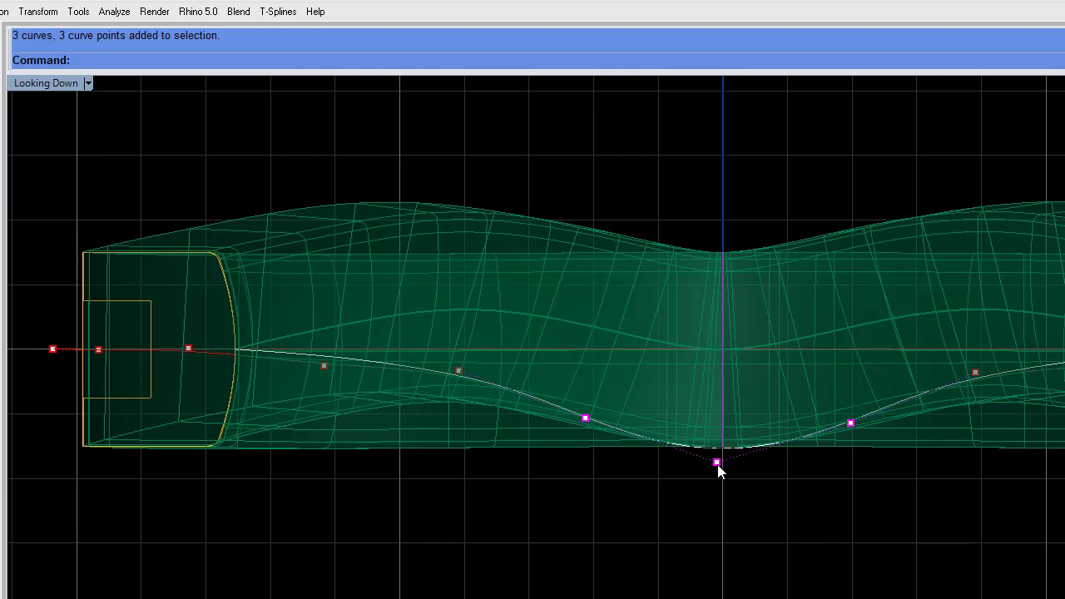
{"action": "left_click_drag", "start_coordinate": [717, 466], "coordinate": [714, 484]}
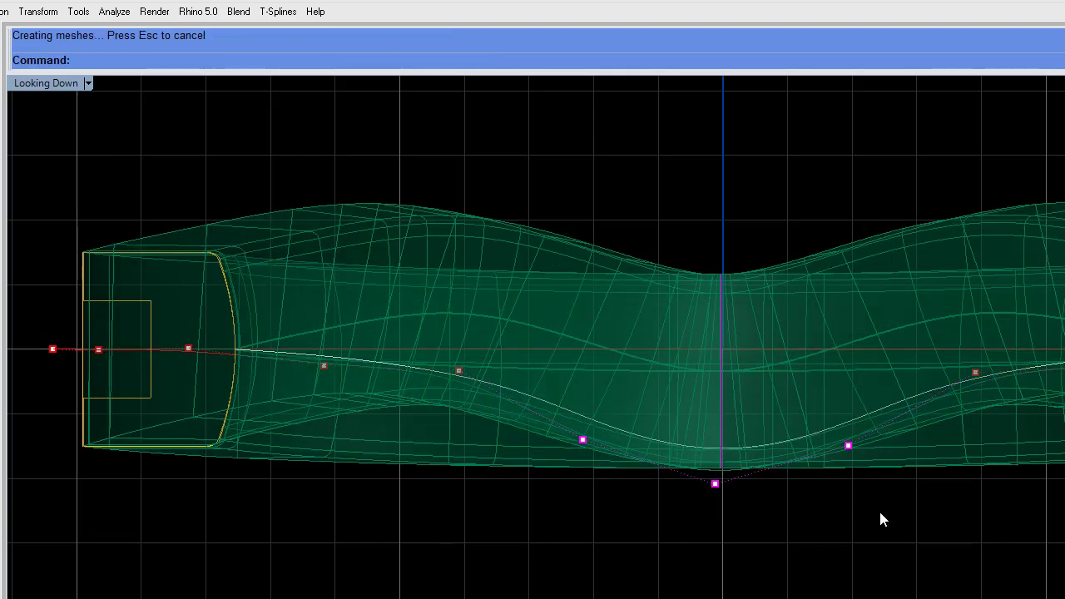
{"action": "key", "text": "ctrl+z"}
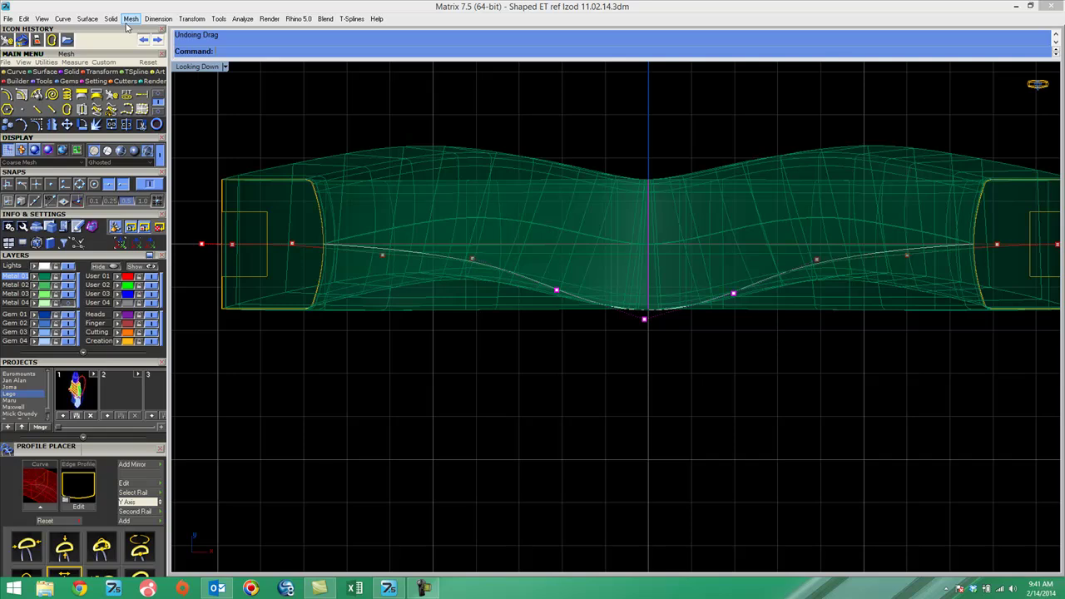
Undo the earlier move of the two matching control points and delete the swept band.
{"action": "right_click_drag", "start_coordinate": [667, 152], "coordinate": [652, 189]}
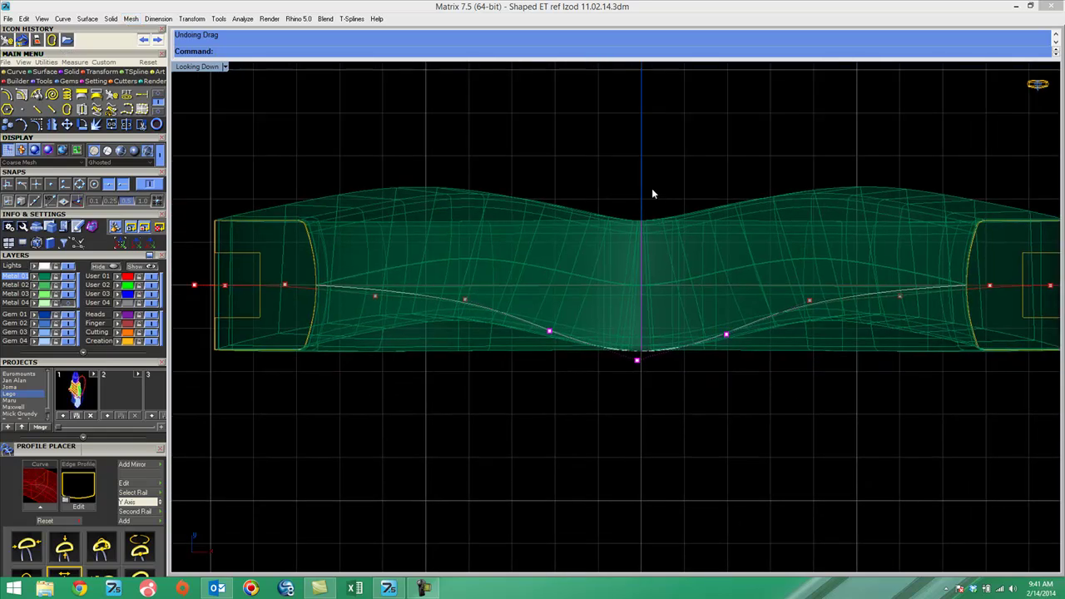
{"action": "key", "text": "ctrl+z"}
{"action": "key", "text": "ctrl+z"}
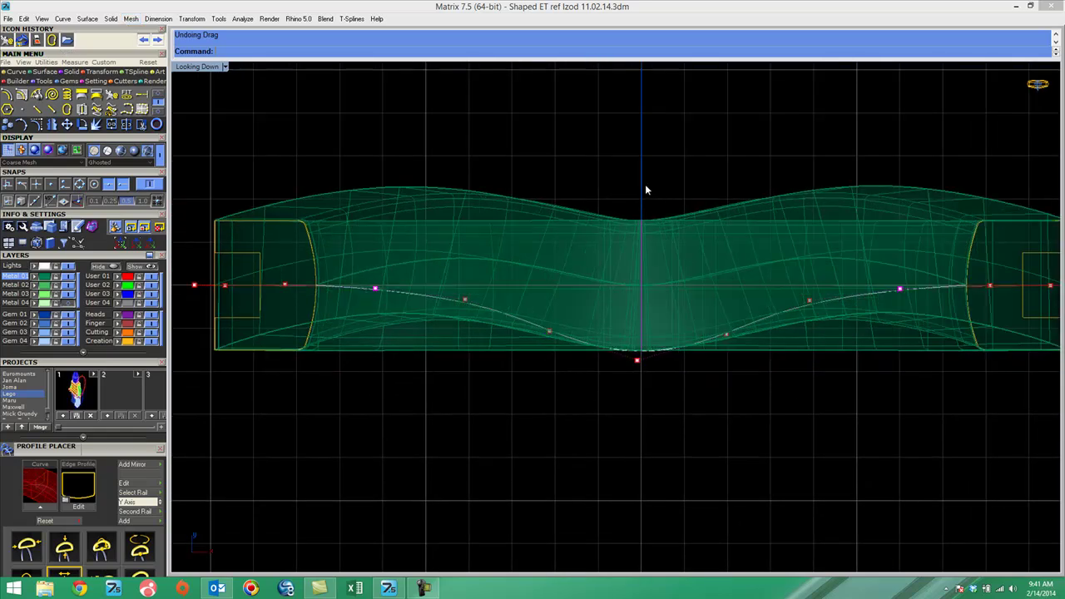
{"action": "left_click", "coordinate": [890, 197]}
{"action": "key", "text": "Delete"}
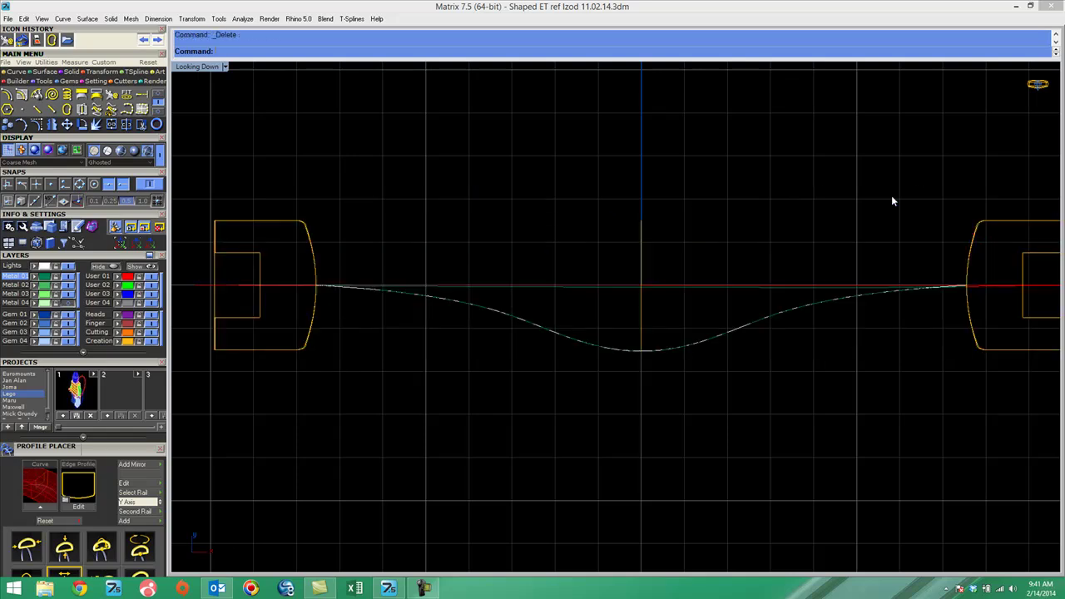
Edit the outer profile at the top of the ring in Profile Placer, reassigning its rail to the green shaped curve.
{"action": "double_click", "coordinate": [193, 68]}
{"action": "right_click_drag", "start_coordinate": [857, 242], "coordinate": [853, 161]}
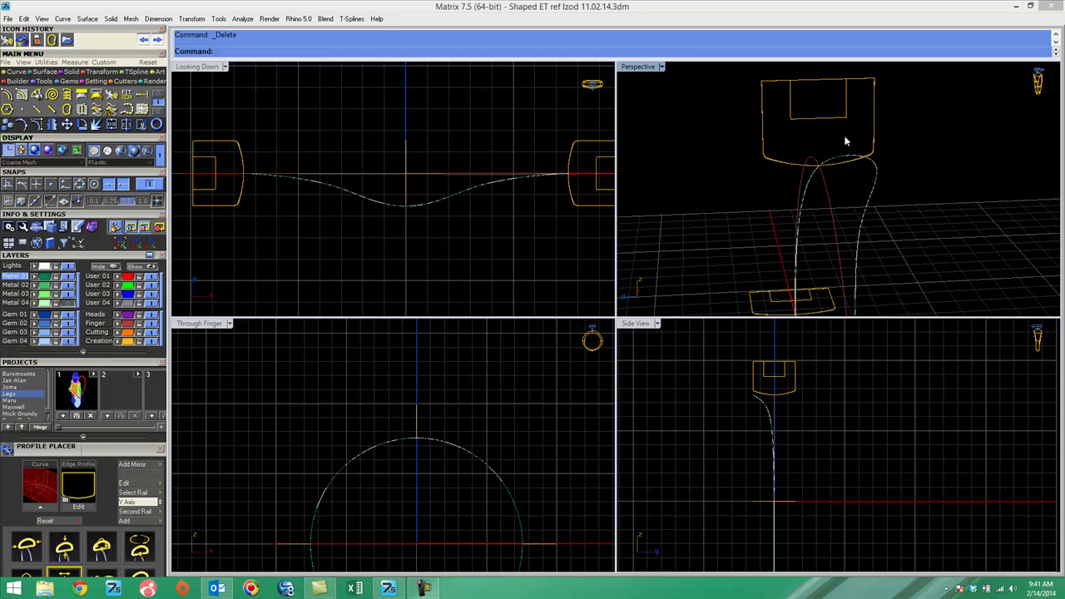
{"action": "left_click", "coordinate": [829, 81]}
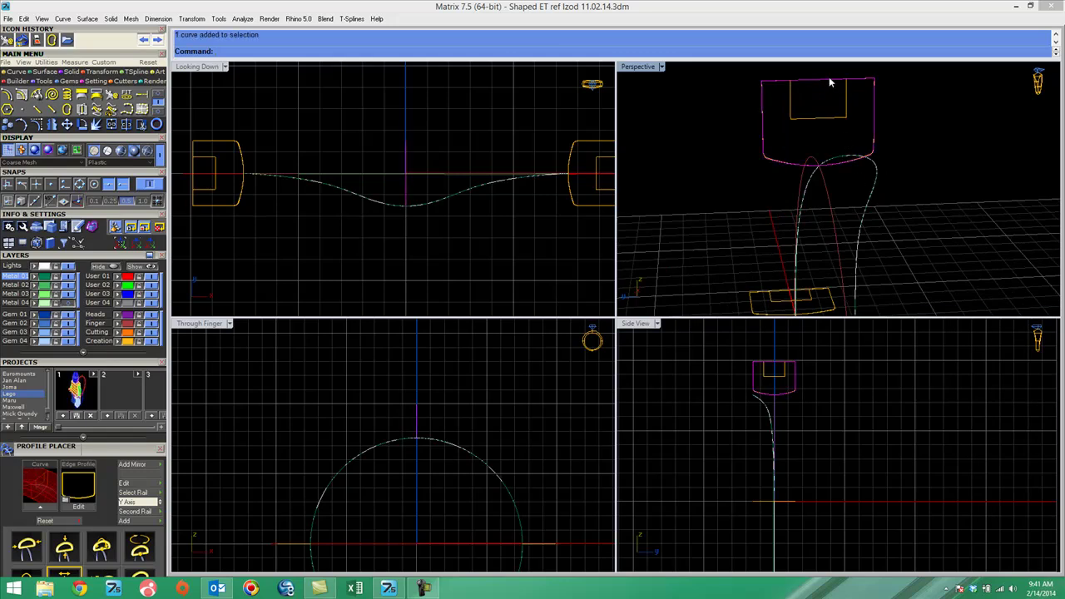
{"action": "right_click", "coordinate": [829, 81]}
{"action": "left_click", "coordinate": [842, 91]}
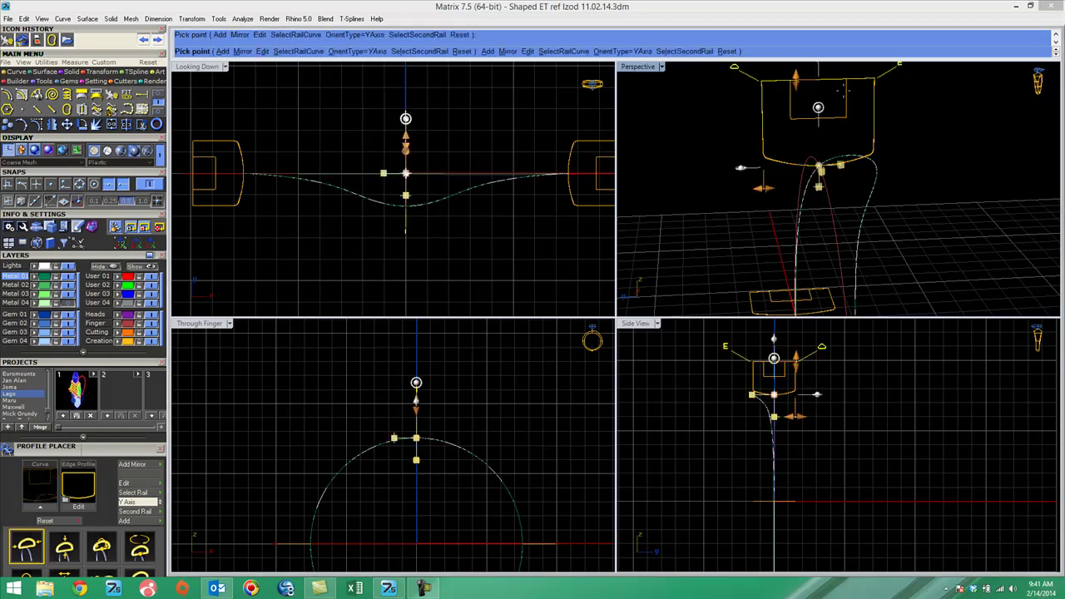
{"action": "left_click", "coordinate": [297, 51]}
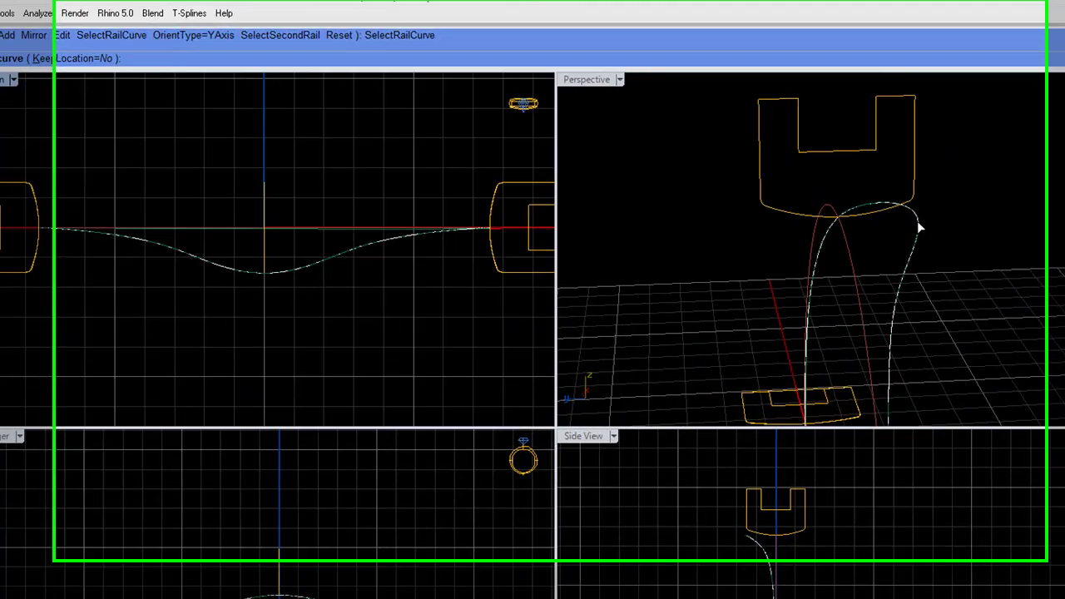
{"action": "left_click", "coordinate": [877, 172]}
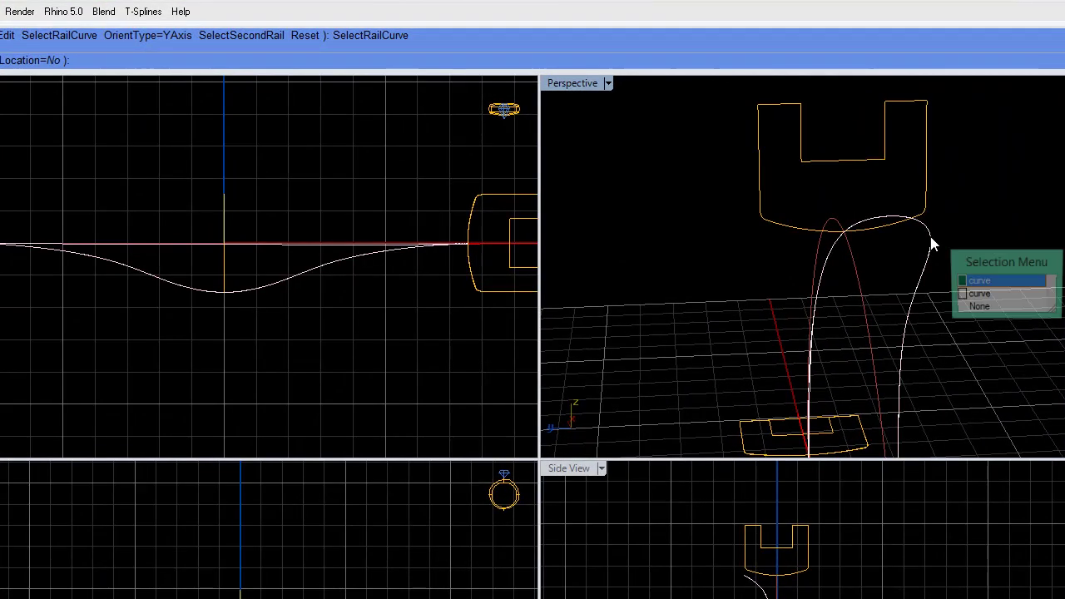
{"action": "left_click", "coordinate": [981, 281]}
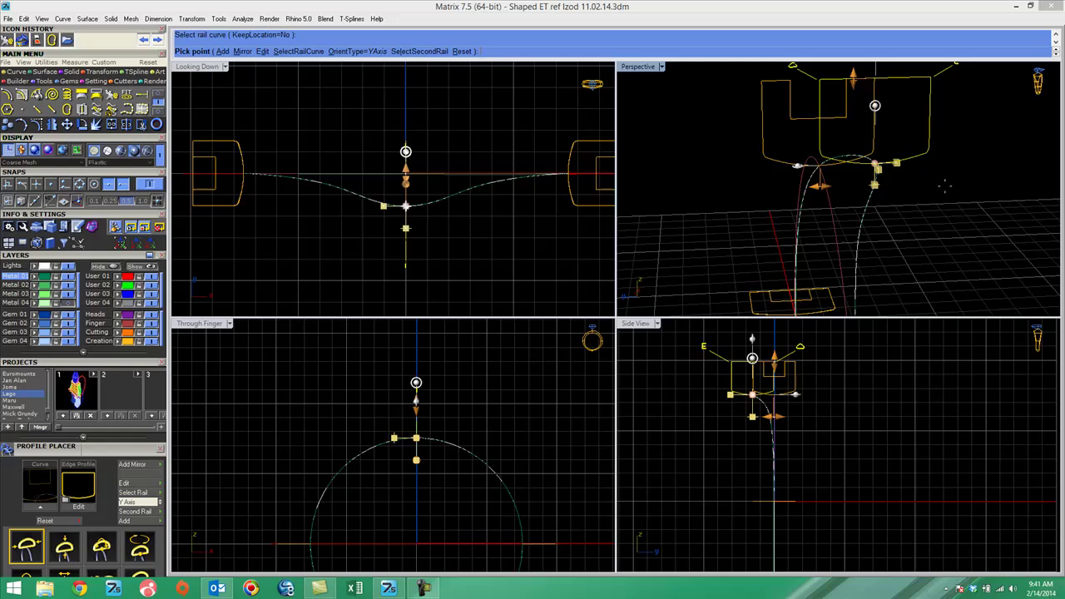
{"action": "right_click", "coordinate": [1026, 261]}
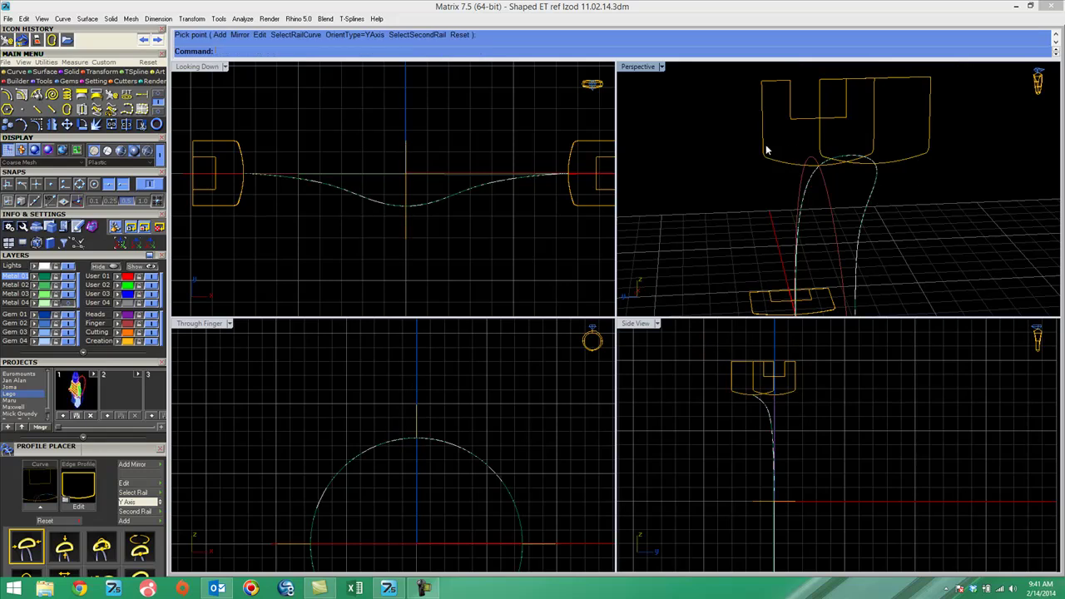
Create a closed Sweep 1 History along the shaped rail using the top, bottom and both side outer profiles.
{"action": "right_click_drag", "start_coordinate": [876, 195], "coordinate": [889, 195]}
{"action": "left_click", "coordinate": [886, 192]}
{"action": "left_click", "coordinate": [921, 223]}
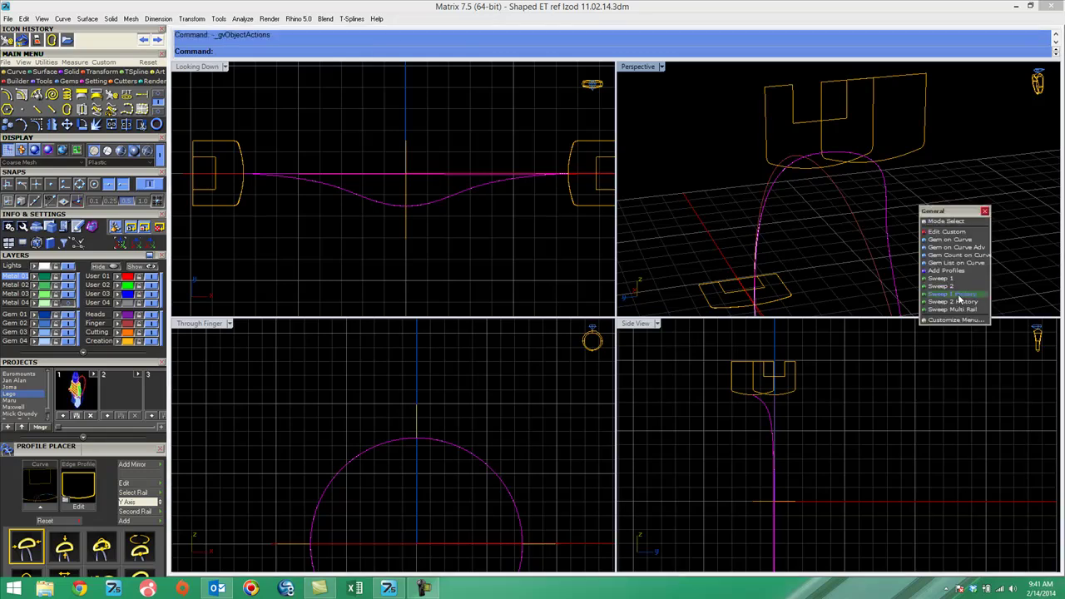
{"action": "left_click", "coordinate": [959, 295]}
{"action": "right_click_drag", "start_coordinate": [958, 295], "coordinate": [915, 201]}
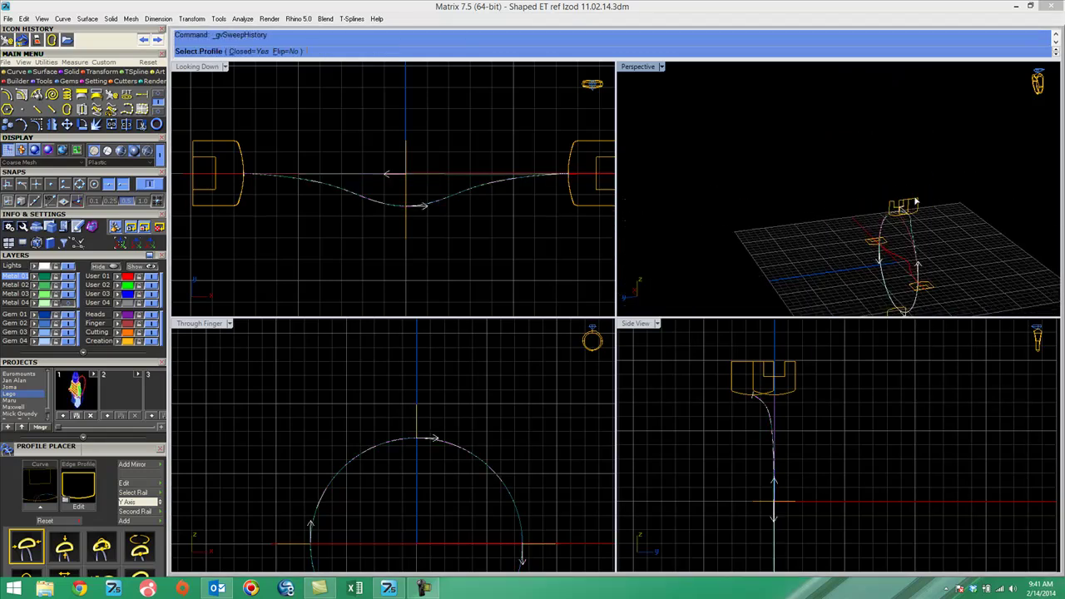
{"action": "left_click", "coordinate": [914, 202]}
{"action": "scroll", "coordinate": [875, 242], "scroll_direction": "up", "scroll_amount": 3}
{"action": "left_click", "coordinate": [876, 241]}
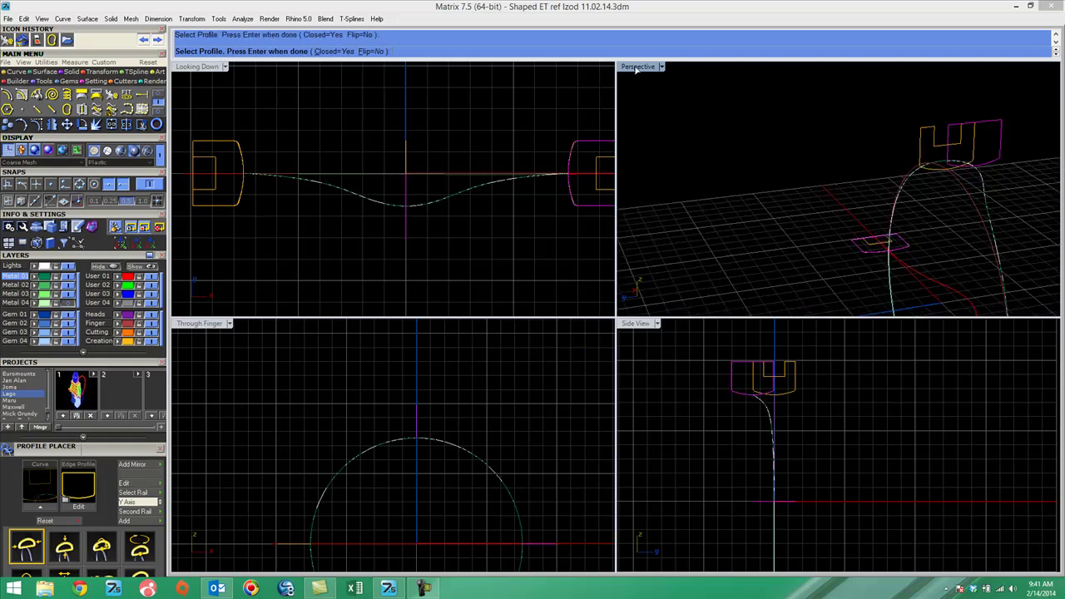
{"action": "double_click", "coordinate": [637, 68]}
{"action": "right_click_drag", "start_coordinate": [811, 468], "coordinate": [694, 299]}
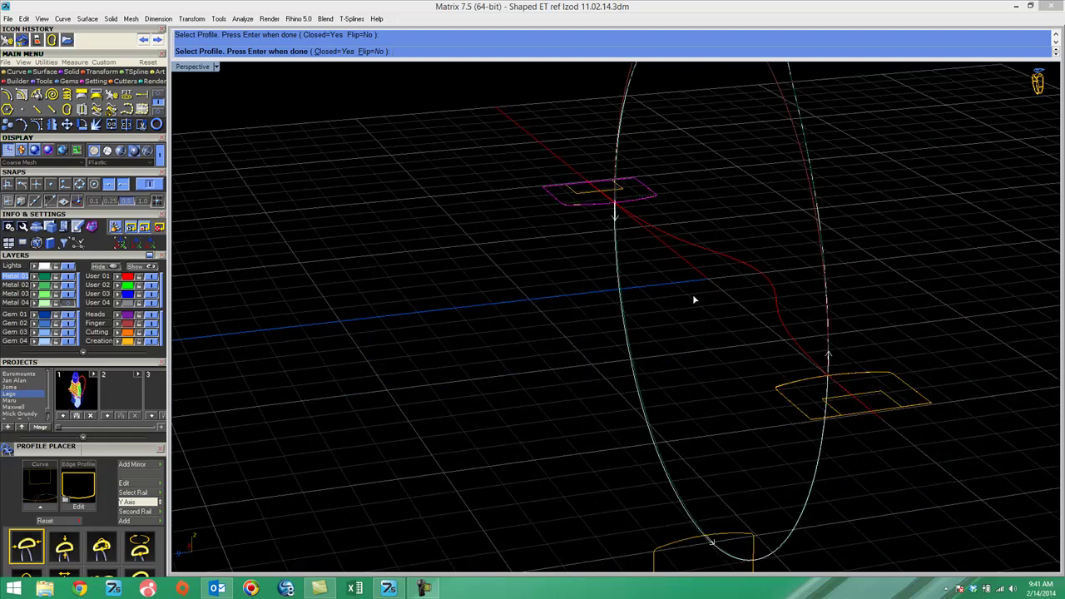
{"action": "left_click", "coordinate": [672, 544]}
{"action": "left_click", "coordinate": [865, 417]}
{"action": "key", "text": "Return"}
Turn on the red shape curve's control points and try to move its three middle points together slightly.
{"action": "right_click_drag", "start_coordinate": [868, 360], "coordinate": [692, 353]}
{"action": "scroll", "coordinate": [671, 367], "scroll_direction": "up", "scroll_amount": 4}
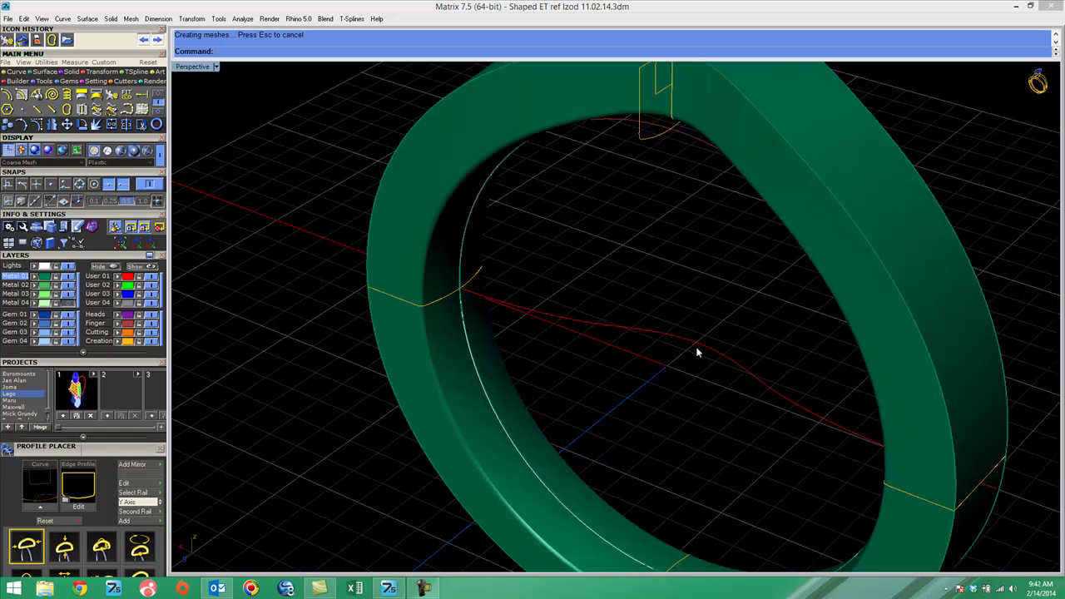
{"action": "left_click", "coordinate": [698, 343]}
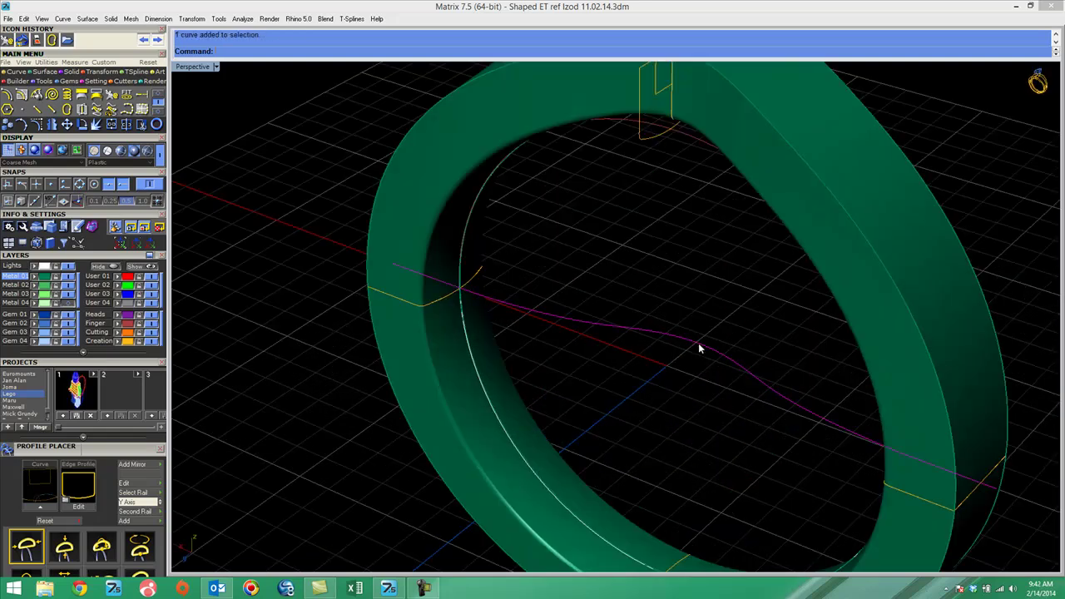
{"action": "left_click", "coordinate": [37, 125]}
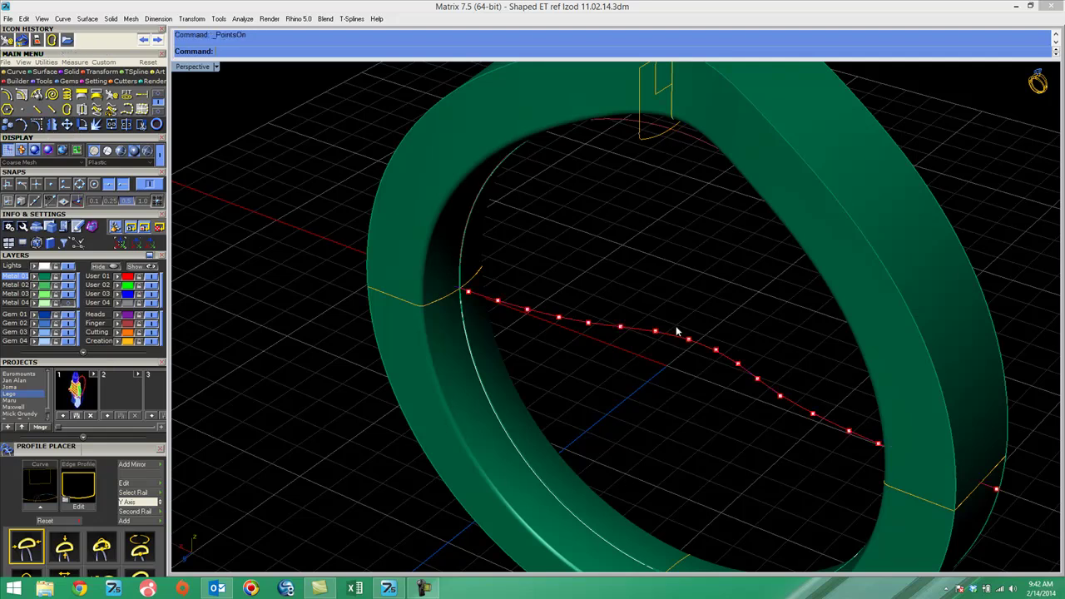
{"action": "left_click_drag", "start_coordinate": [651, 317], "coordinate": [722, 363]}
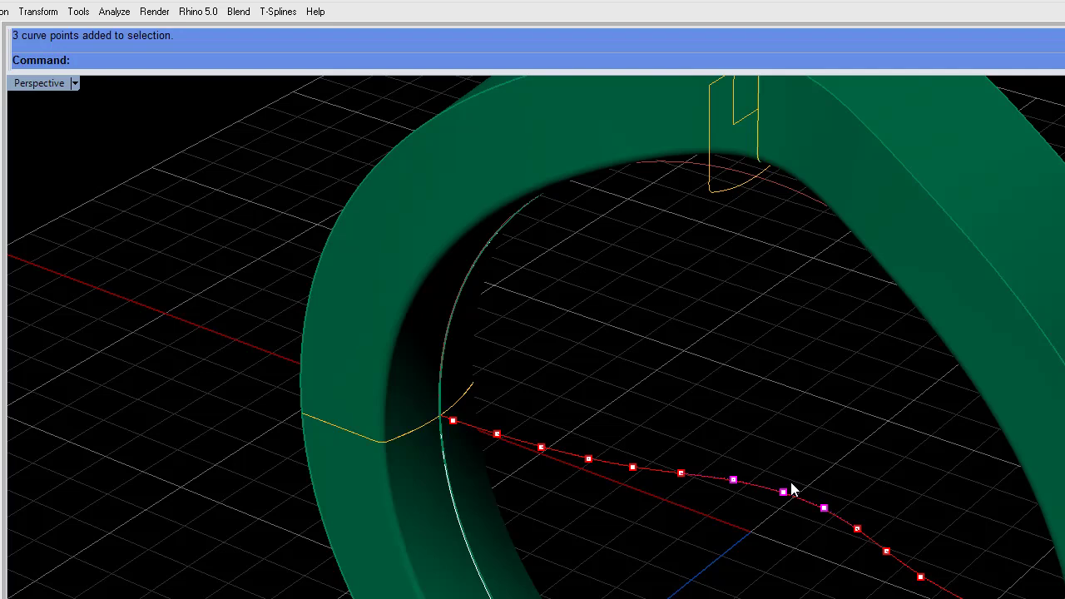
{"action": "left_click_drag", "start_coordinate": [791, 489], "coordinate": [791, 478]}
{"action": "right_click_drag", "start_coordinate": [836, 487], "coordinate": [664, 433]}
{"action": "key", "text": "ctrl+z"}
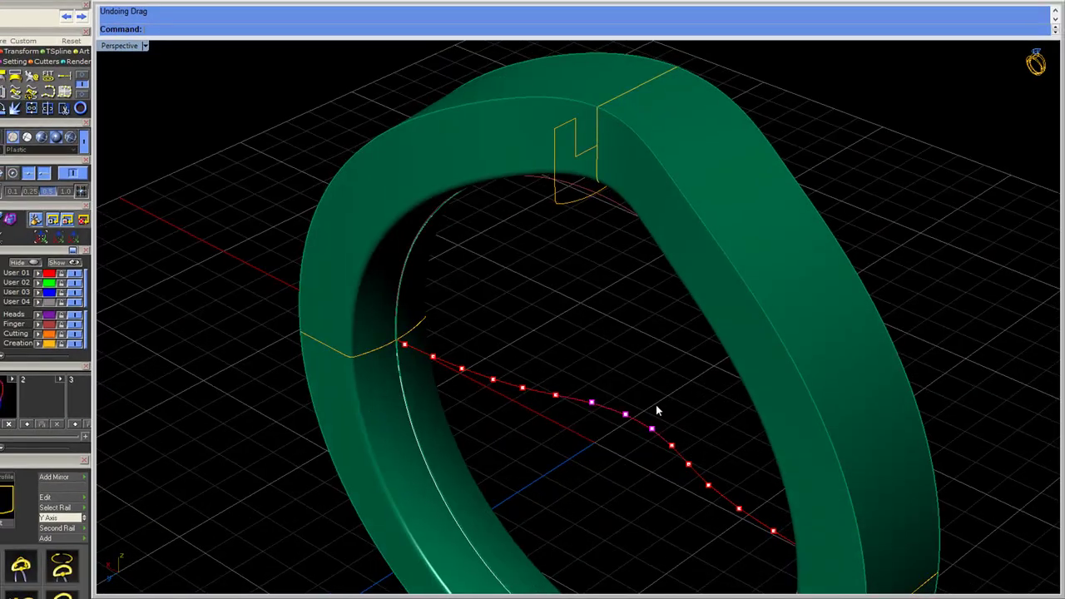
{"action": "scroll", "coordinate": [662, 415], "scroll_direction": "down", "scroll_amount": 7}
{"action": "key", "text": "Escape"}
{"action": "key", "text": "Escape"}
Delete the swept band and the green rail curve that coincides with the white one.
{"action": "left_click", "coordinate": [700, 355]}
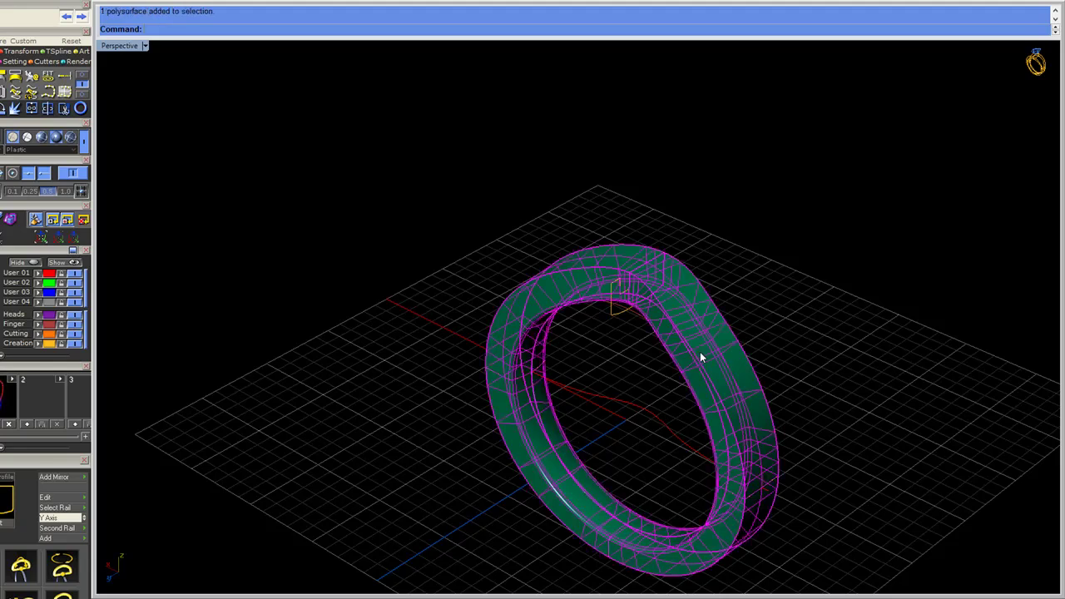
{"action": "key", "text": "Delete"}
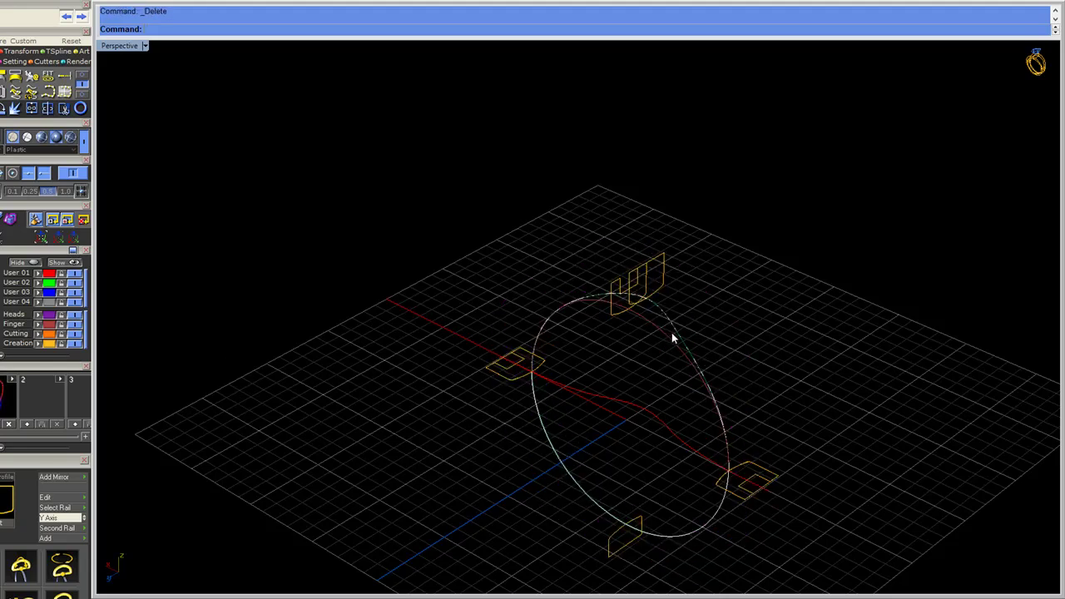
{"action": "left_click", "coordinate": [677, 332]}
{"action": "left_click", "coordinate": [706, 361]}
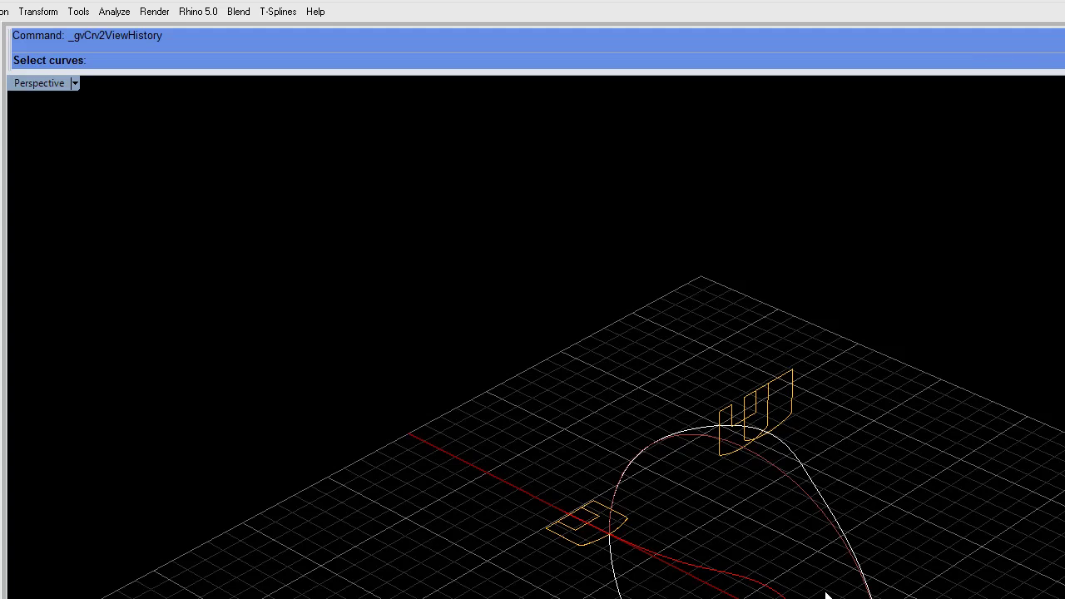
Create a curve from two views with history from the red shape curve, with Full set to False.
{"action": "left_click", "coordinate": [774, 590]}
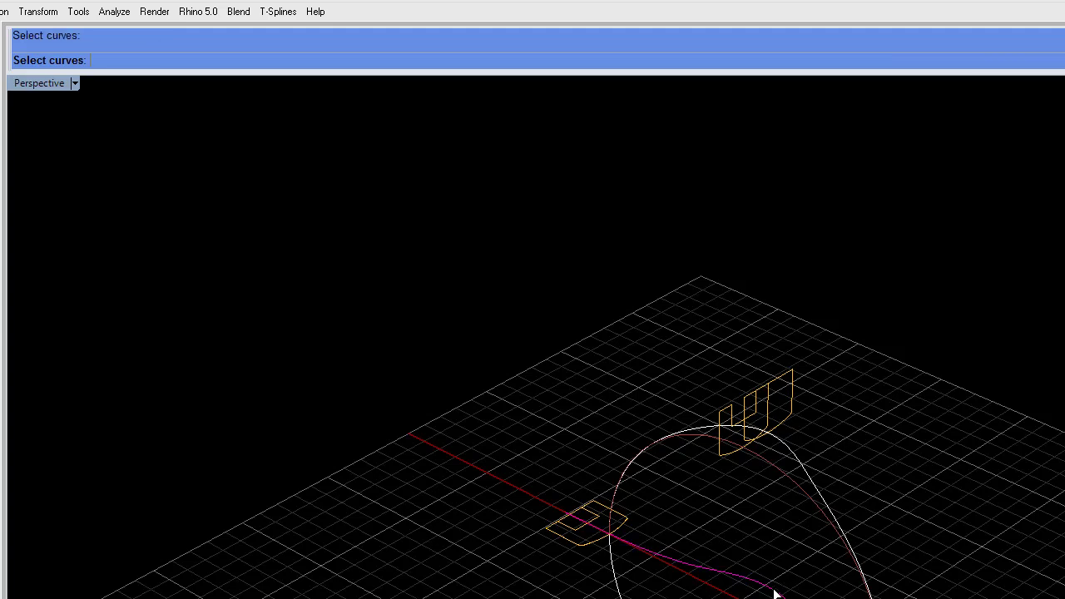
{"action": "right_click", "coordinate": [786, 477]}
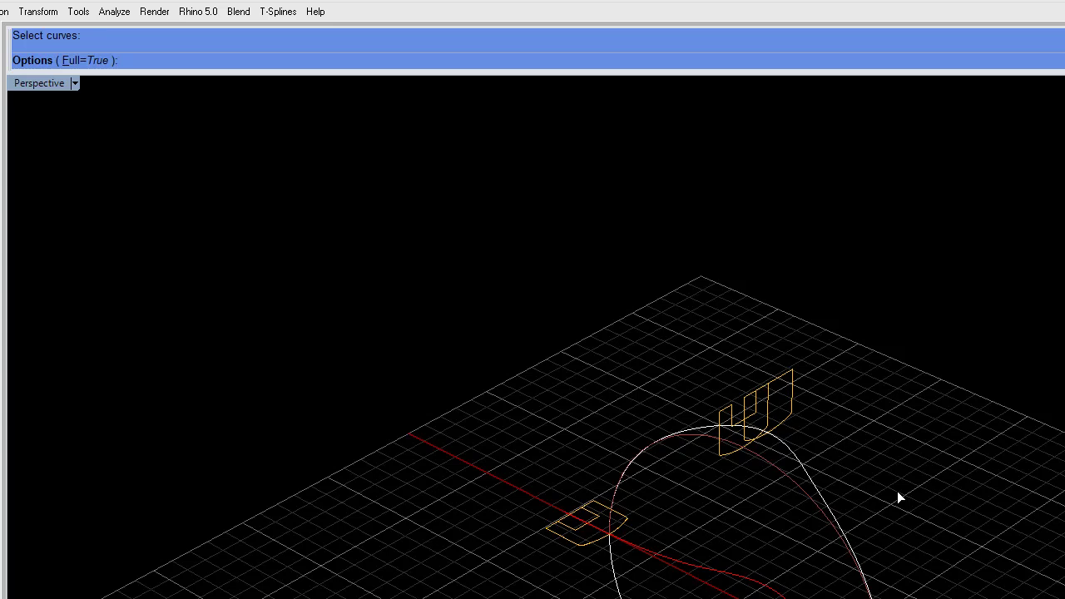
{"action": "left_click", "coordinate": [63, 59]}
{"action": "right_click", "coordinate": [943, 511]}
Delete the green history curve lying on the white ring rail, keeping the white curve.
{"action": "left_click", "coordinate": [764, 456]}
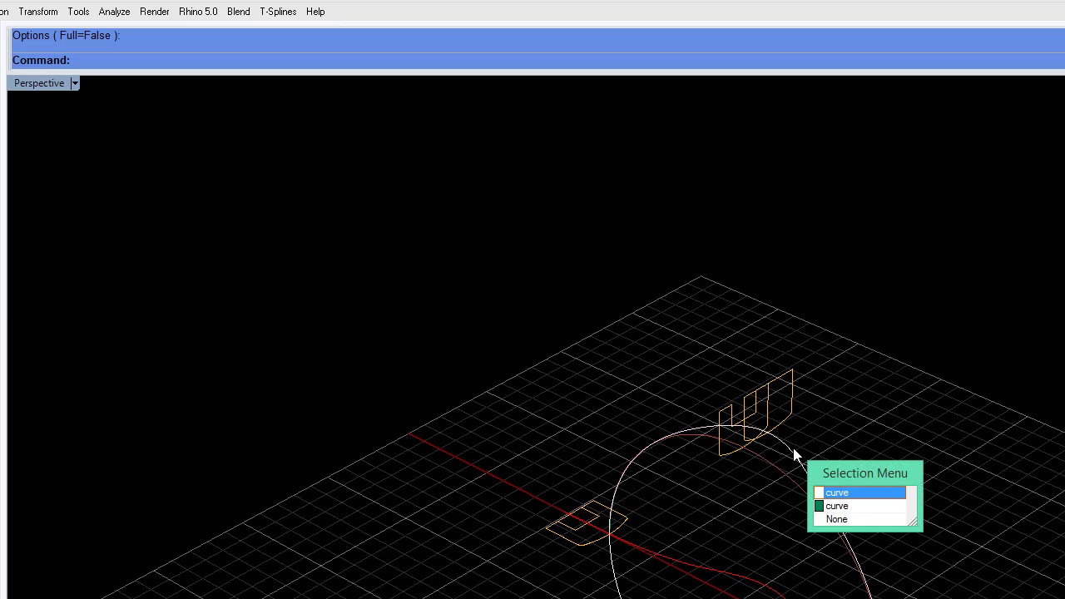
{"action": "left_click", "coordinate": [849, 509]}
{"action": "mouse_move", "coordinate": [973, 596]}
{"action": "right_mouse_down"}
{"action": "mouse_move", "coordinate": [821, 540]}
{"action": "mouse_move", "coordinate": [929, 571]}
{"action": "mouse_move", "coordinate": [973, 597]}
{"action": "right_mouse_up"}
{"action": "mouse_move", "coordinate": [790, 462]}
{"action": "right_mouse_down"}
{"action": "mouse_move", "coordinate": [822, 472]}
{"action": "mouse_move", "coordinate": [803, 450]}
{"action": "right_mouse_up"}
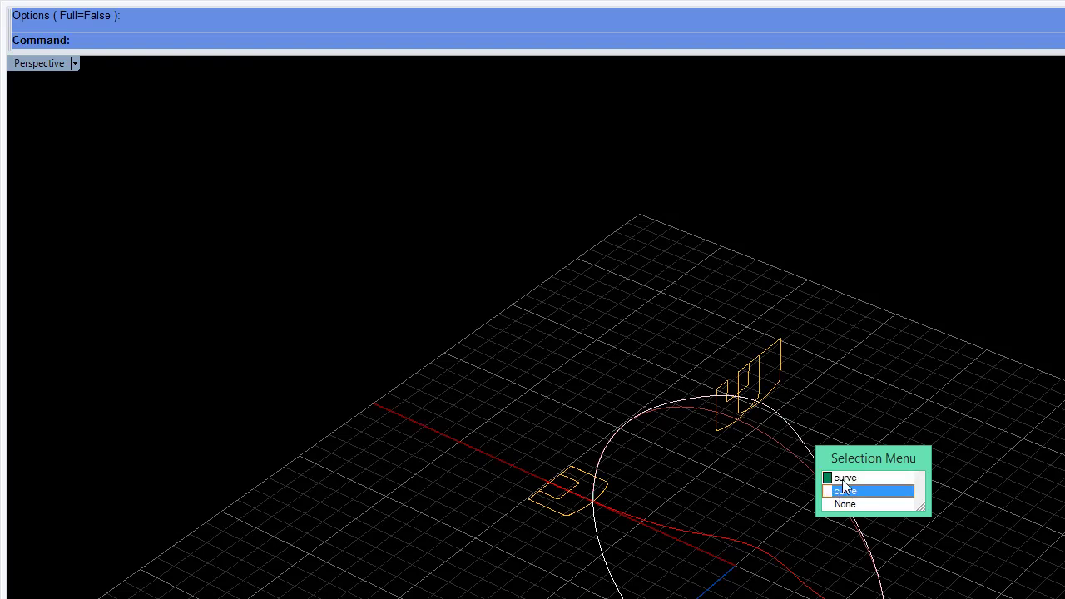
{"action": "left_click", "coordinate": [844, 478]}
{"action": "key", "text": "Delete"}
Select the red shape curve running across the ring at its base.
{"action": "mouse_move", "coordinate": [901, 519]}
{"action": "right_mouse_down"}
{"action": "mouse_move", "coordinate": [873, 449]}
{"action": "mouse_move", "coordinate": [917, 484]}
{"action": "mouse_move", "coordinate": [909, 501]}
{"action": "right_mouse_up"}
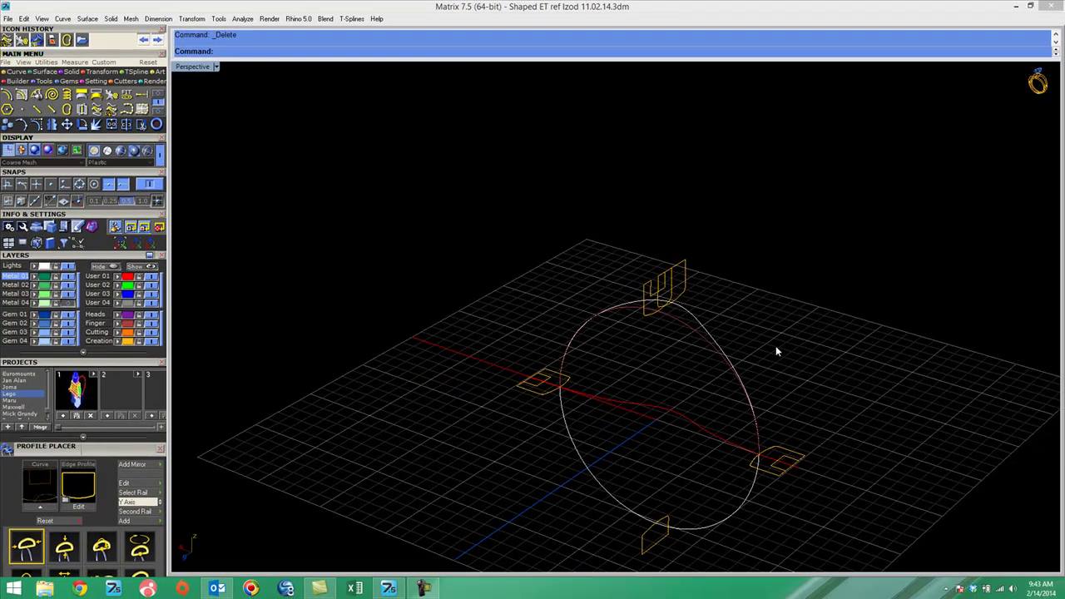
{"action": "right_click_drag", "start_coordinate": [746, 384], "coordinate": [763, 440]}
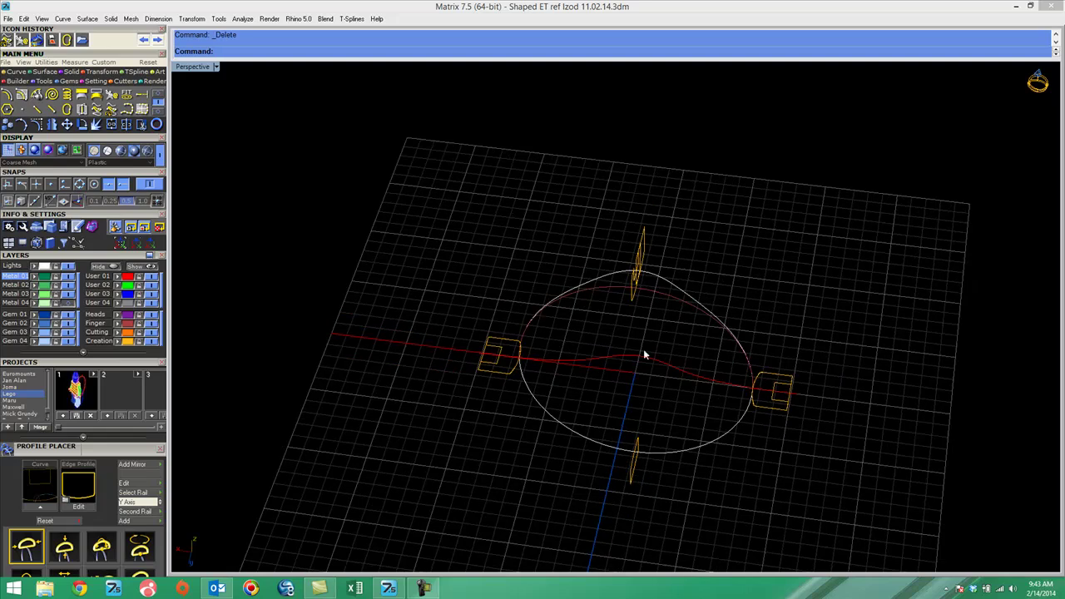
{"action": "left_click", "coordinate": [643, 360]}
{"action": "right_click_drag", "start_coordinate": [646, 363], "coordinate": [637, 333]}
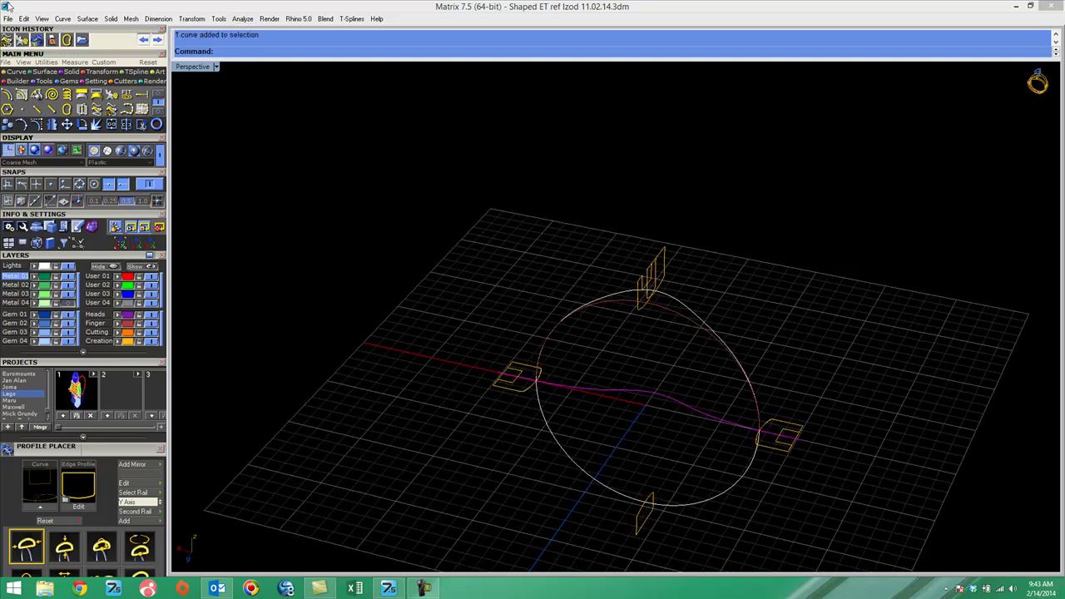
{"action": "left_click", "coordinate": [8, 95]}
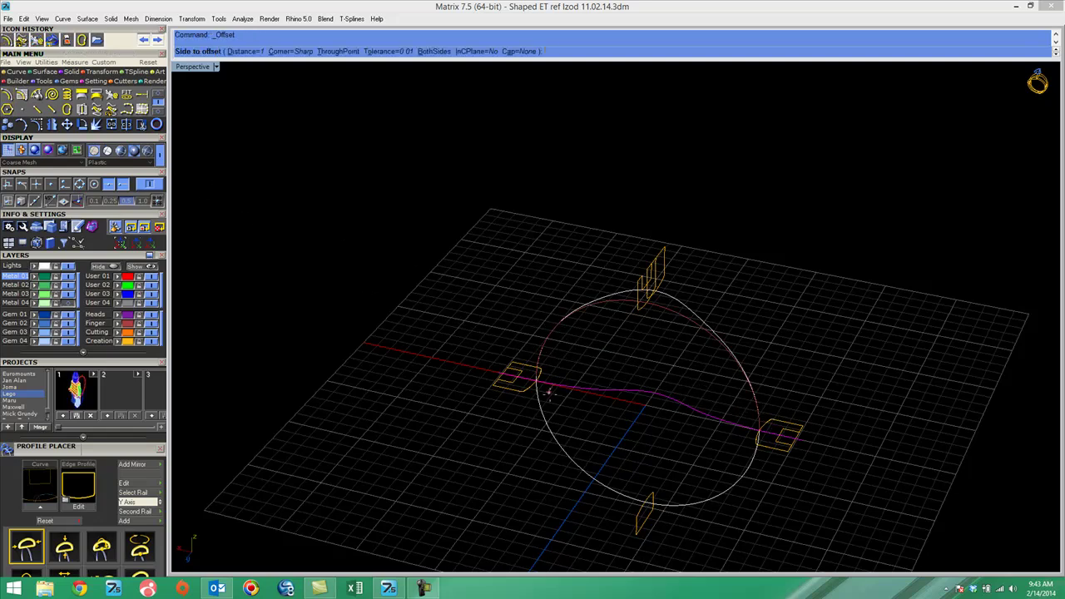
{"action": "scroll", "coordinate": [524, 384], "scroll_direction": "up", "scroll_amount": 5}
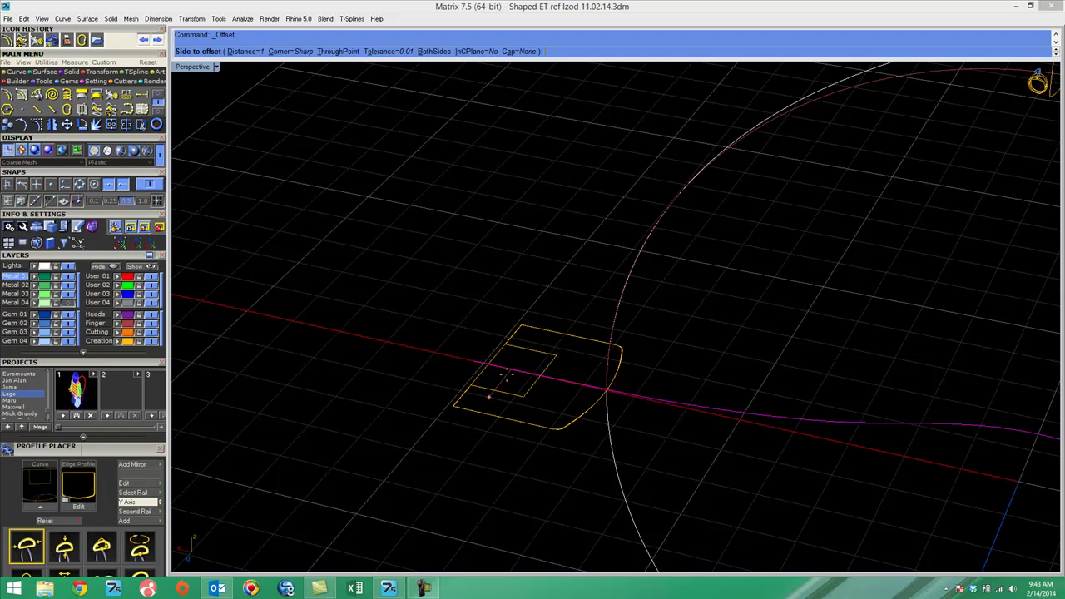
{"action": "scroll", "coordinate": [504, 376], "scroll_direction": "up", "scroll_amount": 3}
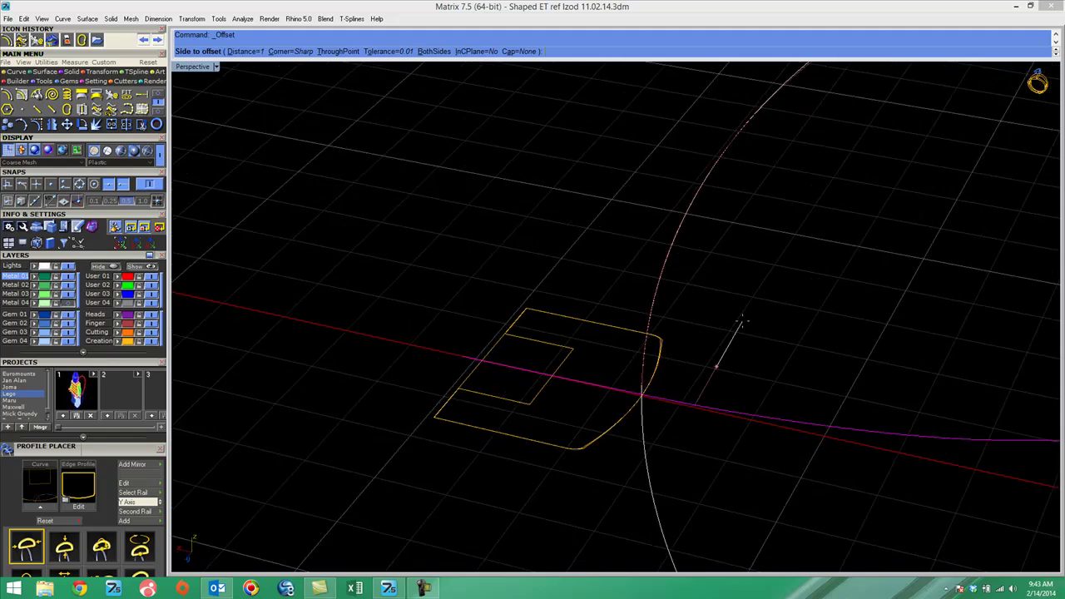
{"action": "key", "text": "Escape"}
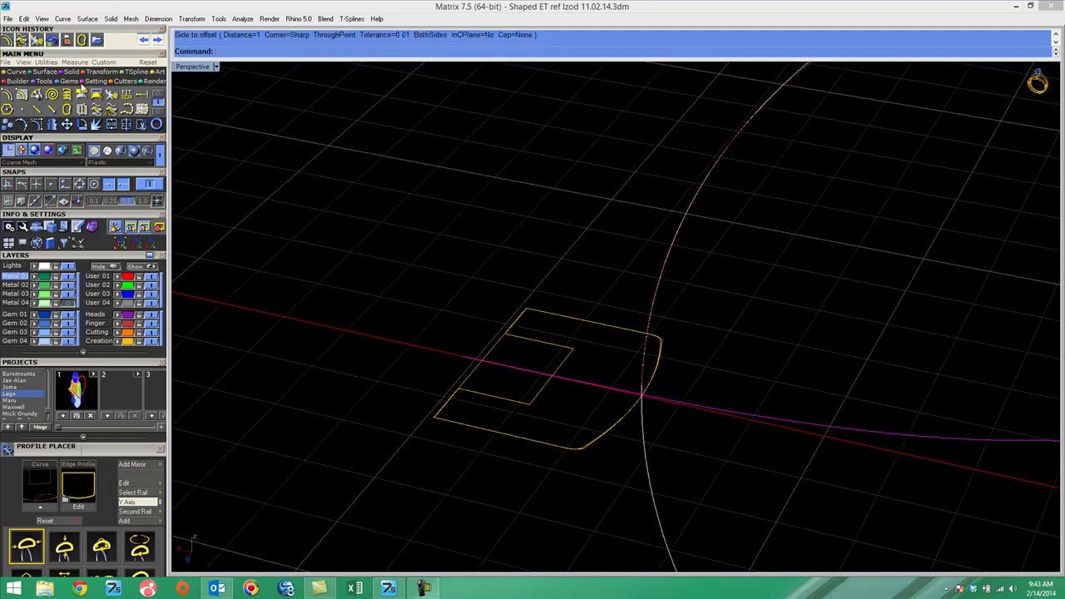
Add an aligned dimension across the full width of the outer profile at one side of the ring, placed outside the profile.
{"action": "left_click", "coordinate": [68, 62]}
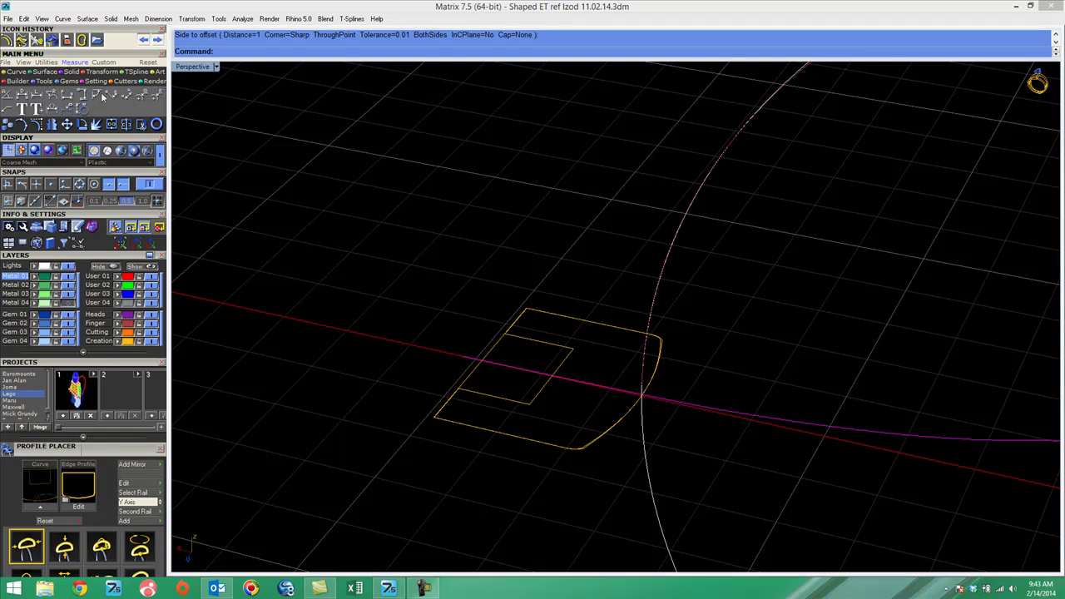
{"action": "left_click", "coordinate": [142, 94]}
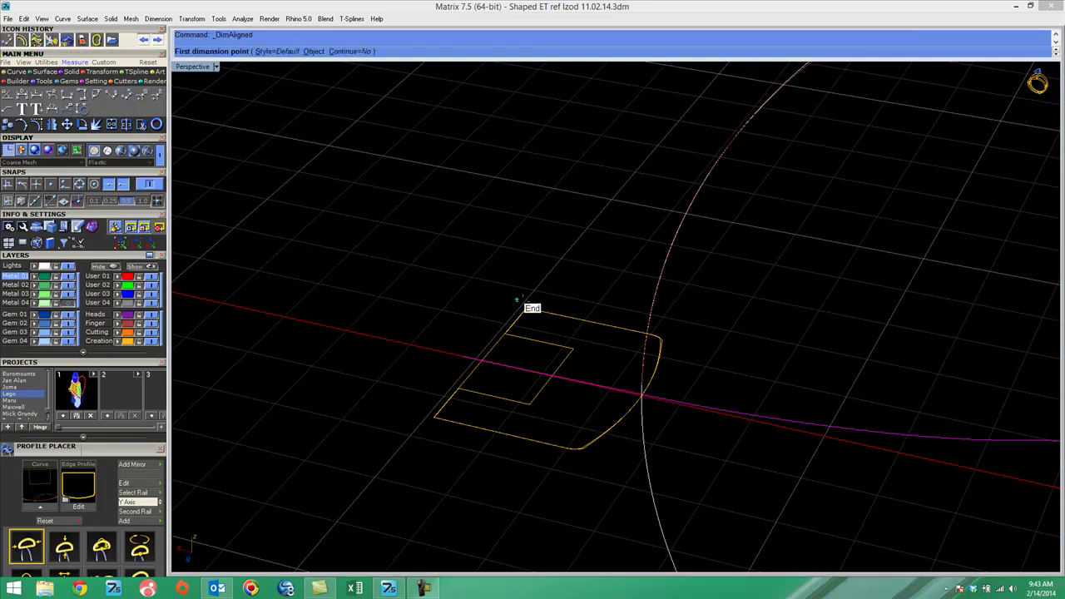
{"action": "left_click", "coordinate": [526, 309]}
{"action": "left_click", "coordinate": [433, 419]}
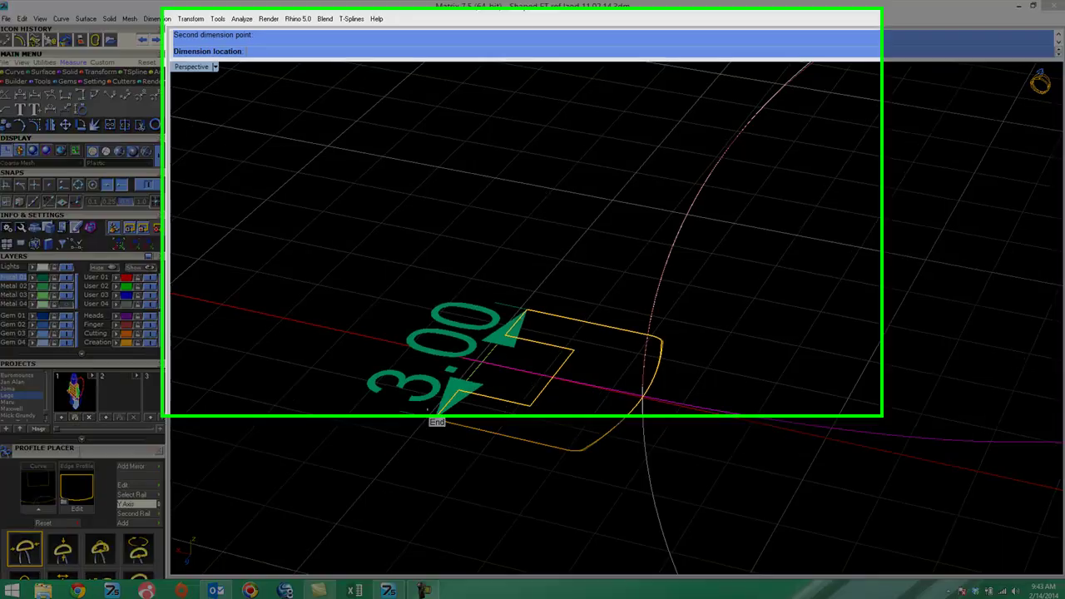
{"action": "left_click", "coordinate": [287, 362]}
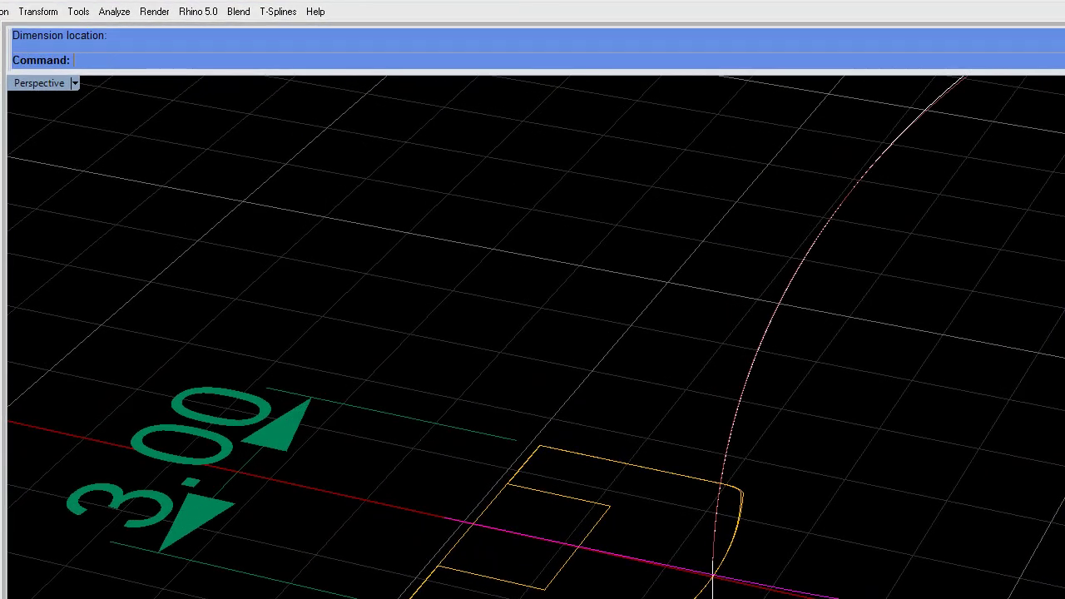
{"action": "scroll", "coordinate": [844, 565], "scroll_direction": "down", "scroll_amount": 8}
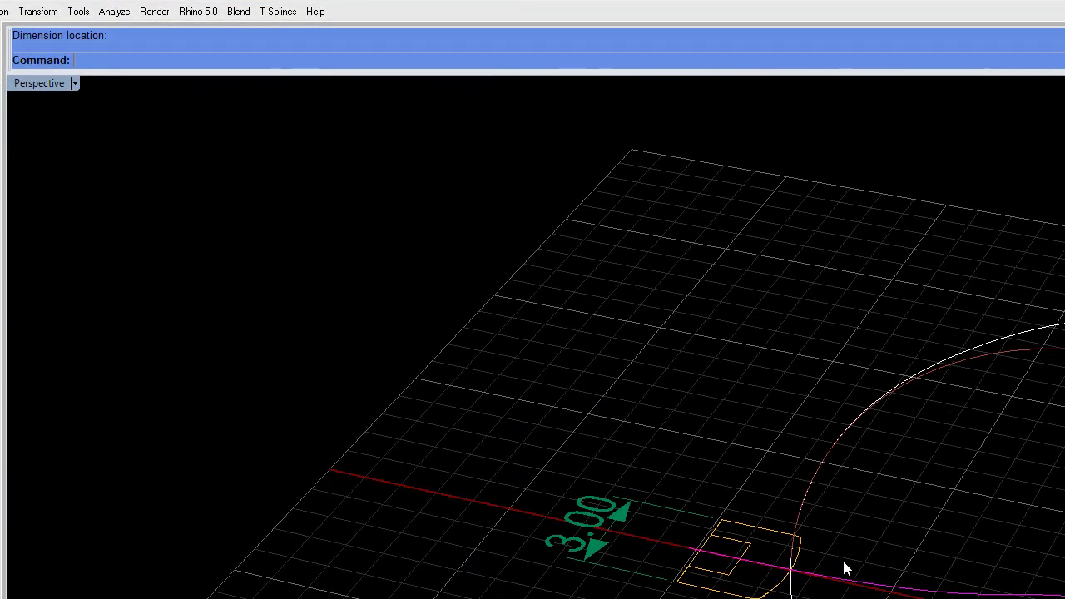
{"action": "right_click_drag", "start_coordinate": [846, 569], "coordinate": [665, 547]}
{"action": "right_click", "coordinate": [884, 591]}
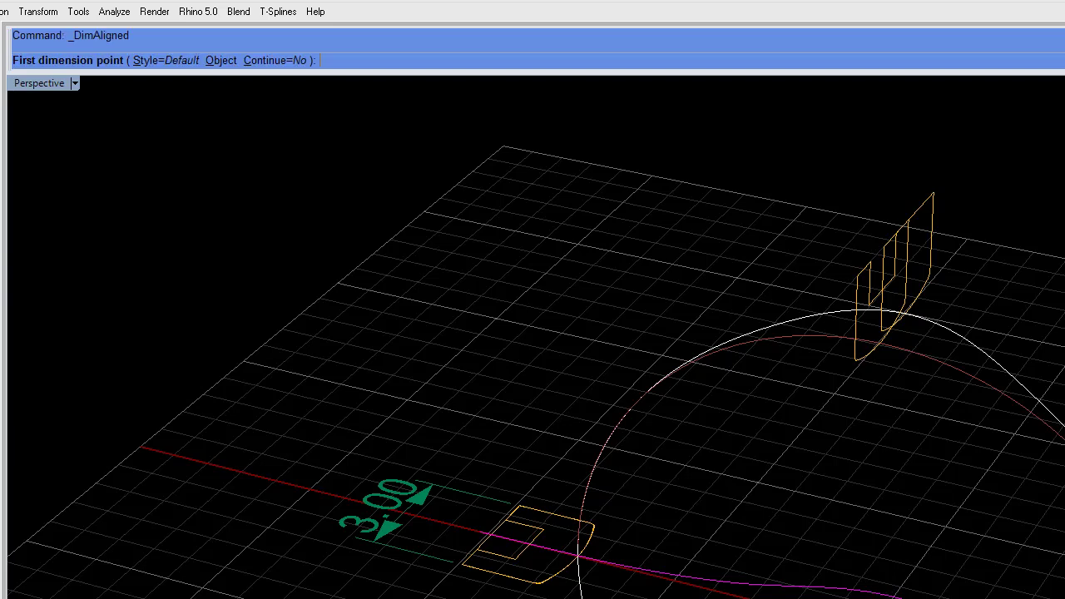
{"action": "key", "text": "Escape"}
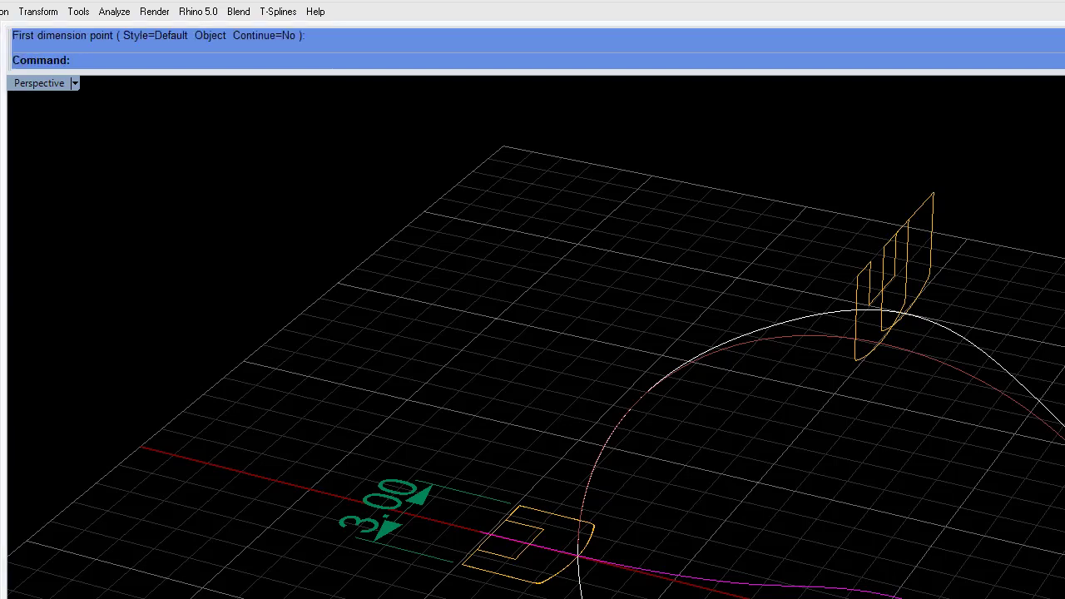
Offset the selected red shape curve to both sides at a distance of 1.5.
{"action": "left_click", "coordinate": [1, 250]}
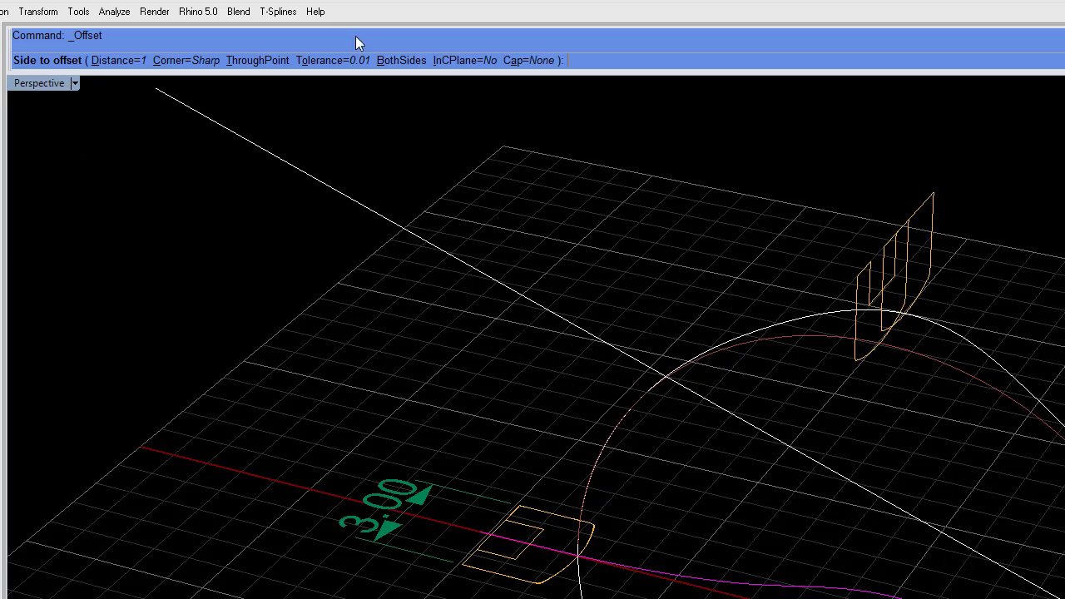
{"action": "left_click", "coordinate": [401, 60]}
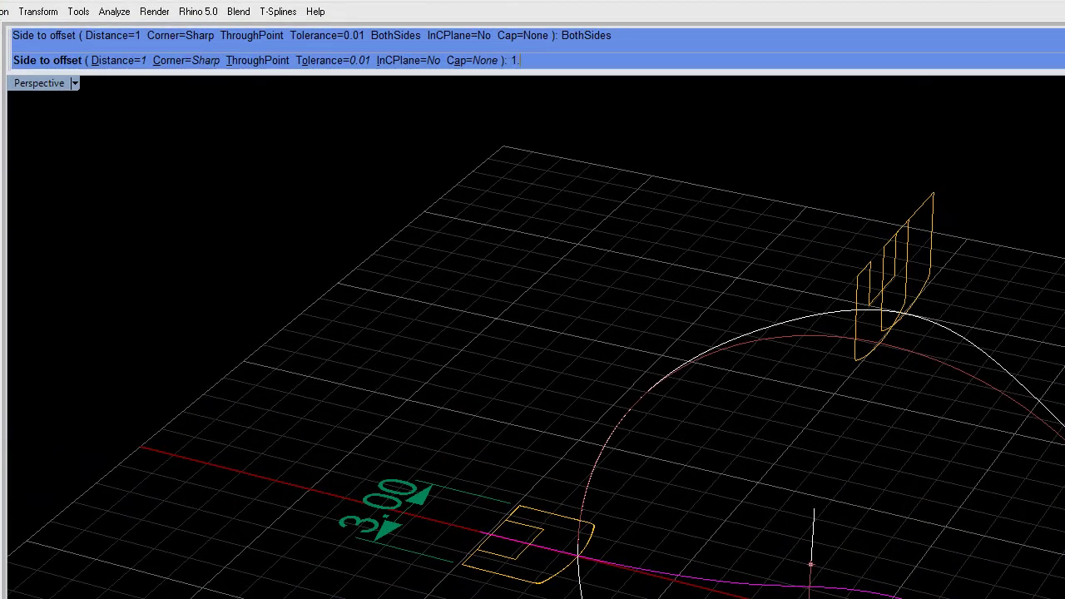
{"action": "key", "text": "Return"}
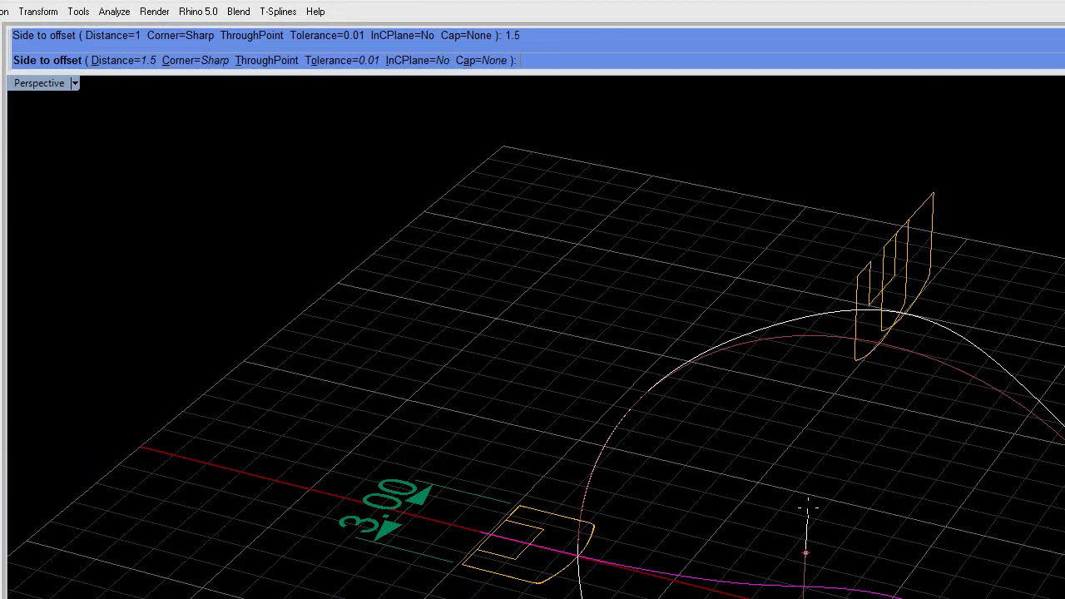
{"action": "left_click", "coordinate": [807, 506]}
{"action": "right_click_drag", "start_coordinate": [807, 505], "coordinate": [929, 553]}
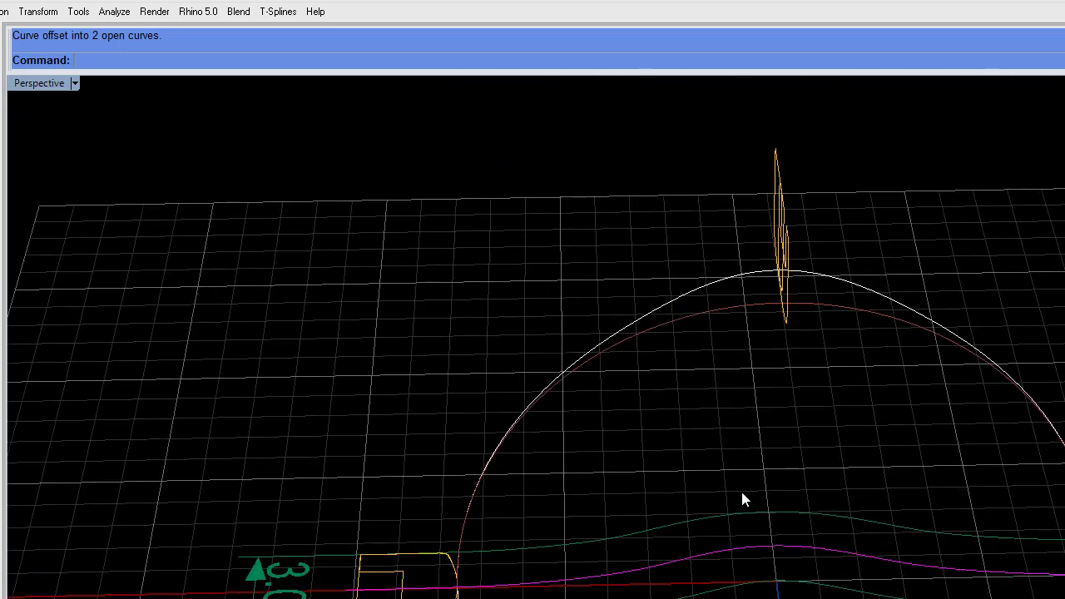
{"action": "right_click_drag", "start_coordinate": [740, 488], "coordinate": [824, 580]}
Put the front offset curve on the blue User 03 layer and the back offset curve on the green User 02 layer.
{"action": "left_click", "coordinate": [450, 597]}
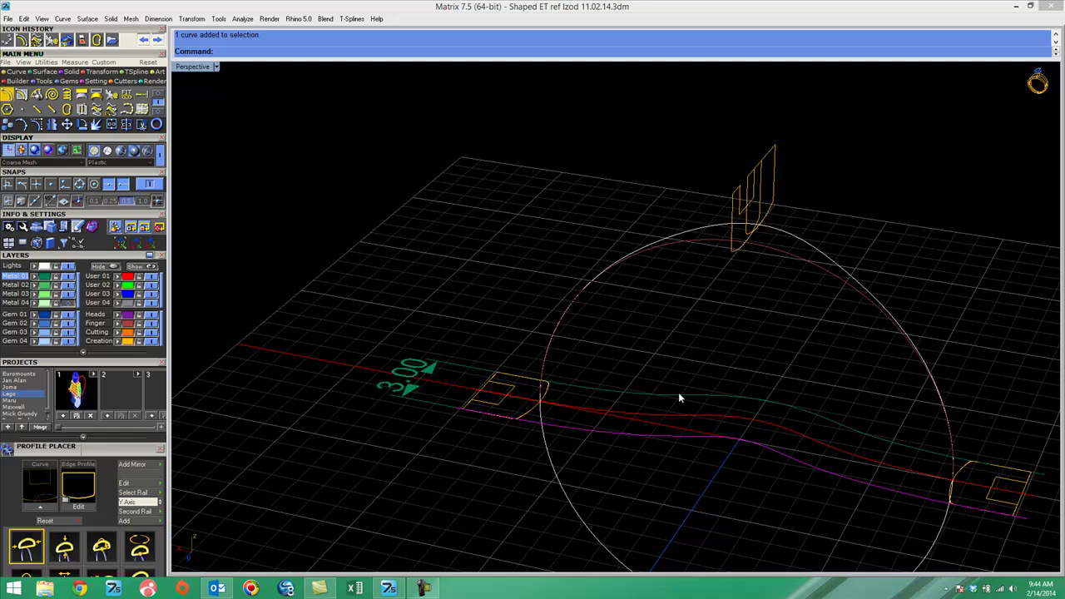
{"action": "left_click", "coordinate": [679, 394]}
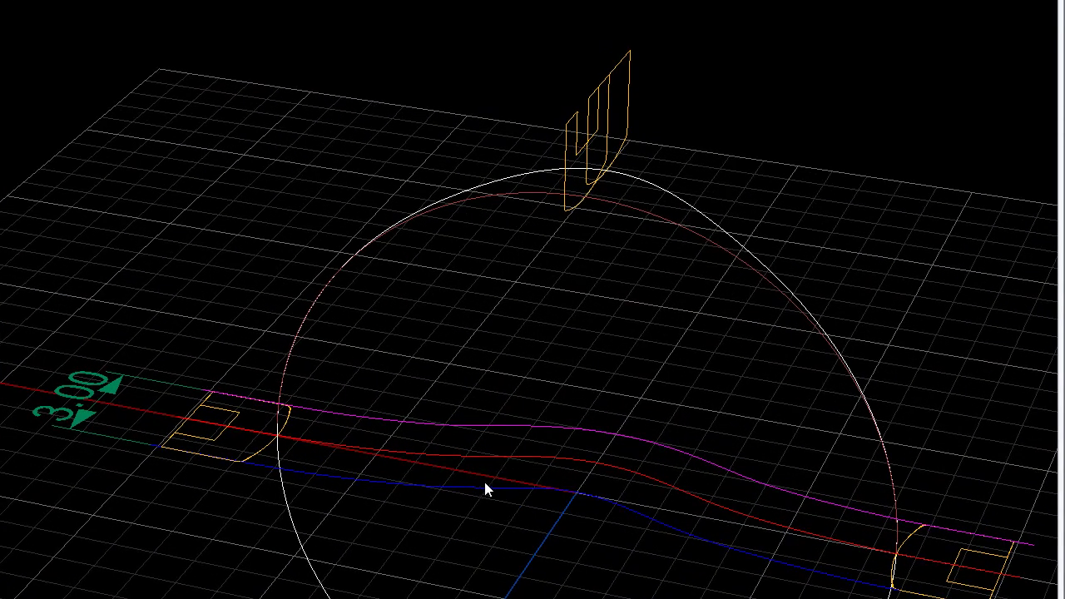
{"action": "right_click_drag", "start_coordinate": [643, 545], "coordinate": [798, 463], "text": "shift"}
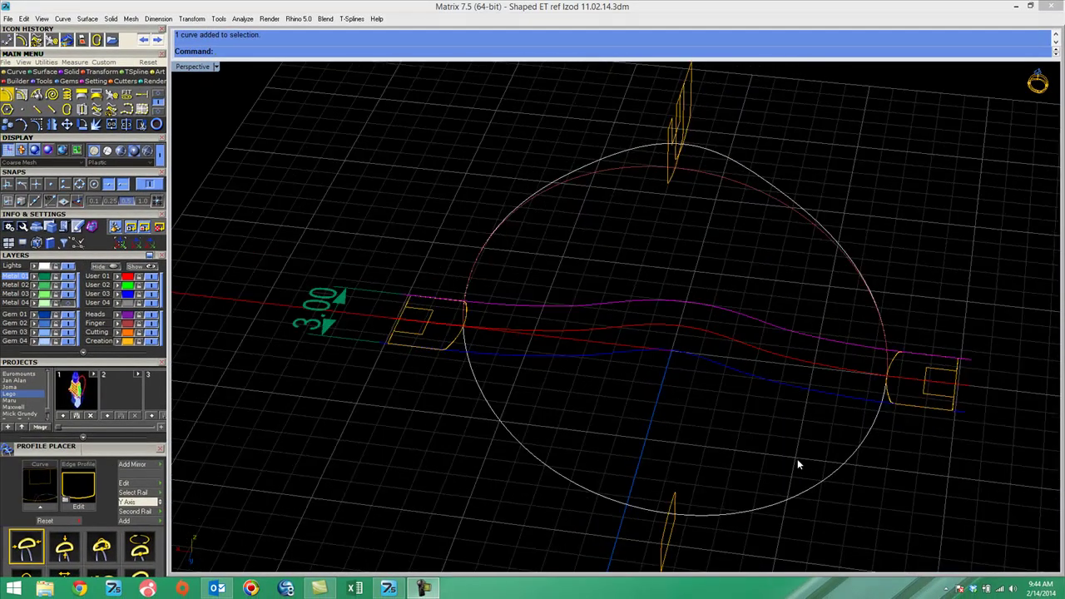
{"action": "right_click_drag", "start_coordinate": [770, 421], "coordinate": [676, 383]}
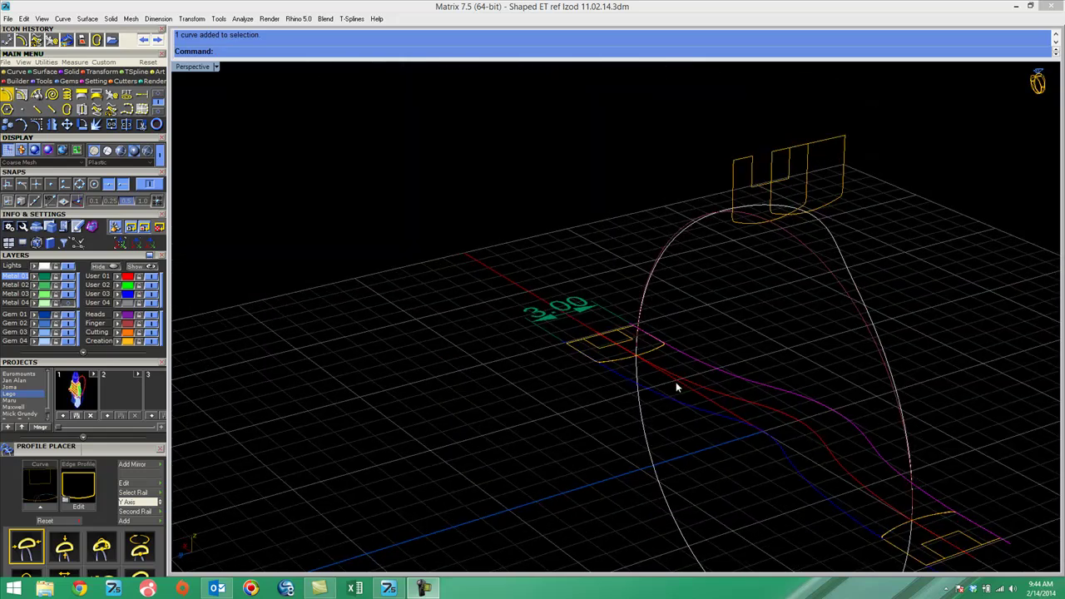
Create a curve from two views with history from the back offset curve and the dark red ring circle, with Full set to False.
{"action": "left_click", "coordinate": [113, 111]}
{"action": "left_click", "coordinate": [777, 389]}
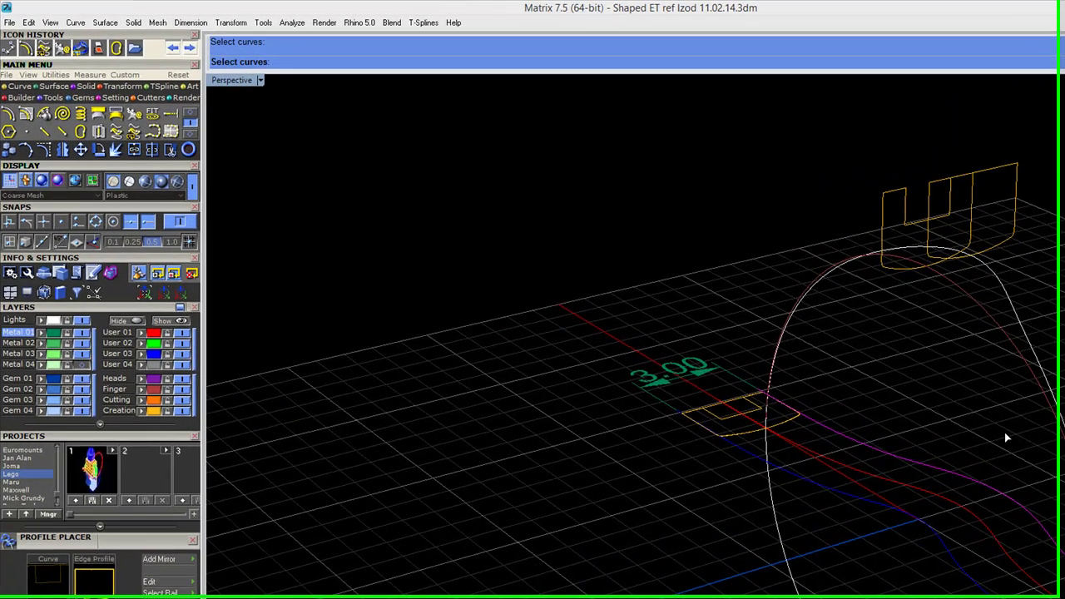
{"action": "key", "text": "Return"}
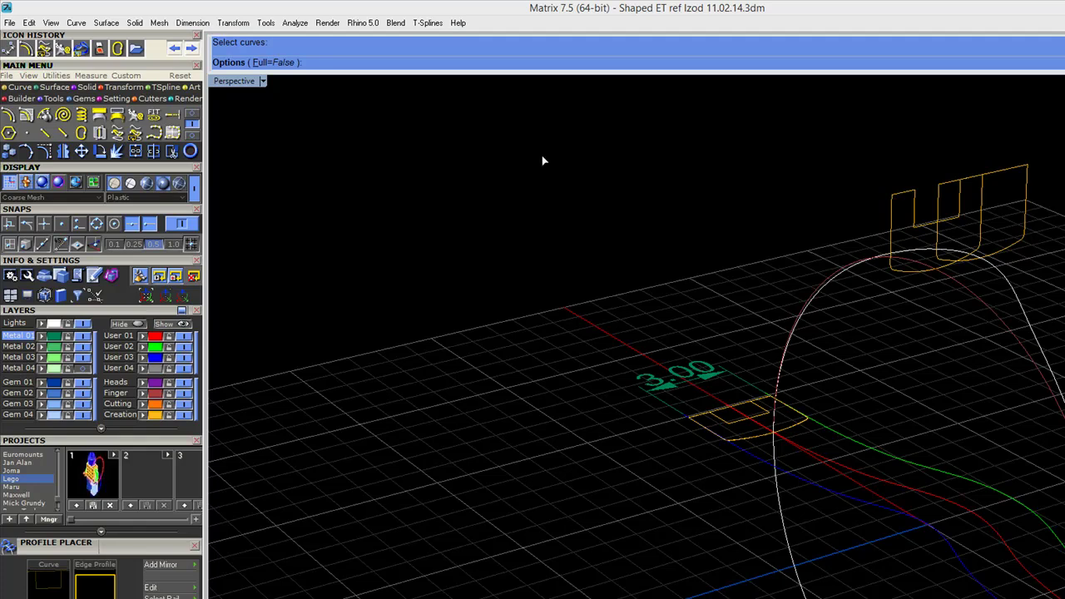
{"action": "right_click", "coordinate": [717, 240]}
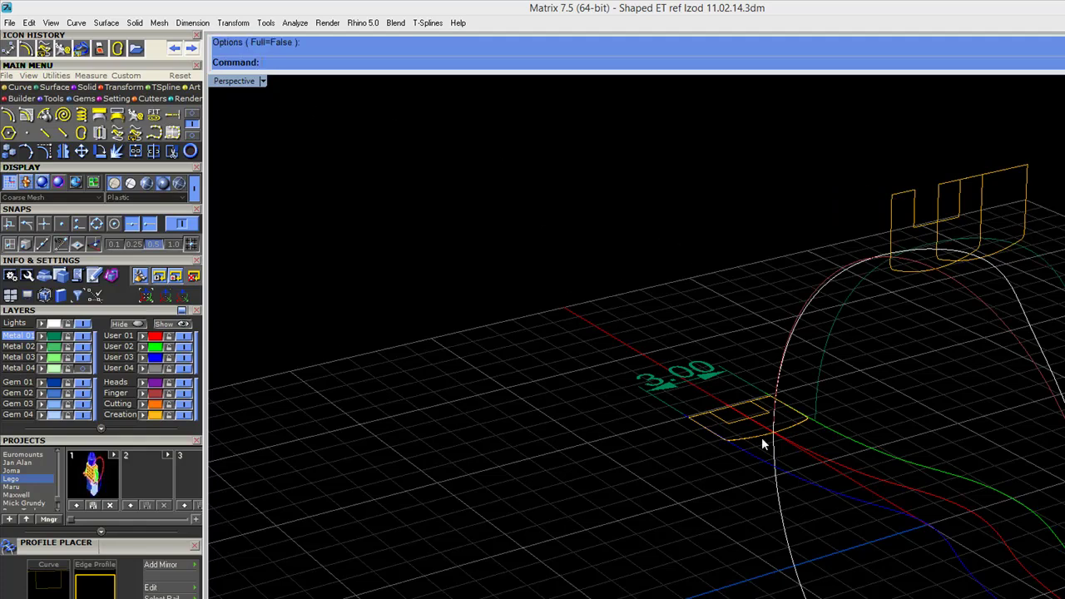
Make Cutting the current layer and move the new history curve over the ring onto it.
{"action": "left_click", "coordinate": [126, 405]}
{"action": "left_click", "coordinate": [835, 307]}
{"action": "left_click", "coordinate": [146, 406]}
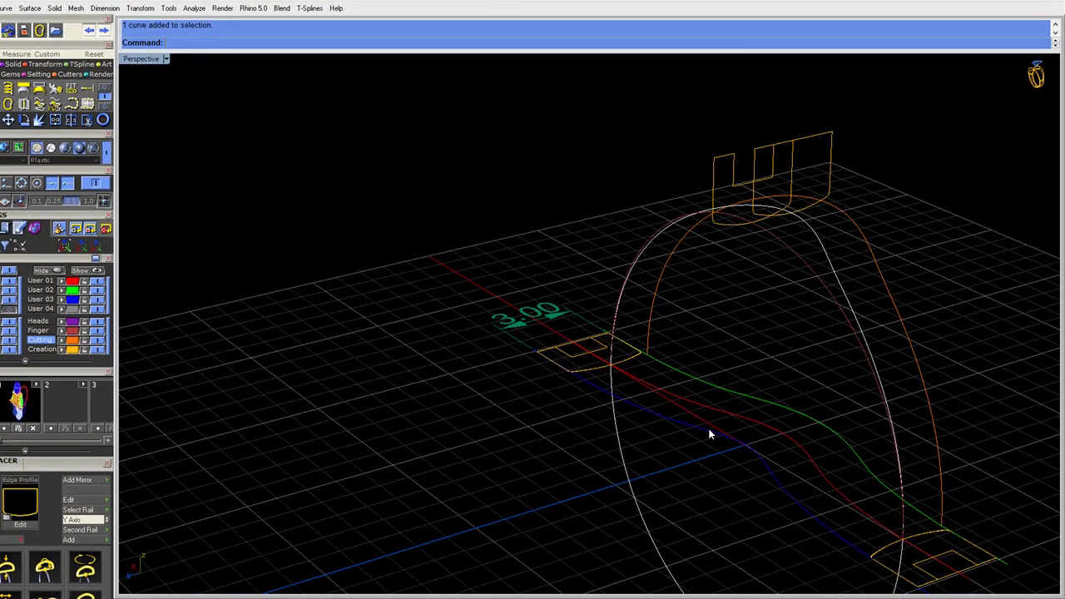
Create a curve from two views with history from the blue offset curve and the dark red ring circle, with Full set to False.
{"action": "left_click", "coordinate": [57, 105]}
{"action": "left_click", "coordinate": [750, 450]}
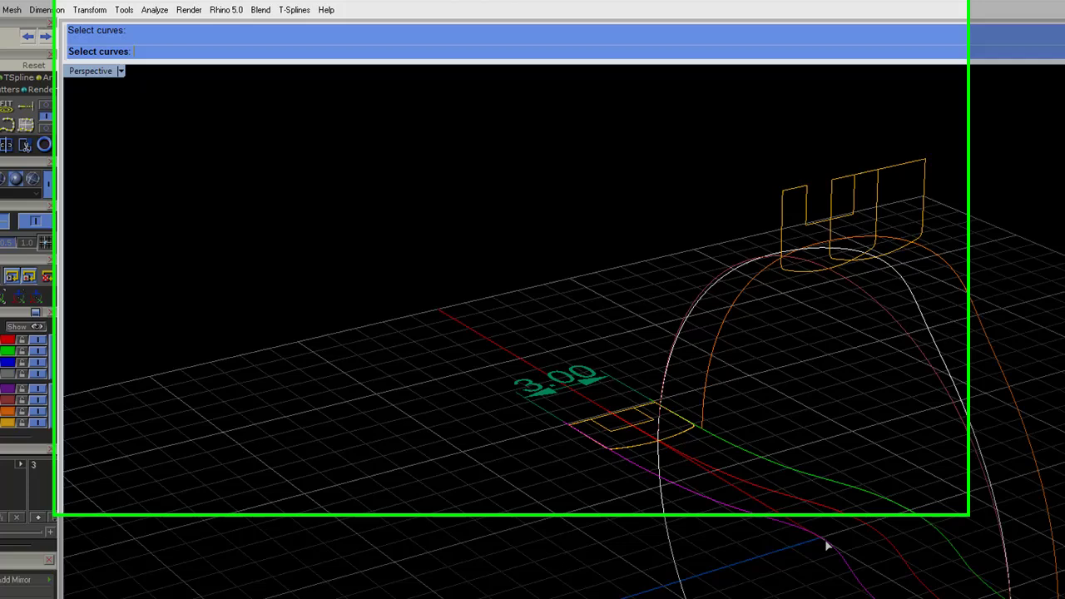
{"action": "left_click", "coordinate": [882, 312]}
{"action": "key", "text": "Return"}
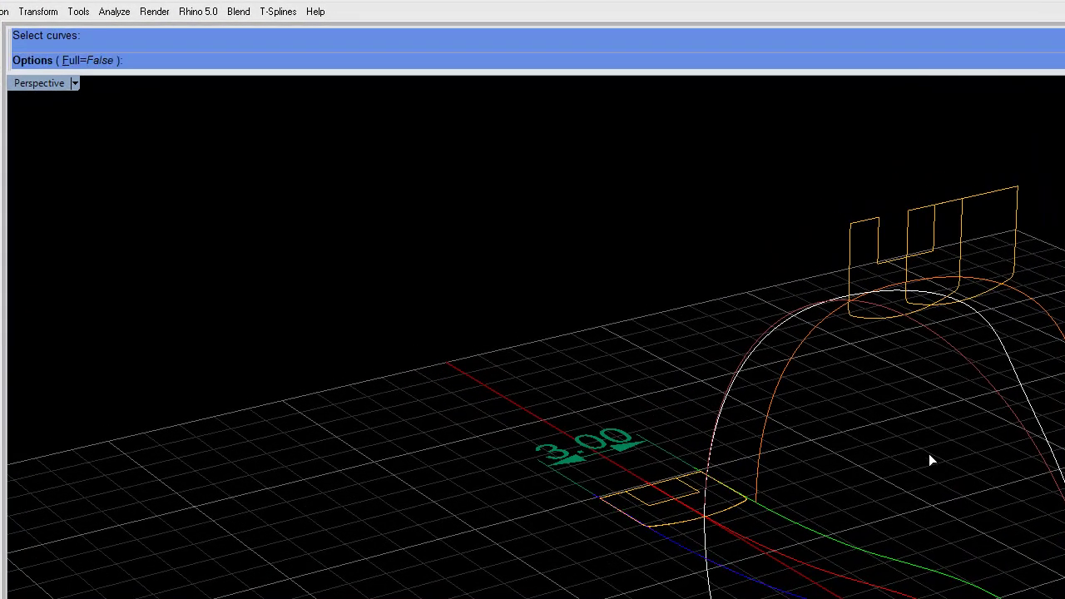
{"action": "key", "text": "Return"}
{"action": "right_click_drag", "start_coordinate": [927, 450], "coordinate": [973, 475]}
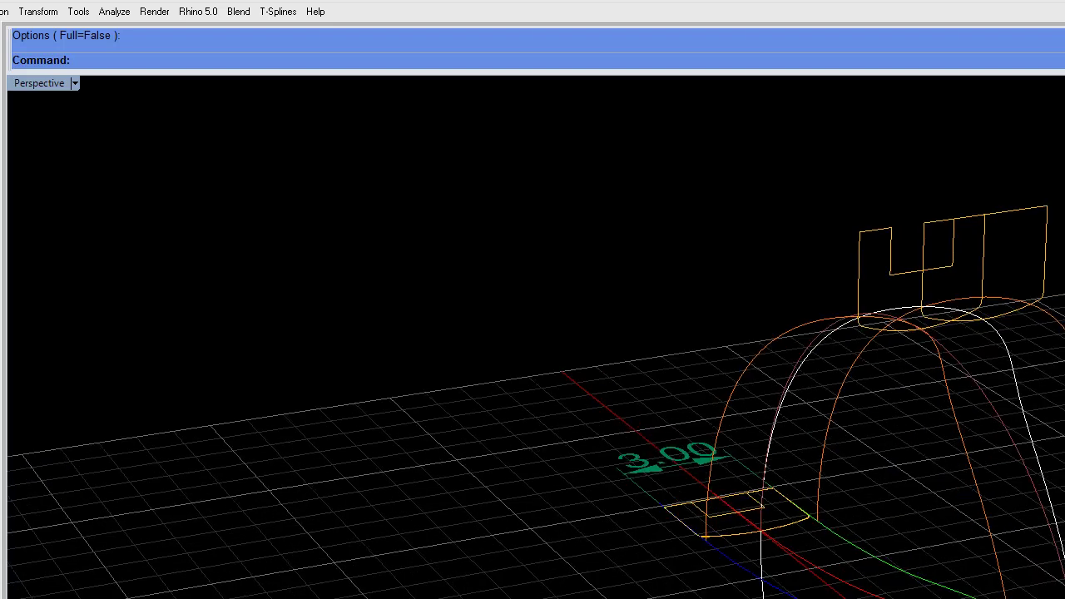
{"action": "right_click_drag", "start_coordinate": [954, 441], "coordinate": [967, 435]}
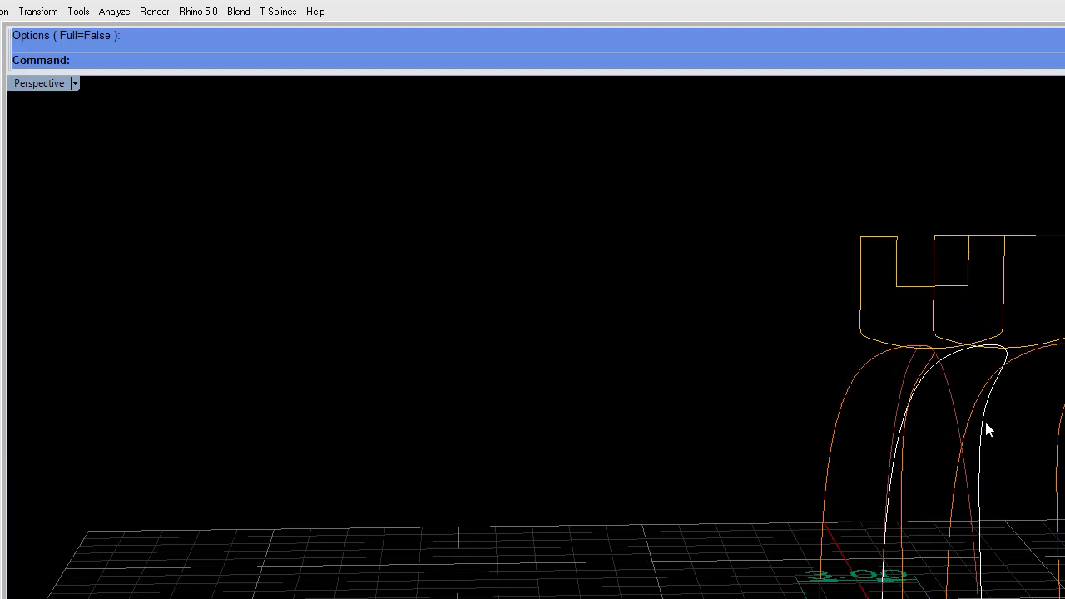
{"action": "right_click_drag", "start_coordinate": [1004, 386], "coordinate": [1053, 380]}
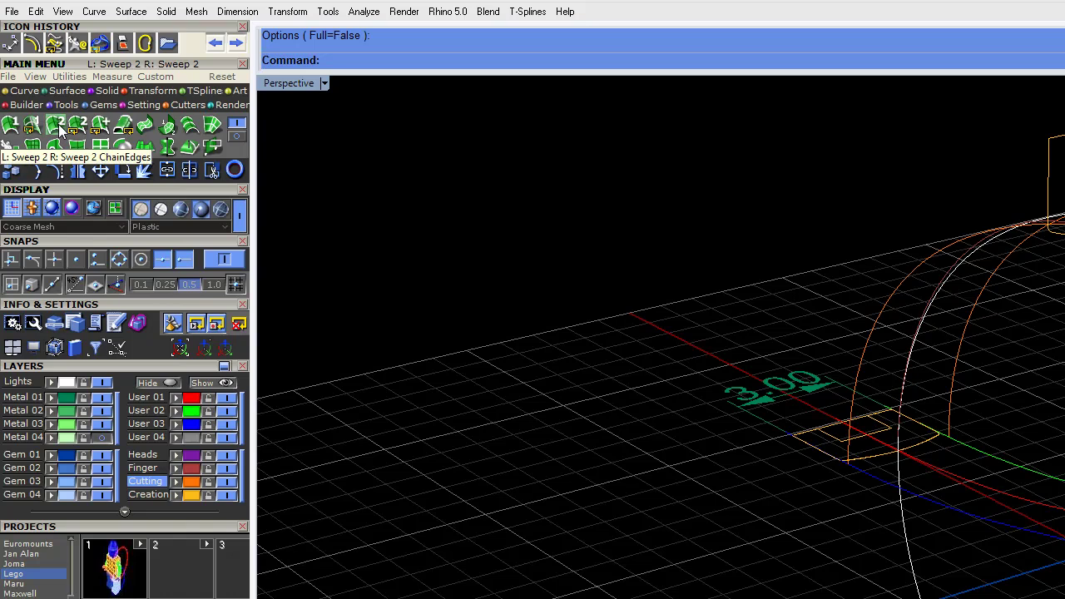
Start a two-rail sweep along the two orange curves, using the profiles at the band's two ends and the full-width profile at the top as cross sections.
{"action": "left_click", "coordinate": [57, 126]}
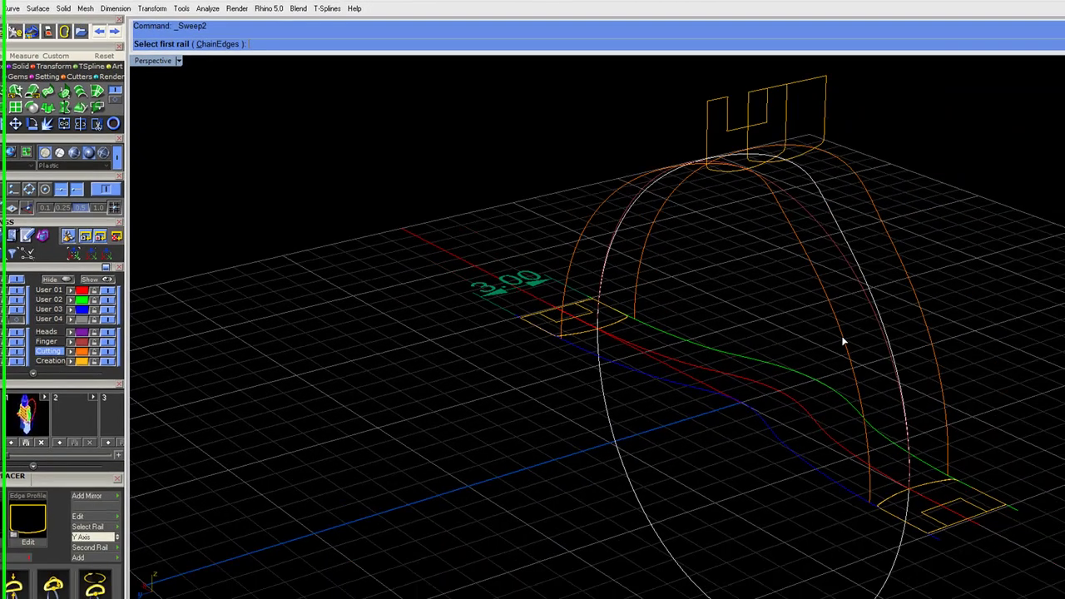
{"action": "left_click", "coordinate": [808, 331]}
{"action": "left_click", "coordinate": [892, 331]}
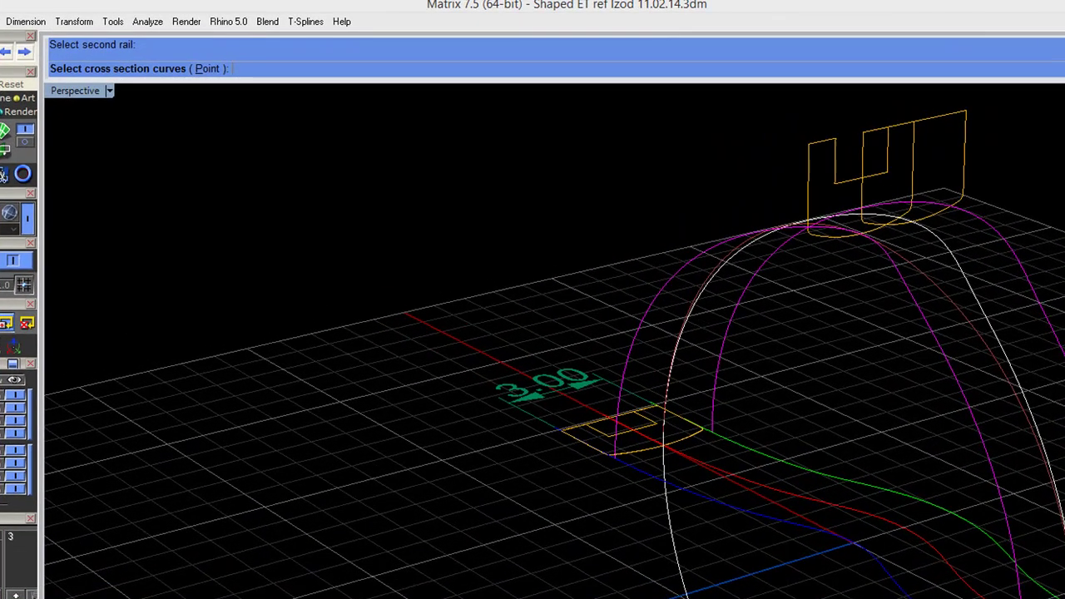
{"action": "left_click", "coordinate": [678, 441]}
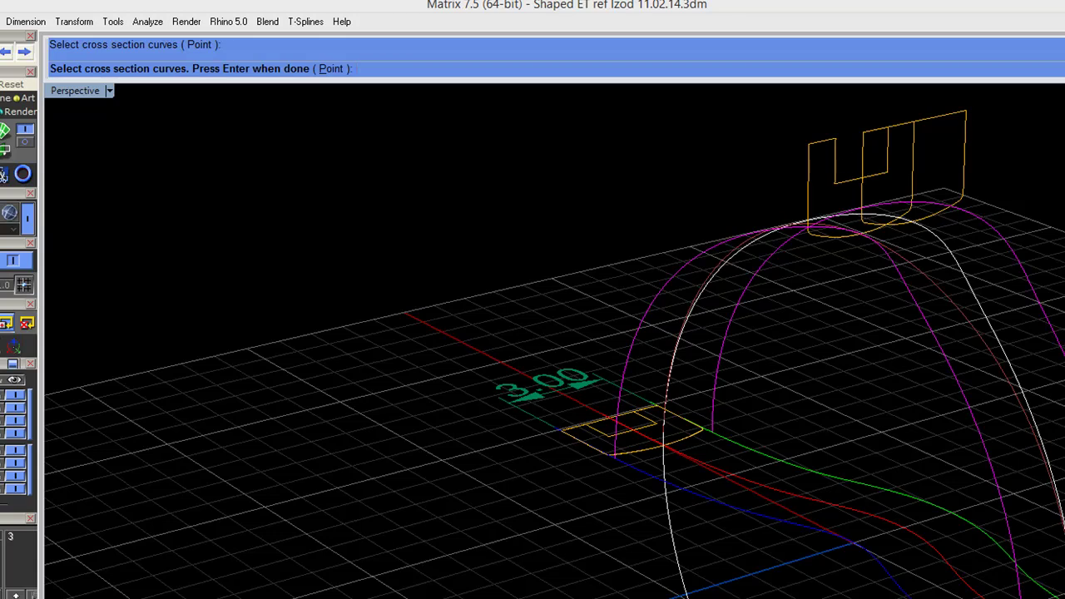
{"action": "key", "text": "Return"}
{"action": "left_click", "coordinate": [862, 158]}
{"action": "left_click", "coordinate": [943, 121]}
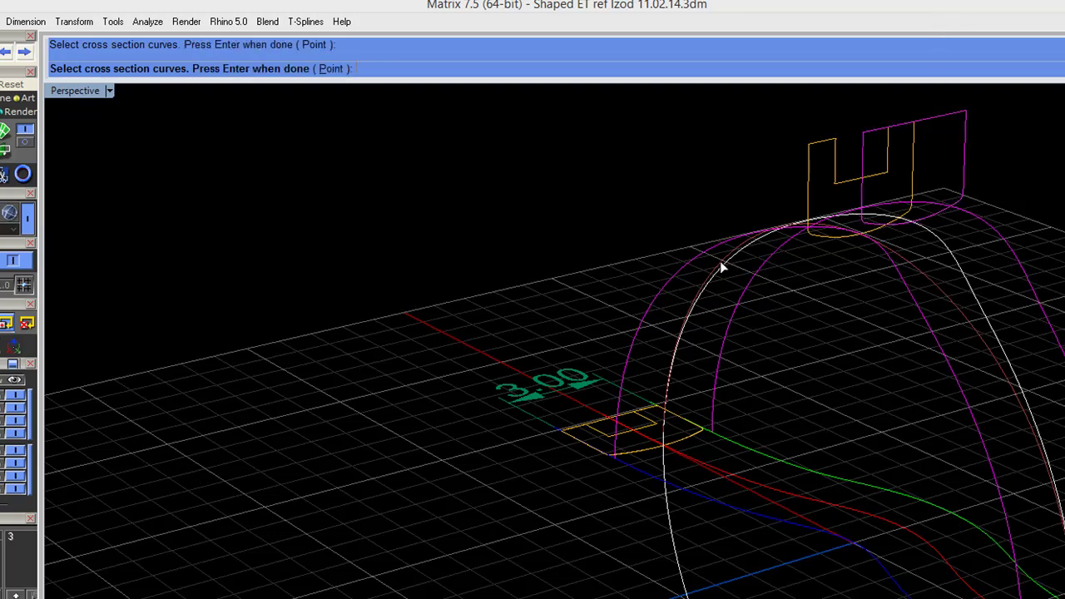
{"action": "left_click", "coordinate": [629, 418]}
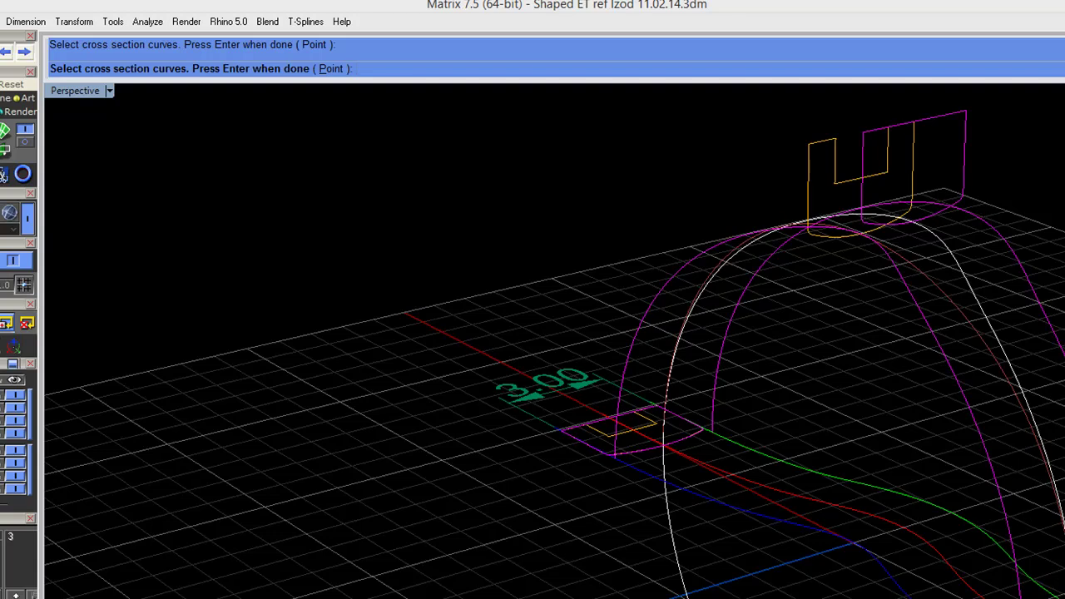
Accept the seam points and create the sweep with the cross sections set to Do not simplify and both rails to Position.
{"action": "key", "text": "Return"}
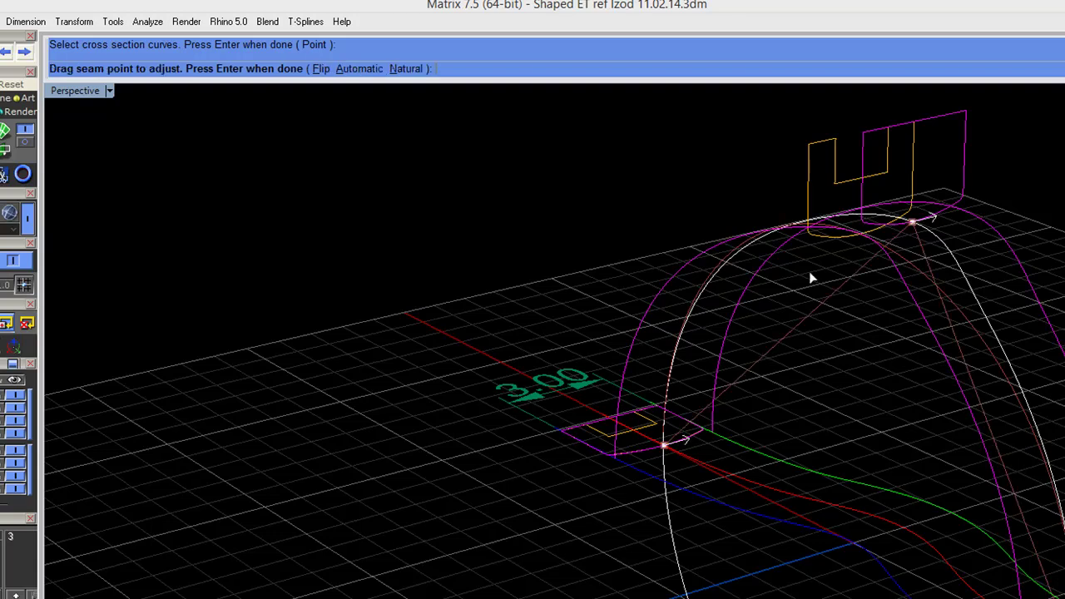
{"action": "key", "text": "Return"}
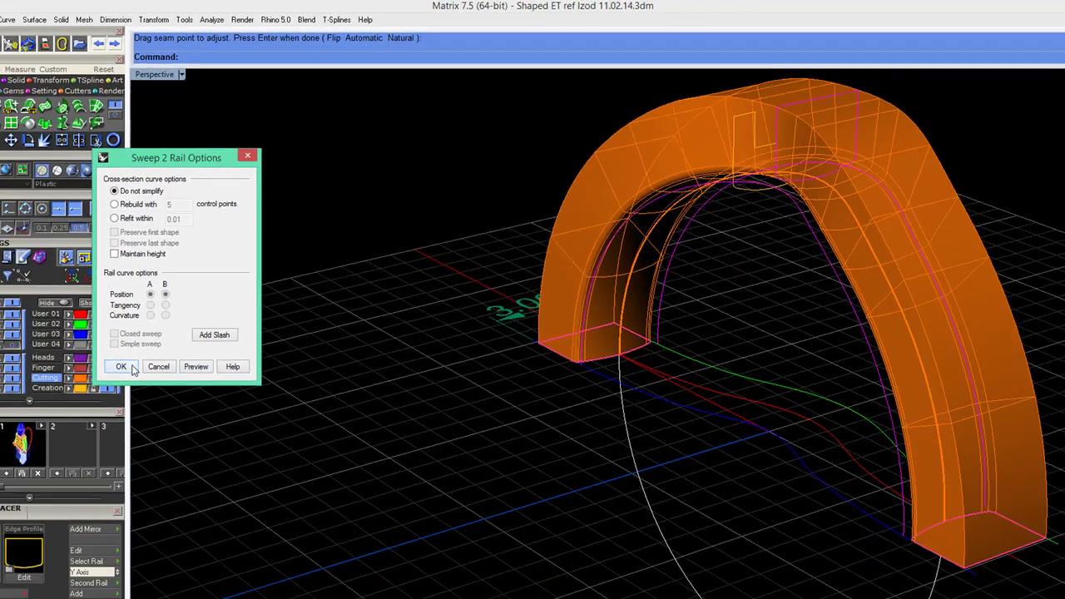
{"action": "right_click_drag", "start_coordinate": [832, 316], "coordinate": [780, 359]}
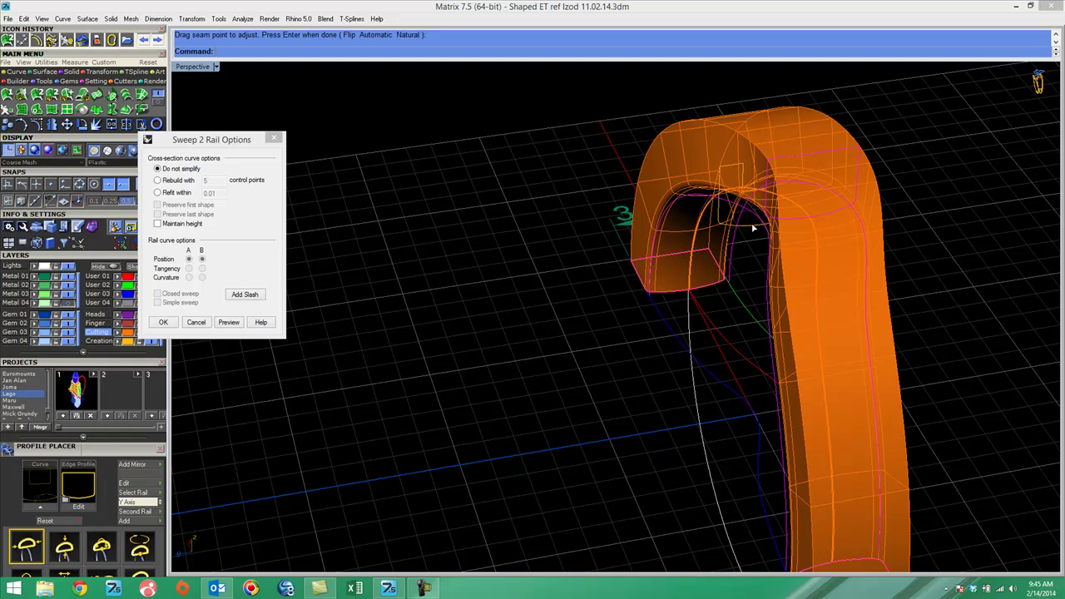
{"action": "right_click_drag", "start_coordinate": [767, 388], "coordinate": [908, 341]}
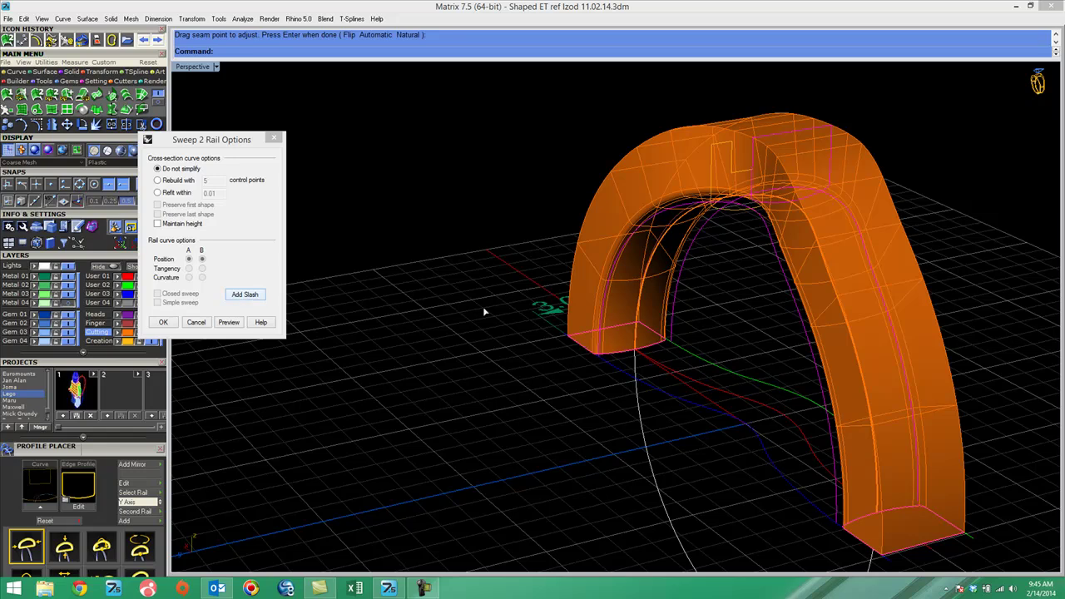
{"action": "mouse_move", "coordinate": [768, 356]}
{"action": "right_mouse_down"}
{"action": "mouse_move", "coordinate": [832, 373]}
{"action": "mouse_move", "coordinate": [761, 356]}
{"action": "right_mouse_up"}
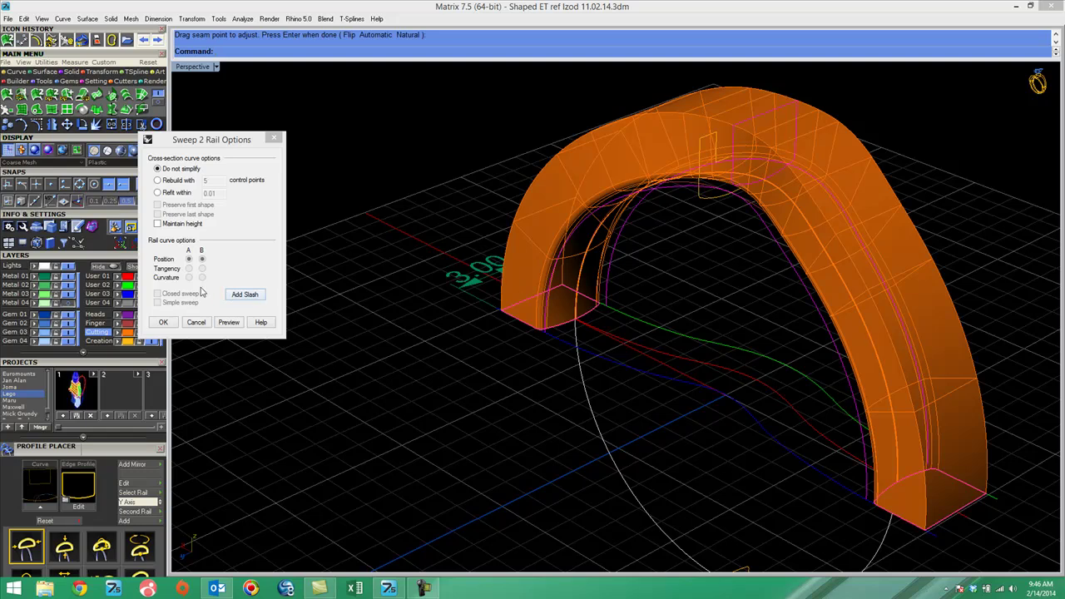
{"action": "left_click", "coordinate": [166, 324]}
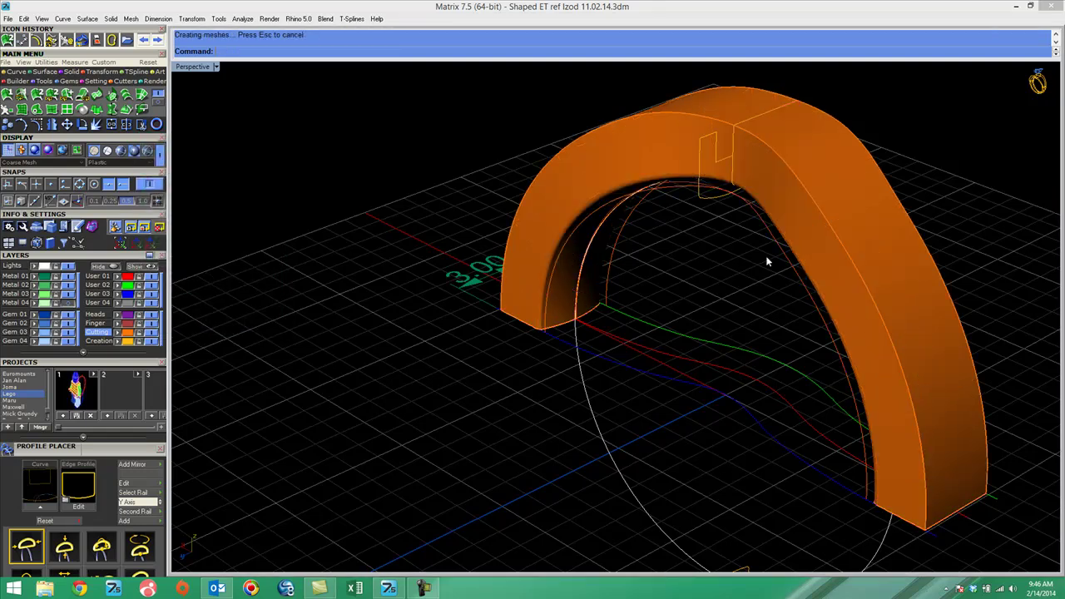
{"action": "right_click_drag", "start_coordinate": [874, 243], "coordinate": [622, 350]}
{"action": "right_click_drag", "start_coordinate": [738, 405], "coordinate": [781, 287]}
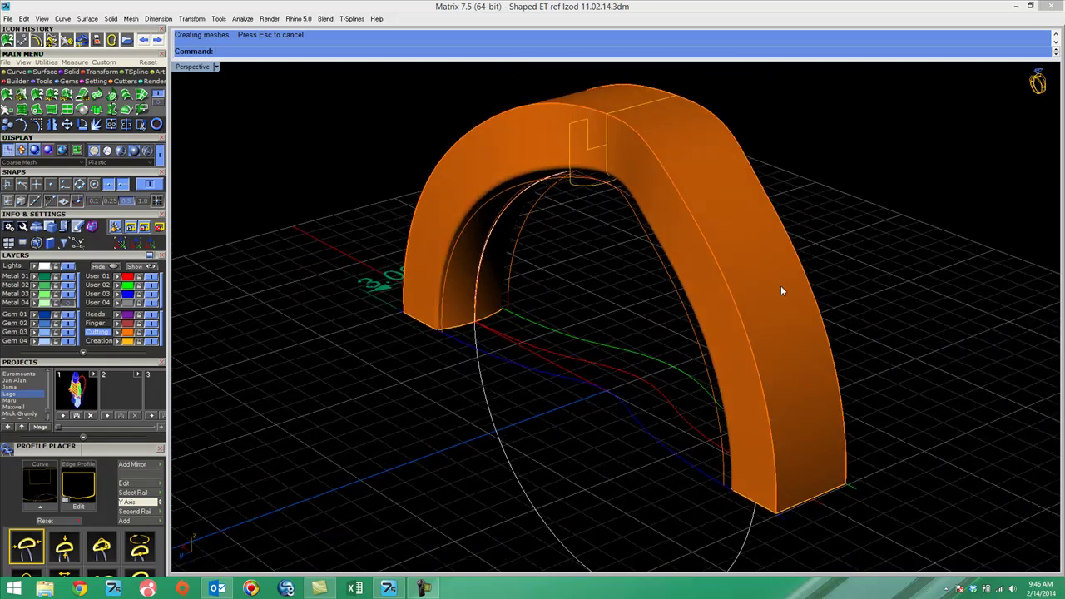
Move the swept band onto the Metal 01 layer and set the Perspective view's display mode to Shaded.
{"action": "left_click", "coordinate": [781, 288]}
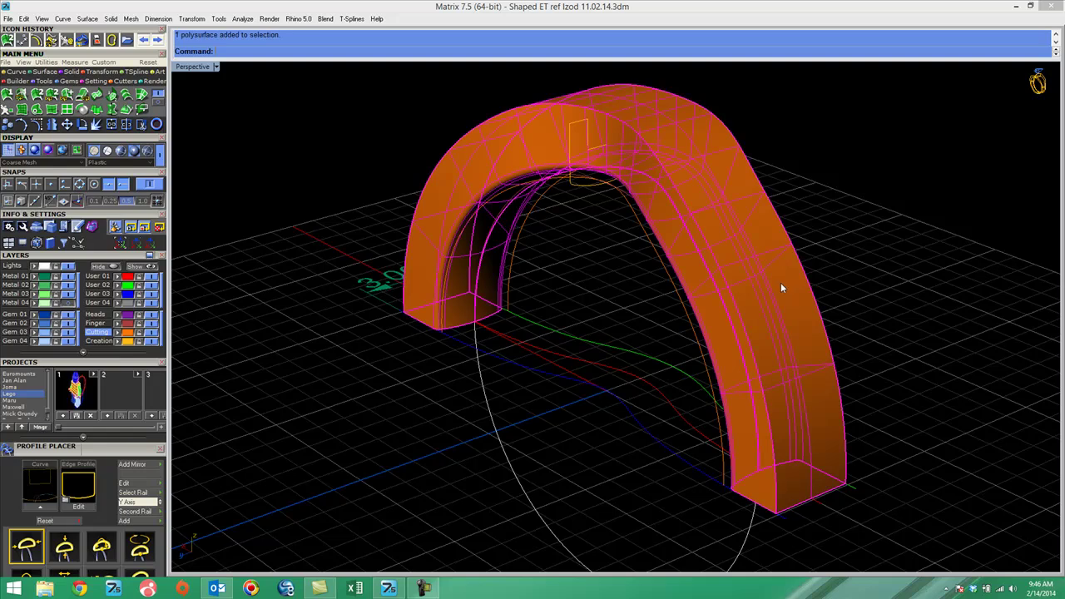
{"action": "left_click", "coordinate": [35, 279]}
{"action": "left_click", "coordinate": [652, 463]}
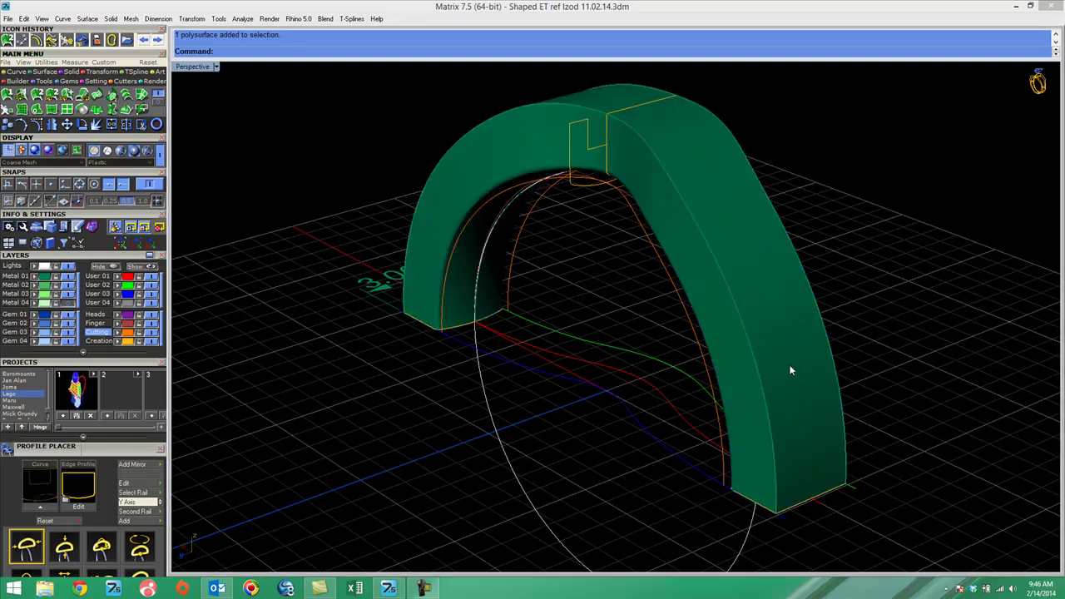
{"action": "left_click", "coordinate": [202, 70]}
{"action": "left_click", "coordinate": [254, 56]}
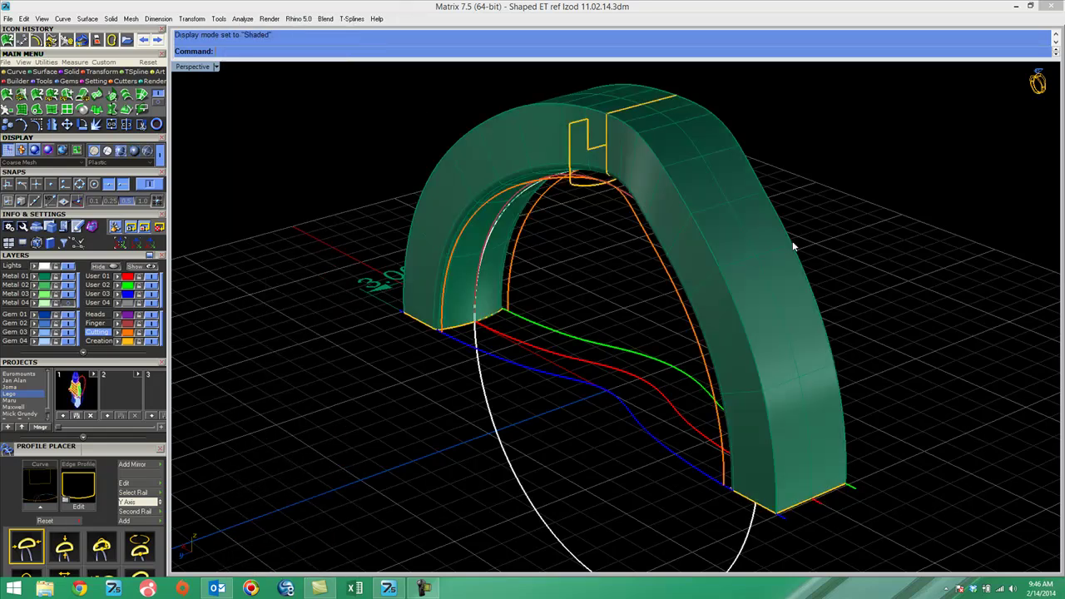
Make User 01 the current layer and extract a U-direction isocurve along the middle of the band's outer face.
{"action": "left_click", "coordinate": [98, 277]}
{"action": "left_click", "coordinate": [17, 72]}
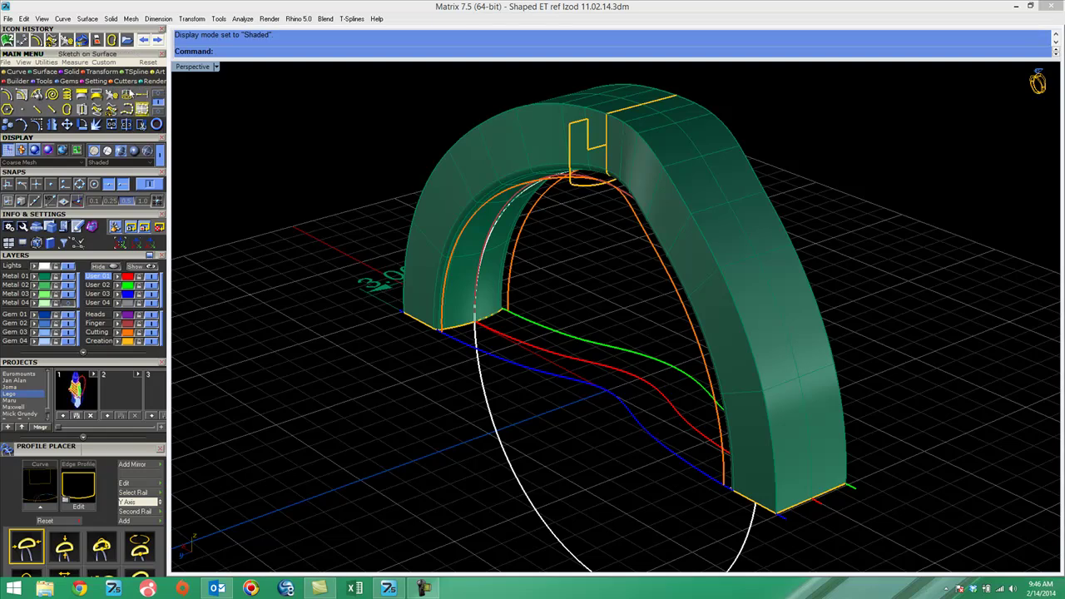
{"action": "left_click", "coordinate": [159, 96]}
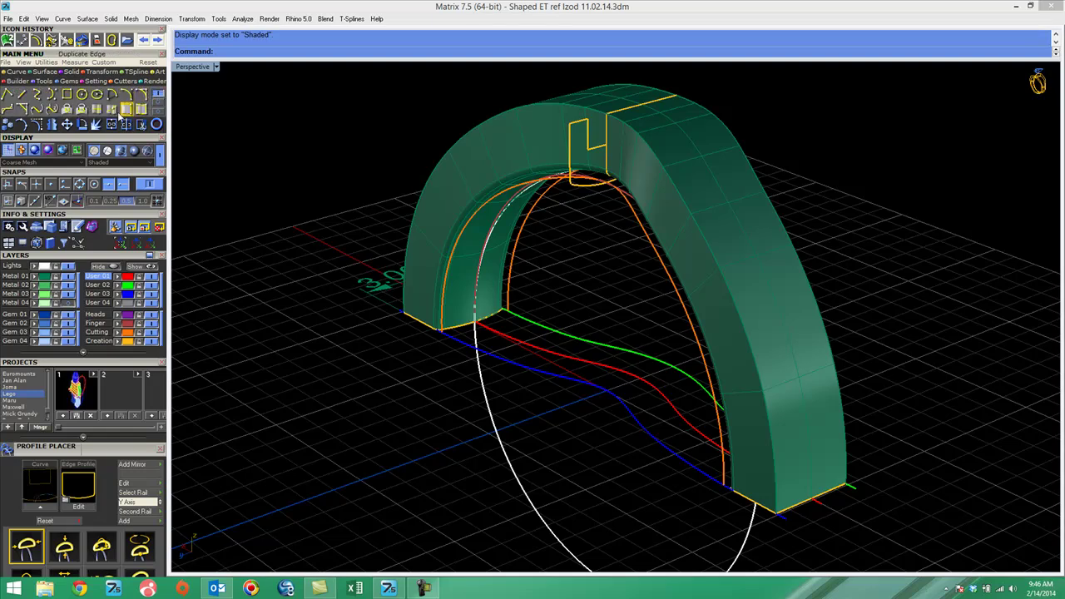
{"action": "left_click", "coordinate": [97, 110]}
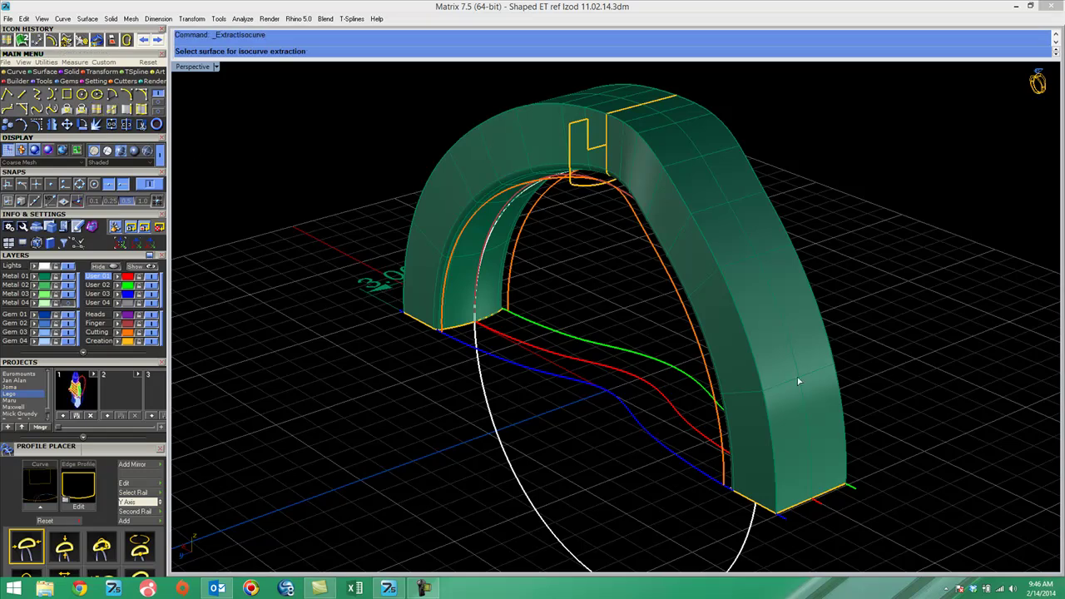
{"action": "left_click", "coordinate": [779, 350]}
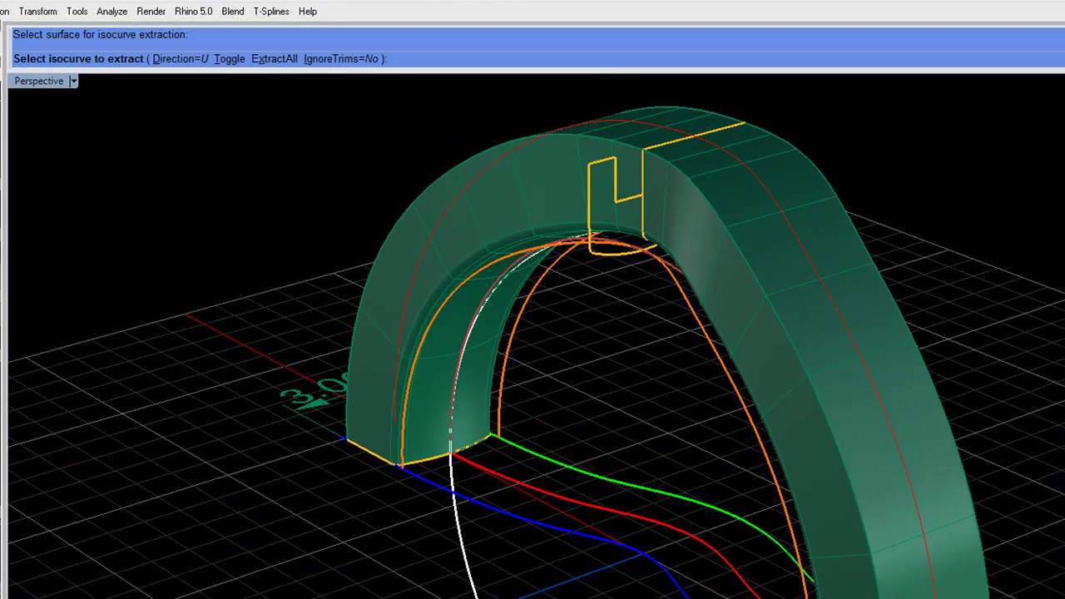
{"action": "left_click", "coordinate": [811, 491]}
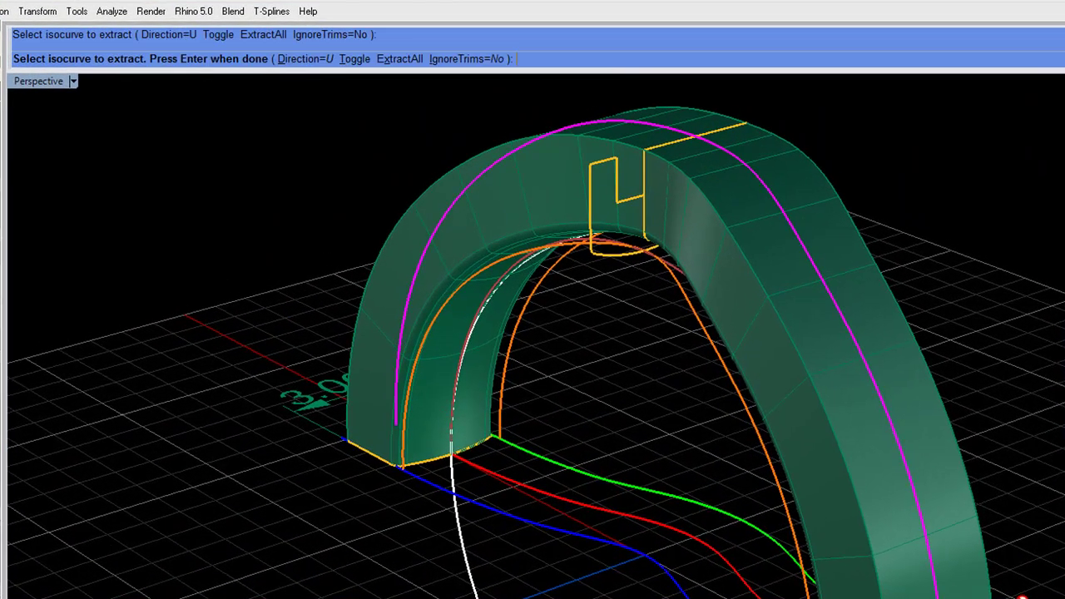
{"action": "key", "text": "Return"}
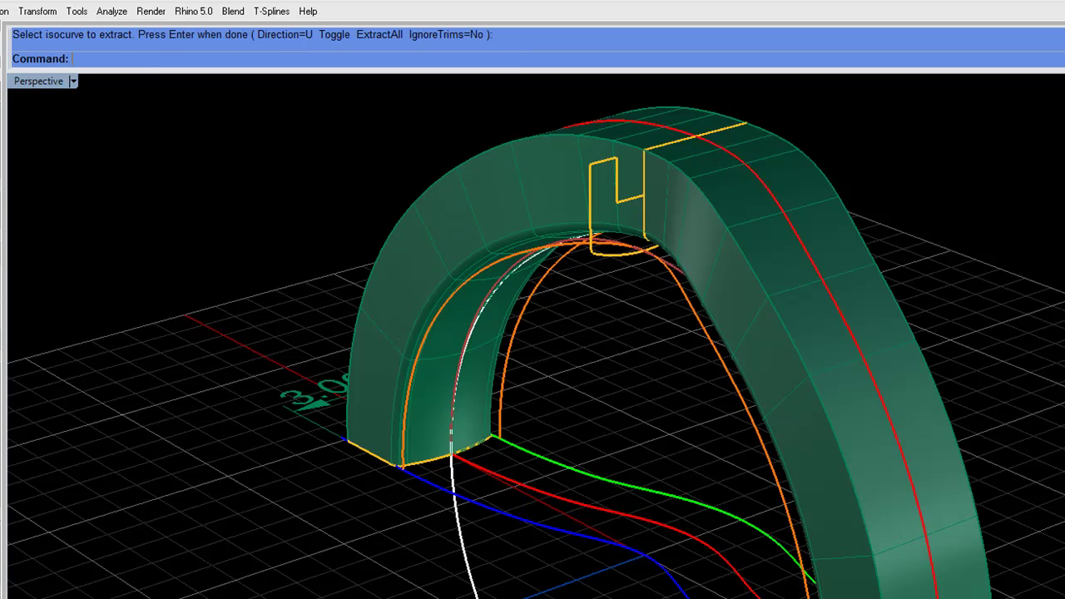
Lay round gems along the extracted red centre curve with Gem on Curve.
{"action": "left_click", "coordinate": [921, 517]}
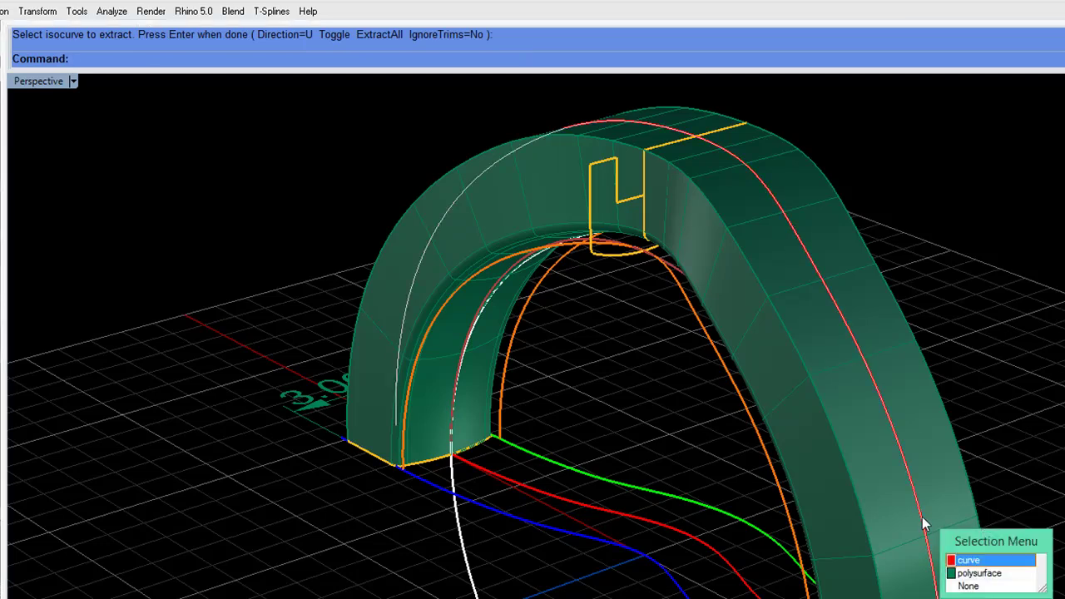
{"action": "right_click", "coordinate": [899, 489]}
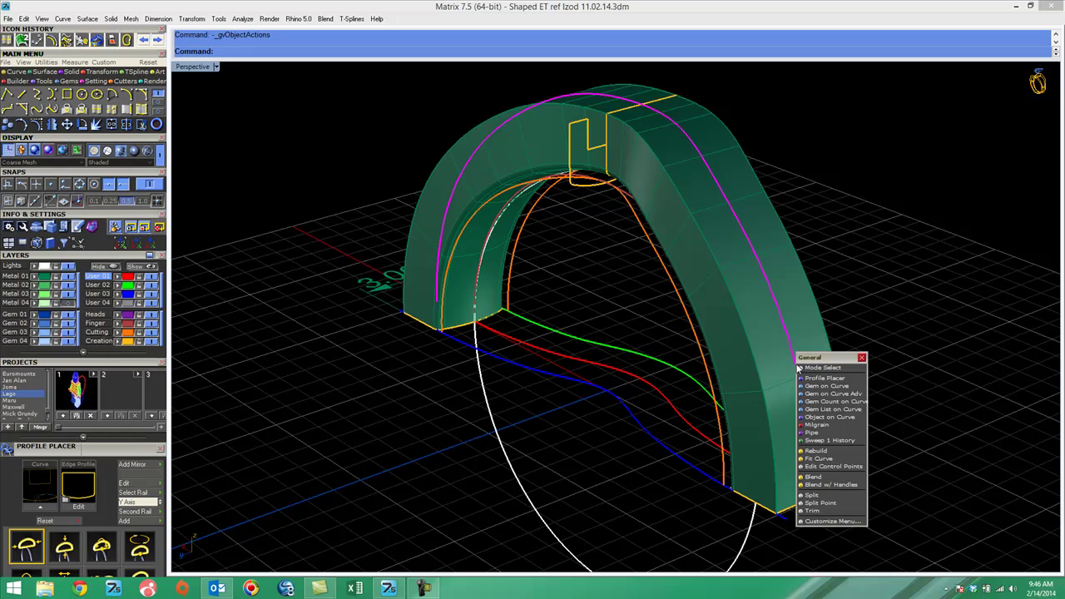
{"action": "left_click", "coordinate": [825, 387]}
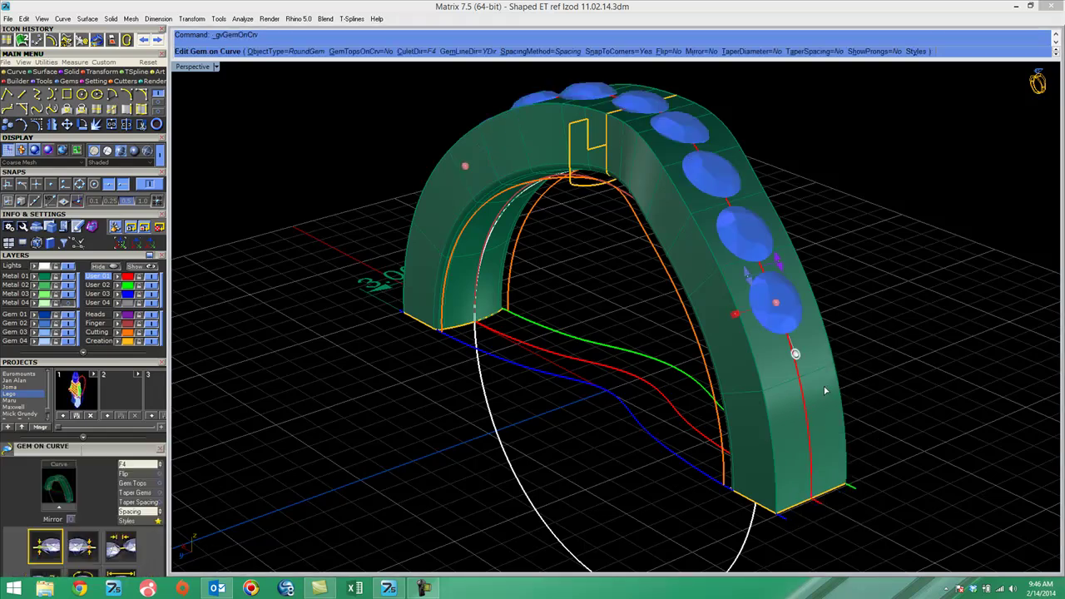
Set the gems' culet direction to Object, using the band's outer surface as the direction reference.
{"action": "right_click_drag", "start_coordinate": [791, 292], "coordinate": [698, 236]}
{"action": "right_click_drag", "start_coordinate": [781, 240], "coordinate": [783, 250], "text": "shift"}
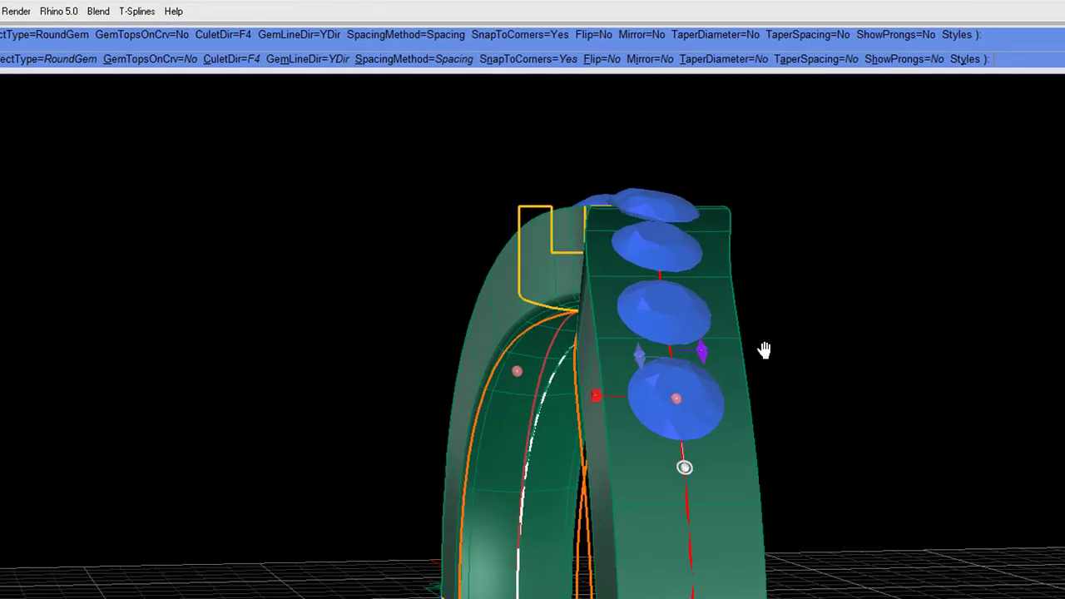
{"action": "right_click_drag", "start_coordinate": [764, 350], "coordinate": [775, 482], "text": "shift"}
{"action": "scroll", "coordinate": [649, 326], "scroll_direction": "up", "scroll_amount": 12}
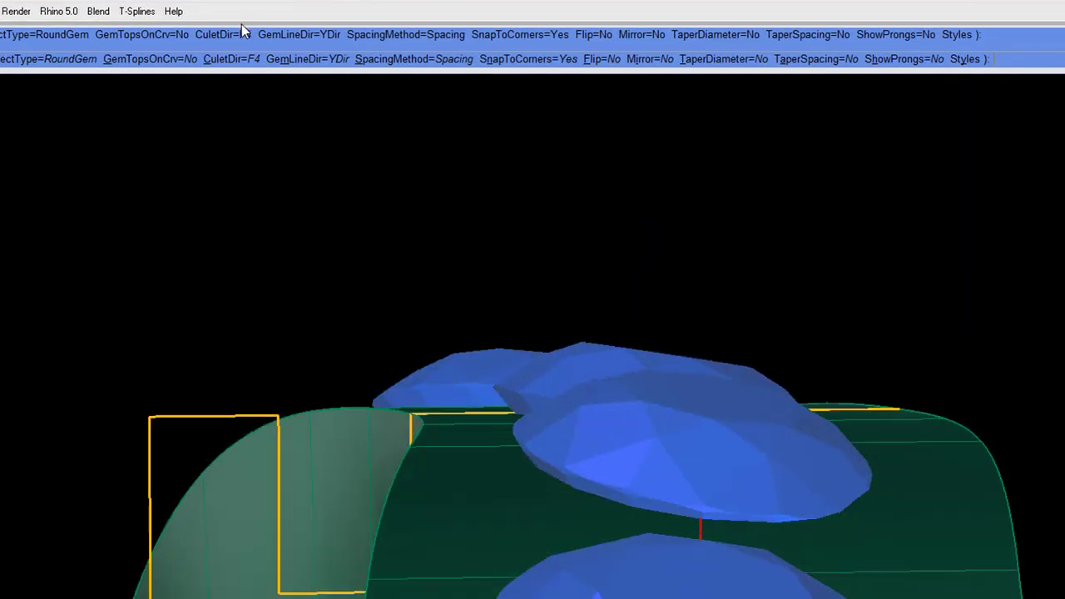
{"action": "left_click", "coordinate": [233, 60]}
{"action": "left_click", "coordinate": [29, 60]}
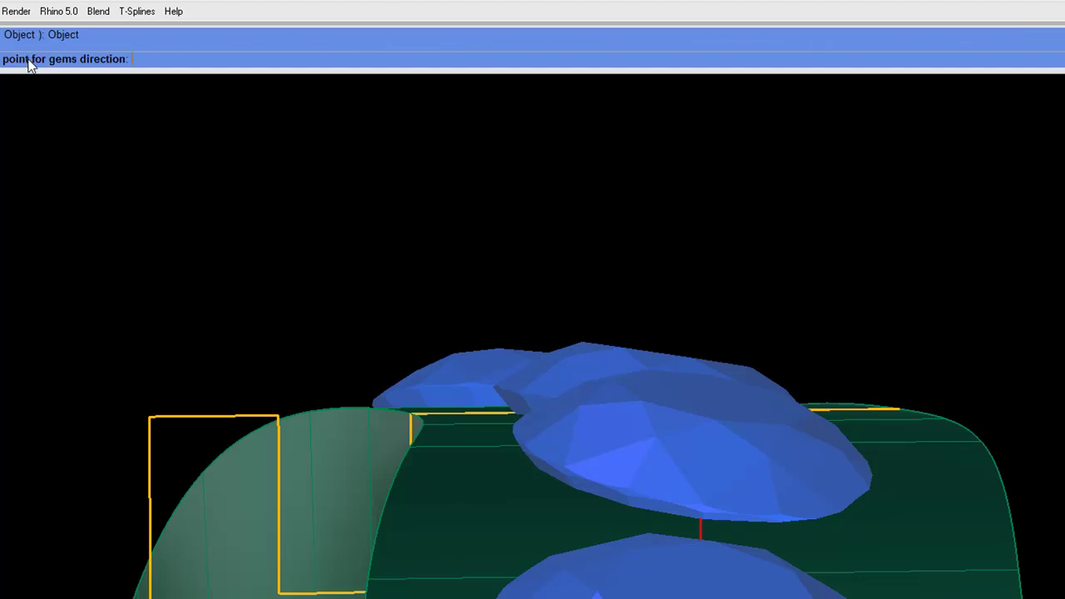
{"action": "left_click", "coordinate": [958, 540]}
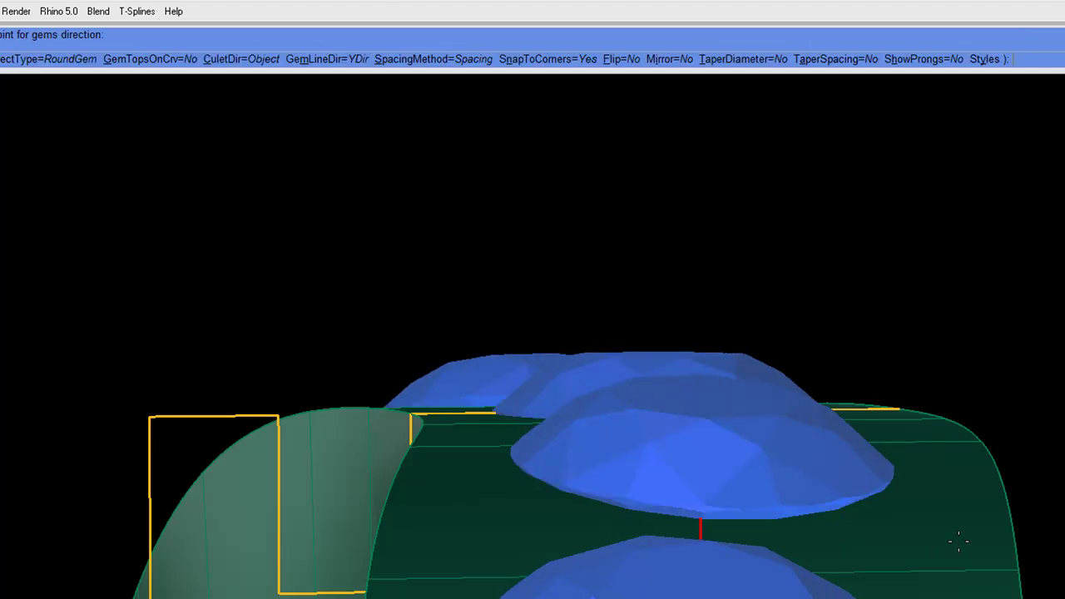
Reduce the gems' start size slightly and set the spacing between them to 0.00 mm.
{"action": "scroll", "coordinate": [913, 489], "scroll_direction": "down", "scroll_amount": 5}
{"action": "right_click_drag", "start_coordinate": [911, 589], "coordinate": [773, 299], "text": "shift"}
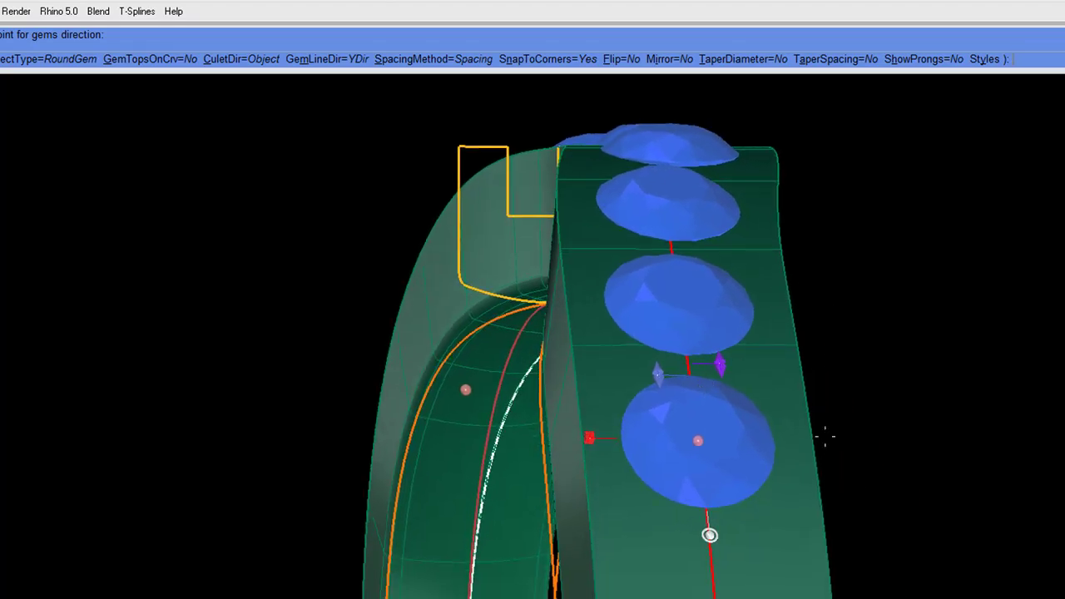
{"action": "right_click_drag", "start_coordinate": [860, 458], "coordinate": [792, 383], "text": "shift"}
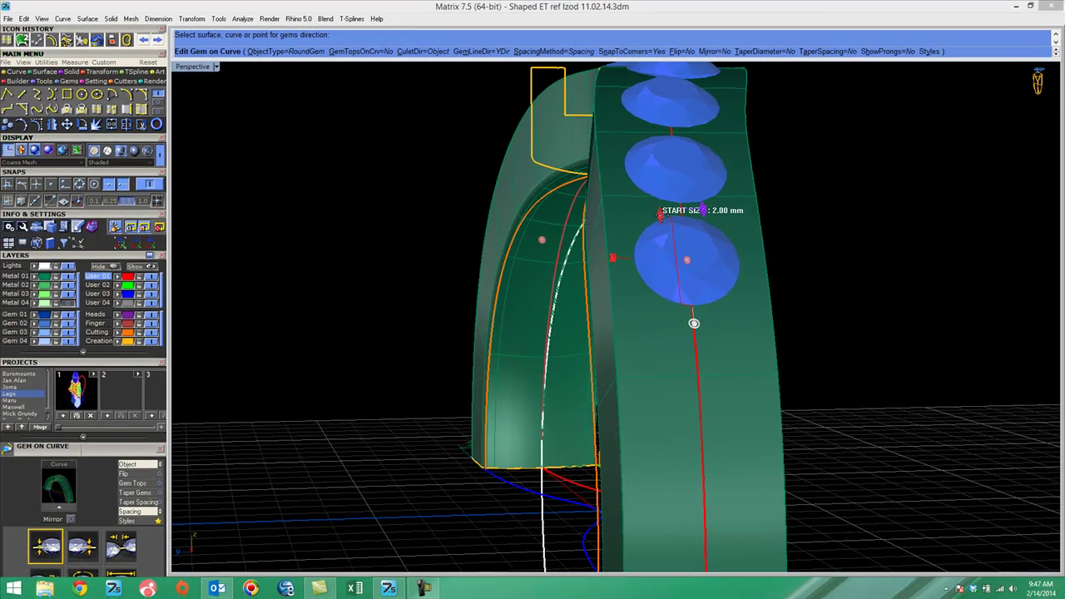
{"action": "left_click", "coordinate": [120, 572]}
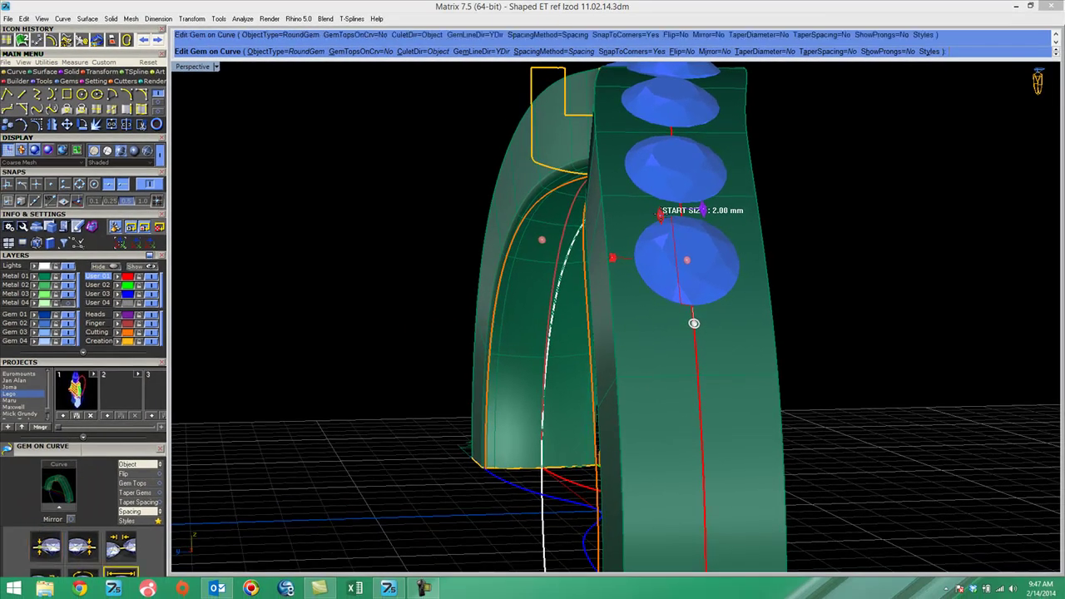
{"action": "left_click_drag", "start_coordinate": [659, 215], "coordinate": [705, 221]}
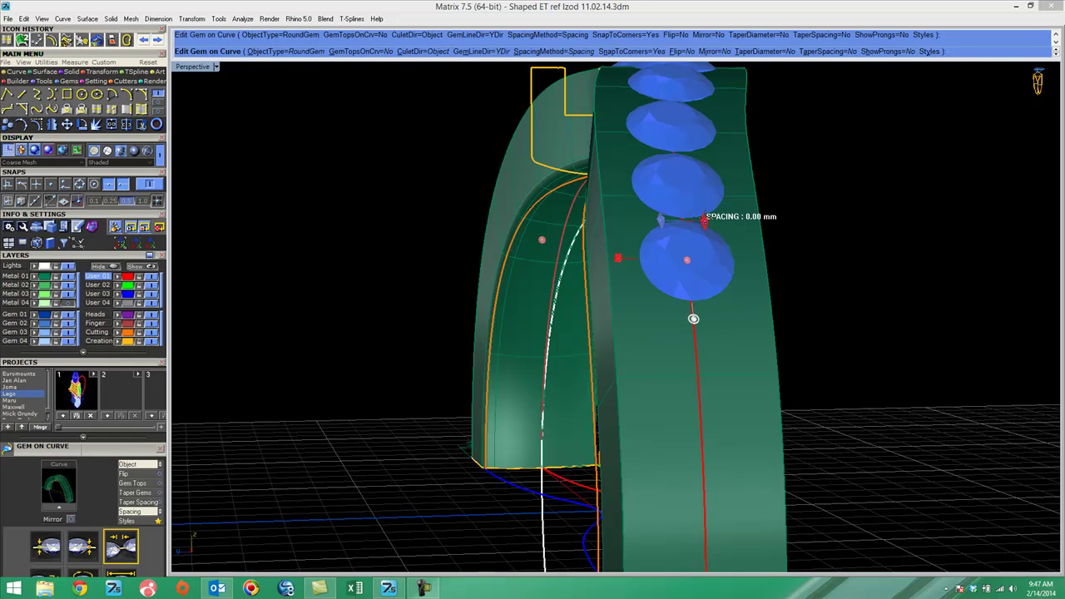
Mirror the gem layout about the top centre and extend the row down to the lower end of the band.
{"action": "right_click_drag", "start_coordinate": [761, 255], "coordinate": [789, 242]}
{"action": "right_click_drag", "start_coordinate": [815, 305], "coordinate": [834, 395], "text": "shift"}
{"action": "right_click_drag", "start_coordinate": [374, 241], "coordinate": [638, 362]}
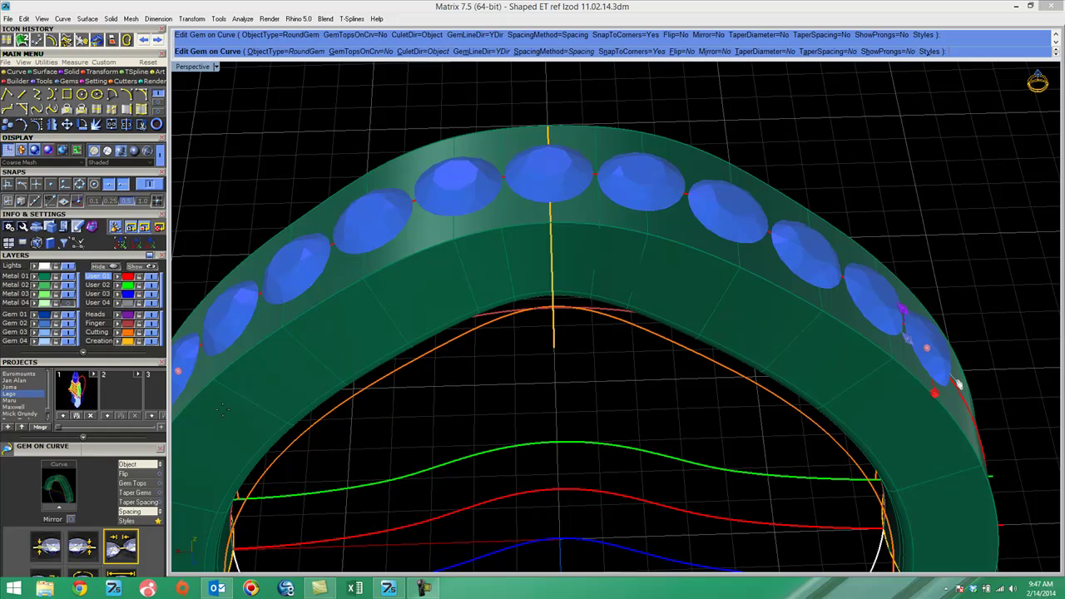
{"action": "left_click", "coordinate": [71, 519]}
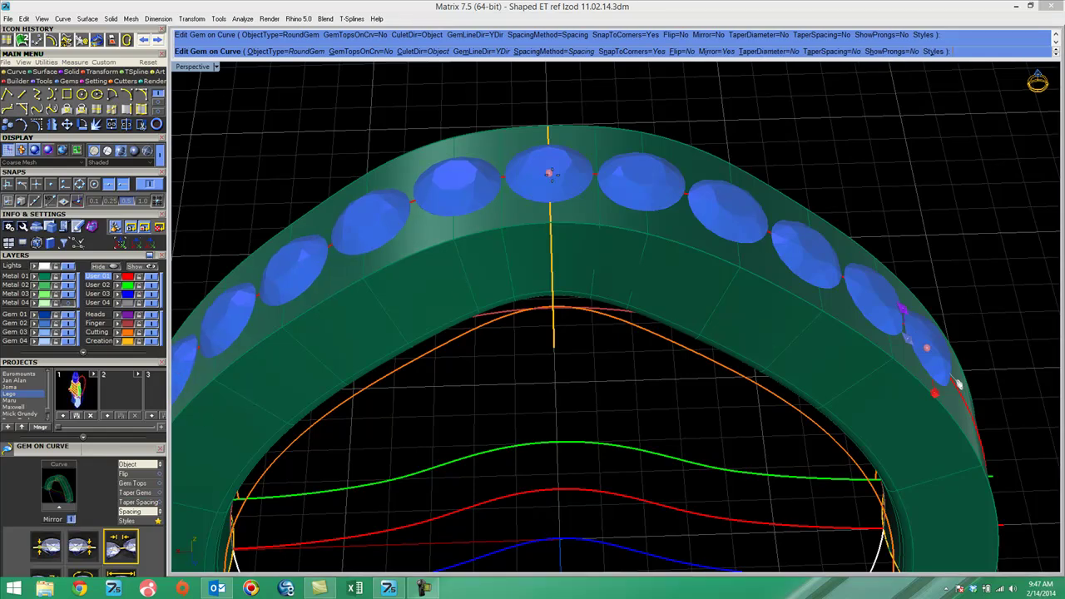
{"action": "right_click_drag", "start_coordinate": [549, 179], "coordinate": [768, 416]}
{"action": "mouse_move", "coordinate": [765, 417]}
{"action": "left_click_drag", "start_coordinate": [765, 418], "coordinate": [774, 538]}
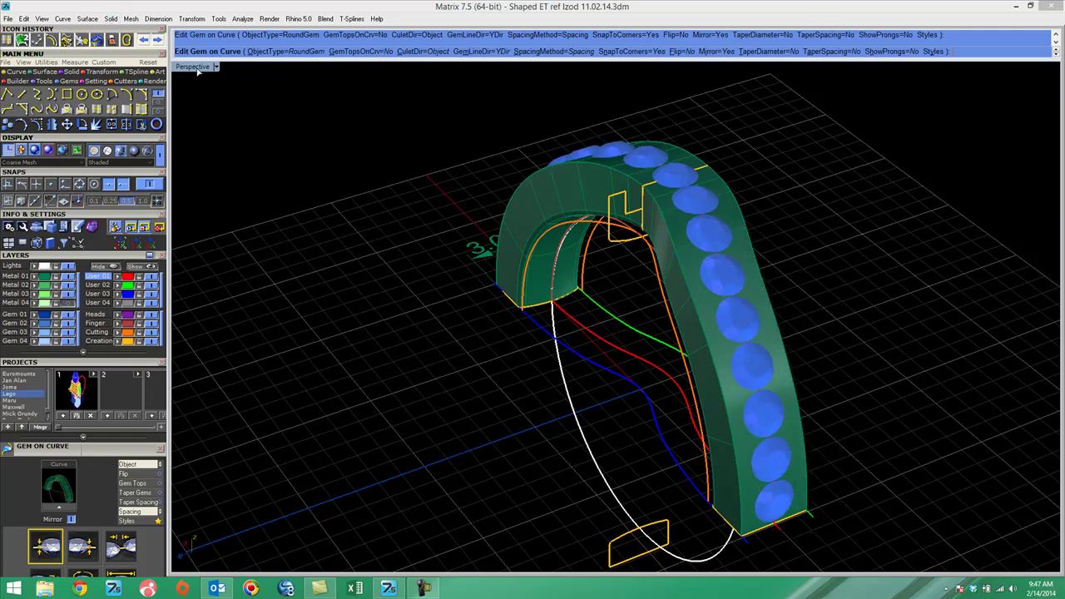
Align the middle gem's position handle with the band's top centre axis in the top view, checking it in wireframe.
{"action": "double_click", "coordinate": [197, 67]}
{"action": "double_click", "coordinate": [203, 67]}
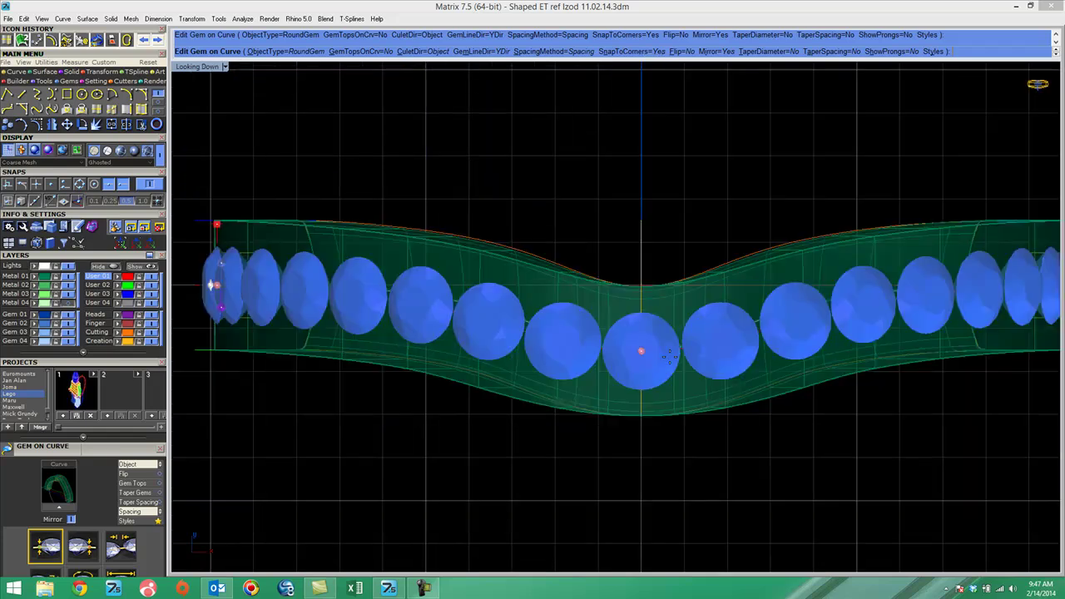
{"action": "scroll", "coordinate": [670, 356], "scroll_direction": "up", "scroll_amount": 5}
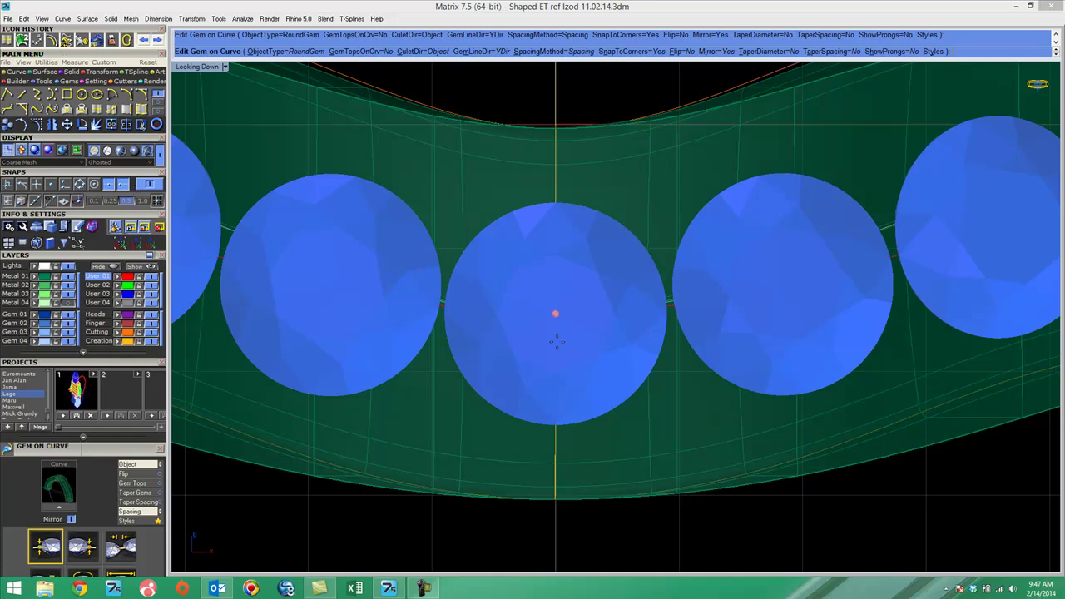
{"action": "mouse_move", "coordinate": [554, 313]}
{"action": "mouse_move", "coordinate": [555, 313]}
{"action": "left_mouse_down"}
{"action": "mouse_move", "coordinate": [539, 311]}
{"action": "mouse_move", "coordinate": [577, 312]}
{"action": "mouse_move", "coordinate": [549, 311]}
{"action": "mouse_move", "coordinate": [569, 314]}
{"action": "mouse_move", "coordinate": [557, 315]}
{"action": "left_mouse_up"}
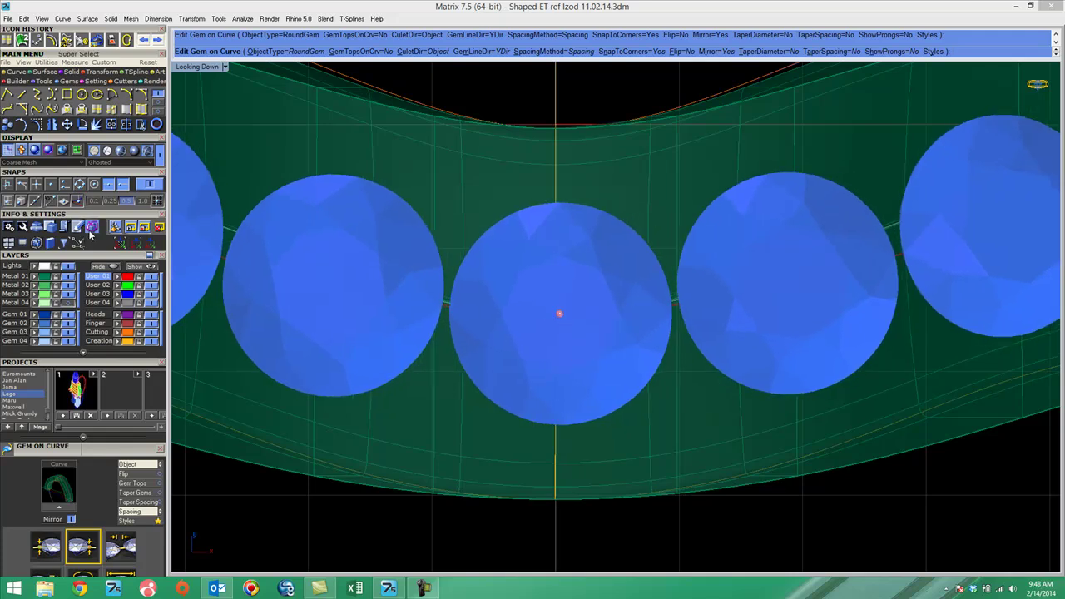
{"action": "left_click", "coordinate": [34, 150]}
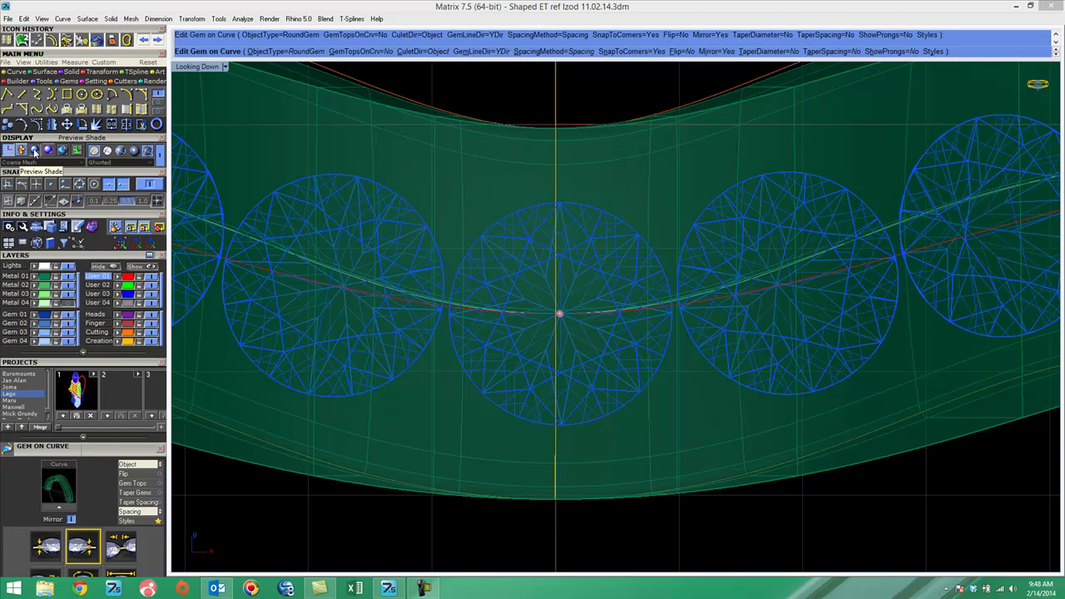
{"action": "left_click_drag", "start_coordinate": [559, 315], "coordinate": [554, 314]}
{"action": "scroll", "coordinate": [554, 200], "scroll_direction": "up", "scroll_amount": 5}
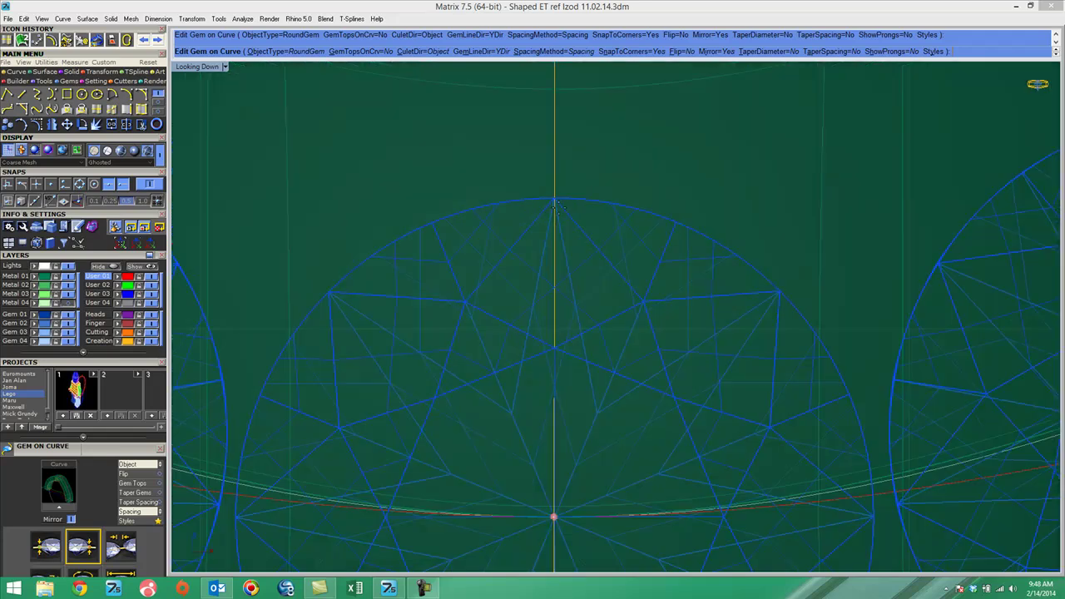
{"action": "scroll", "coordinate": [545, 168], "scroll_direction": "down", "scroll_amount": 6}
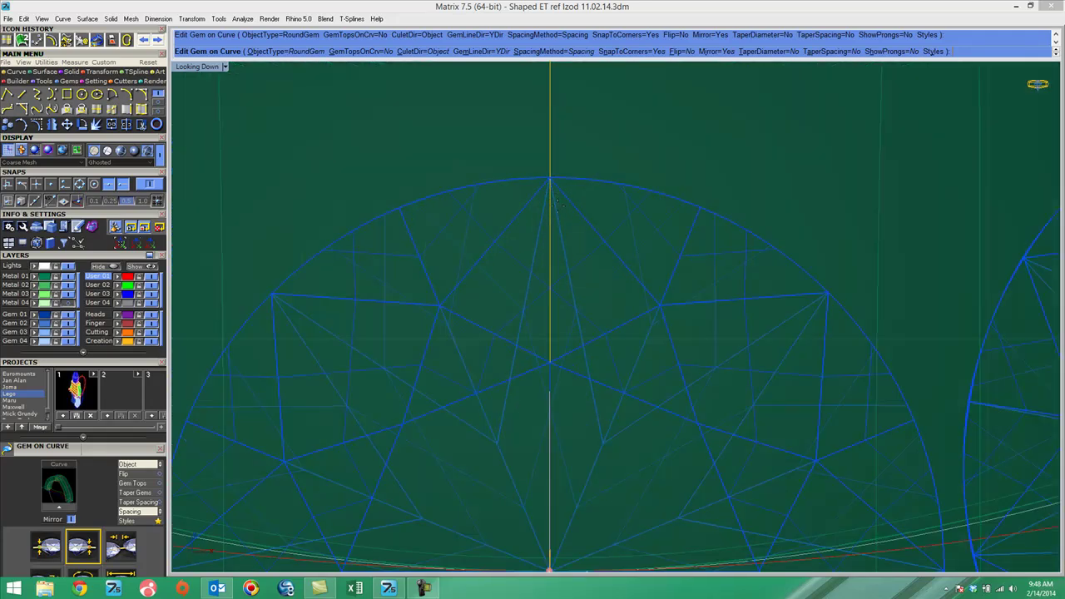
{"action": "scroll", "coordinate": [561, 287], "scroll_direction": "down", "scroll_amount": 3}
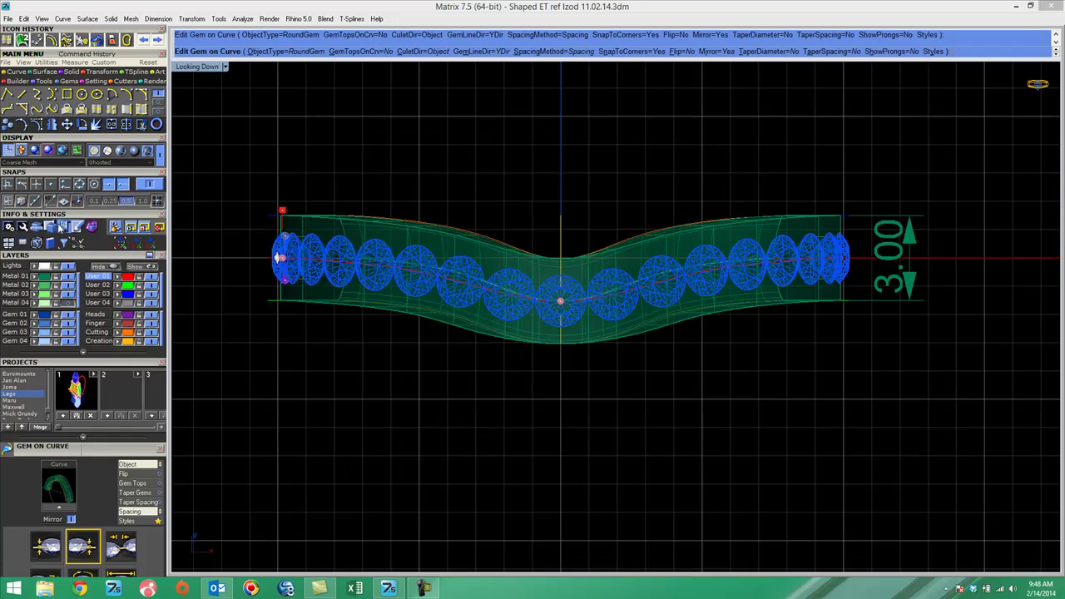
{"action": "left_click", "coordinate": [35, 150]}
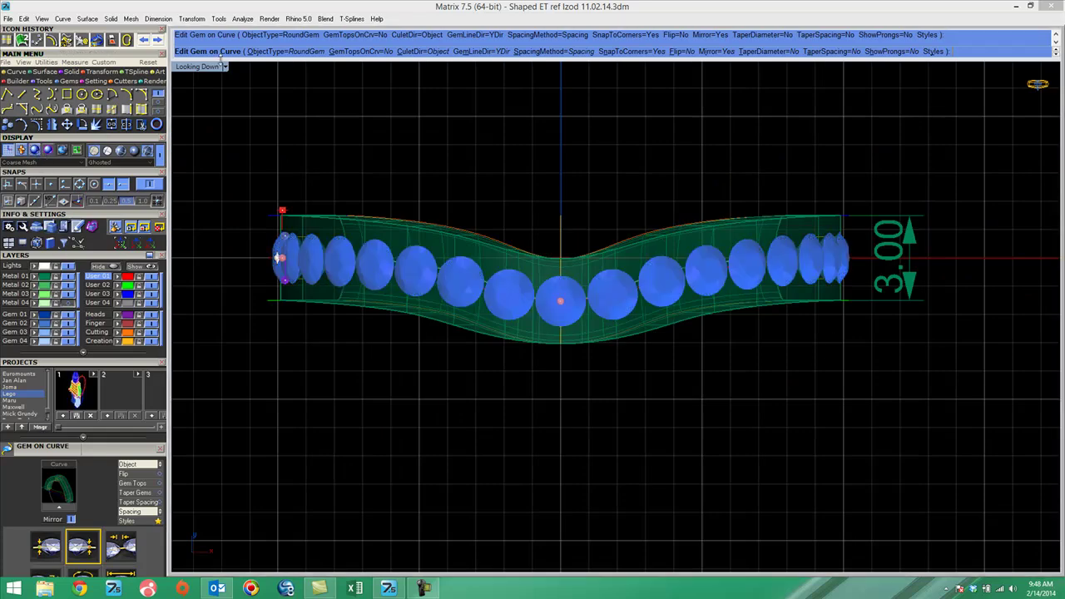
Move the gem row's start position on the curve to 2.89 so the lowest gem meets the band's lower edge.
{"action": "double_click", "coordinate": [191, 68]}
{"action": "right_click_drag", "start_coordinate": [865, 250], "coordinate": [893, 269]}
{"action": "scroll", "coordinate": [876, 275], "scroll_direction": "up", "scroll_amount": 10}
{"action": "left_click_drag", "start_coordinate": [853, 147], "coordinate": [852, 159]}
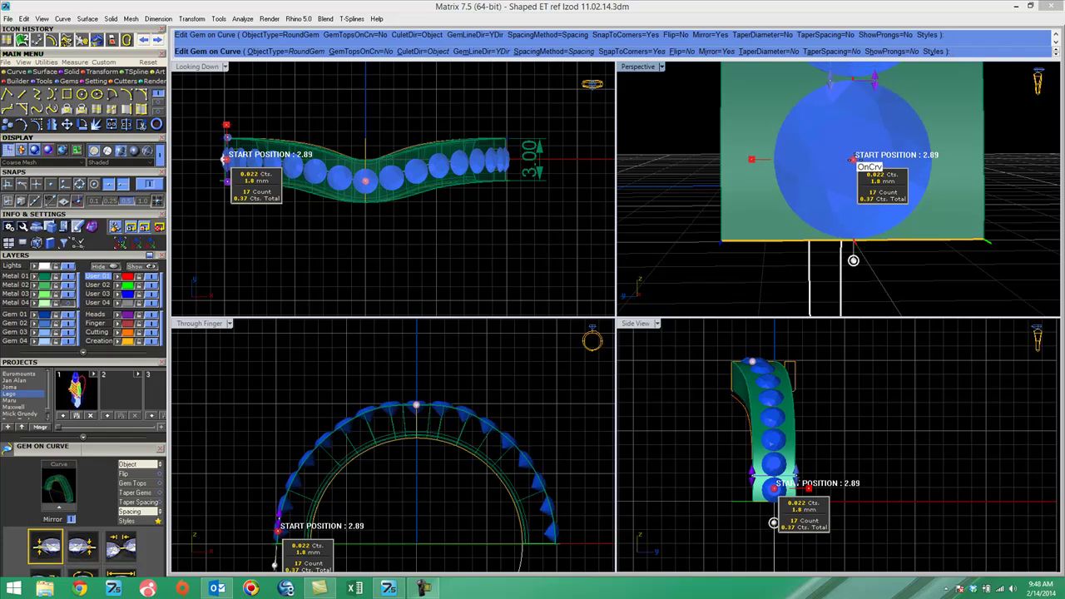
Try a 0.10 mm spacing between the gems, and restore the tighter spacing.
{"action": "right_click_drag", "start_coordinate": [821, 150], "coordinate": [826, 156]}
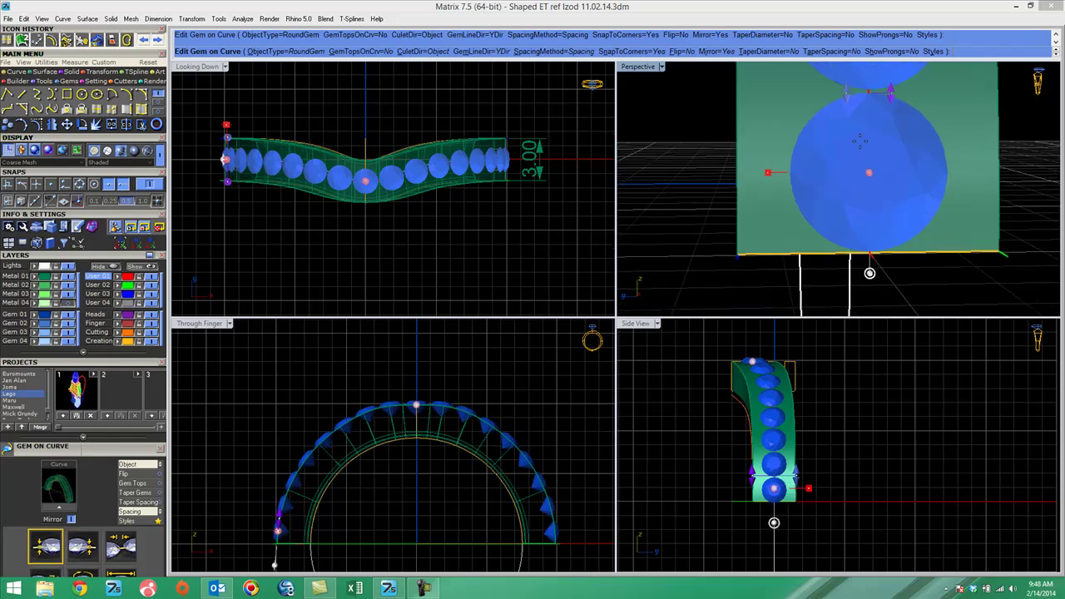
{"action": "mouse_move", "coordinate": [890, 92]}
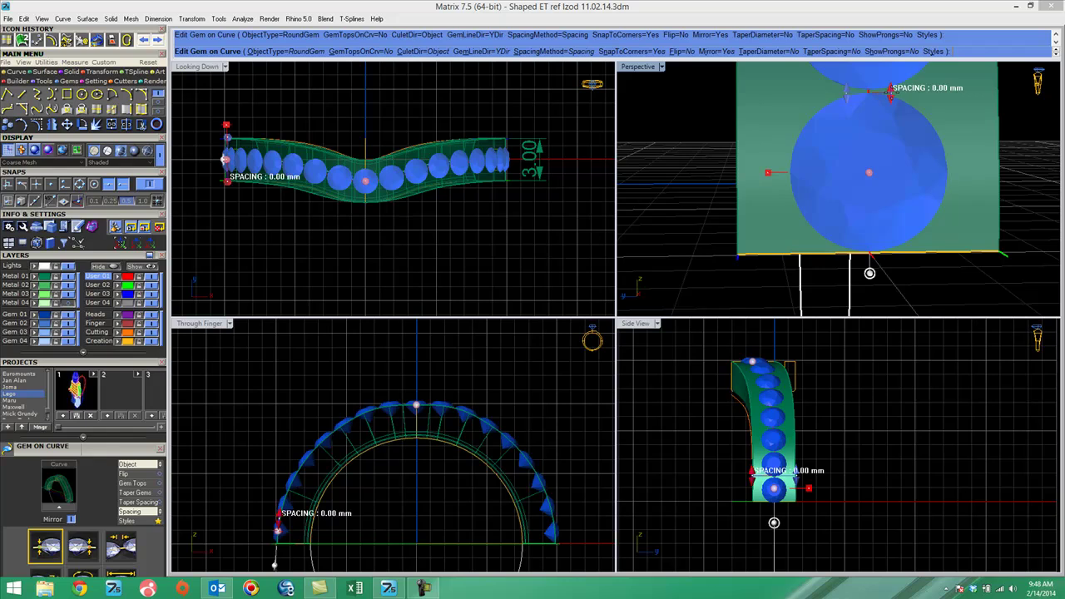
{"action": "mouse_move", "coordinate": [888, 93]}
{"action": "left_mouse_down"}
{"action": "mouse_move", "coordinate": [845, 91]}
{"action": "mouse_move", "coordinate": [890, 84]}
{"action": "left_mouse_up"}
{"action": "scroll", "coordinate": [889, 84], "scroll_direction": "down", "scroll_amount": 10}
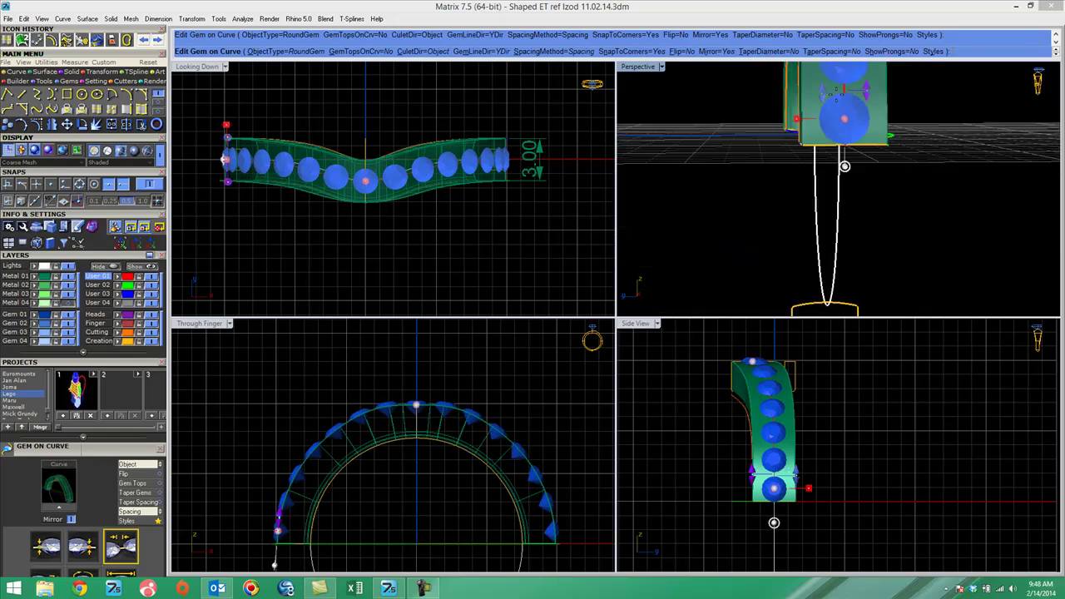
{"action": "mouse_move", "coordinate": [864, 91]}
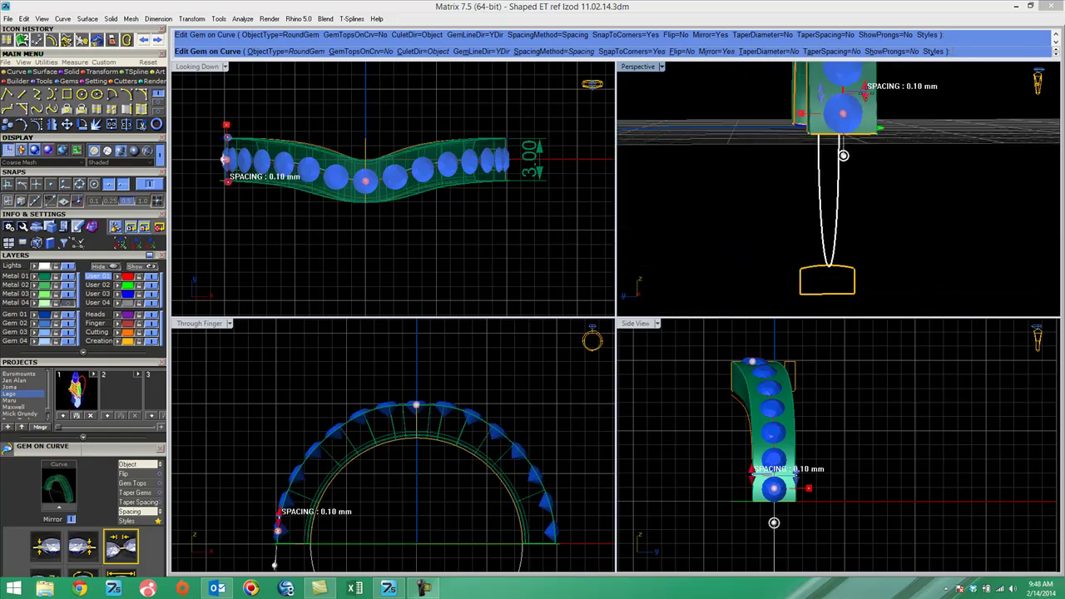
{"action": "left_click_drag", "start_coordinate": [864, 91], "coordinate": [864, 94]}
Turn on Gem Tops so the gems' tops are aligned to the curve on the band's outer face.
{"action": "right_click_drag", "start_coordinate": [918, 119], "coordinate": [1060, 140]}
{"action": "scroll", "coordinate": [815, 151], "scroll_direction": "up", "scroll_amount": 6}
{"action": "right_click_drag", "start_coordinate": [815, 151], "coordinate": [796, 170]}
{"action": "scroll", "coordinate": [840, 155], "scroll_direction": "down", "scroll_amount": 7}
{"action": "right_click_drag", "start_coordinate": [911, 208], "coordinate": [890, 241]}
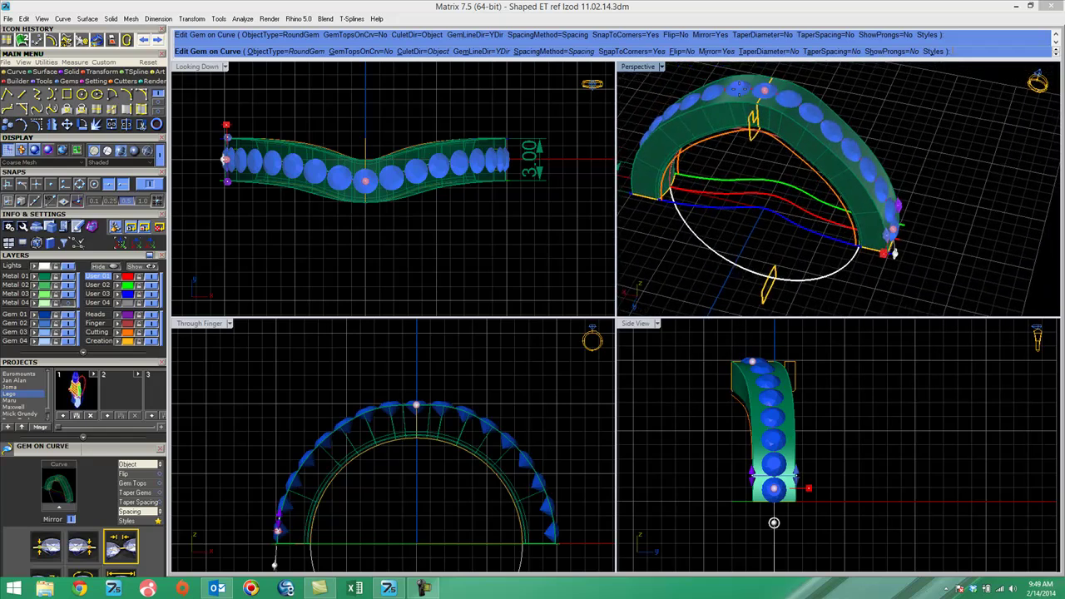
{"action": "double_click", "coordinate": [633, 70]}
{"action": "right_click_drag", "start_coordinate": [827, 362], "coordinate": [820, 314]}
{"action": "scroll", "coordinate": [679, 323], "scroll_direction": "up", "scroll_amount": 5}
{"action": "scroll", "coordinate": [696, 384], "scroll_direction": "up", "scroll_amount": 2}
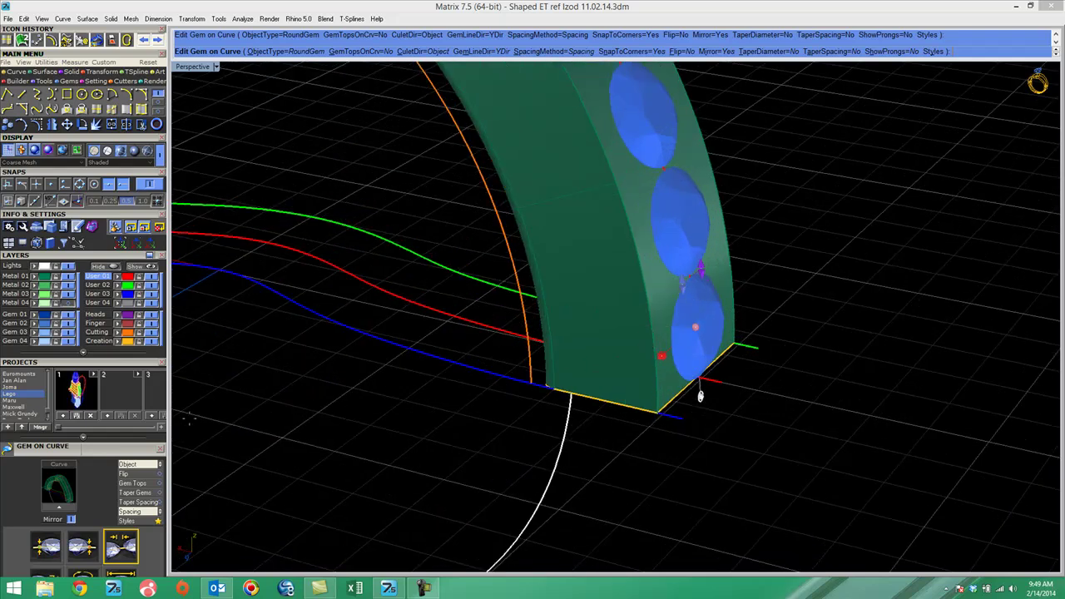
{"action": "left_click", "coordinate": [148, 483]}
{"action": "mouse_move", "coordinate": [632, 423]}
{"action": "right_mouse_down"}
{"action": "mouse_move", "coordinate": [699, 412]}
{"action": "mouse_move", "coordinate": [622, 423]}
{"action": "mouse_move", "coordinate": [627, 406]}
{"action": "right_mouse_up"}
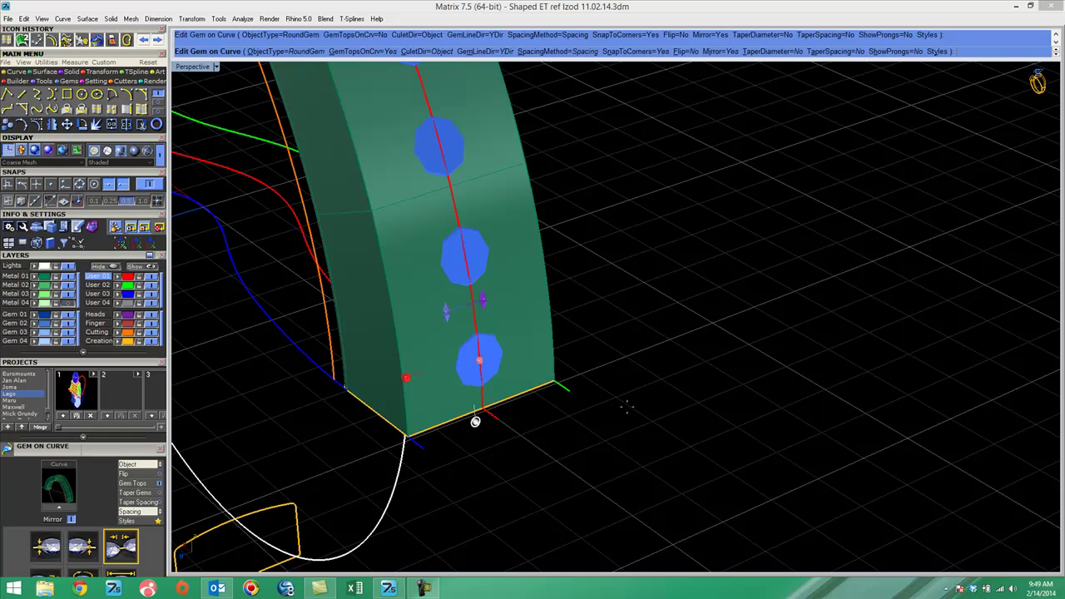
Inspect the gems' depth inside the band using Ghosted display, and accept the gem layout.
{"action": "left_click", "coordinate": [202, 70]}
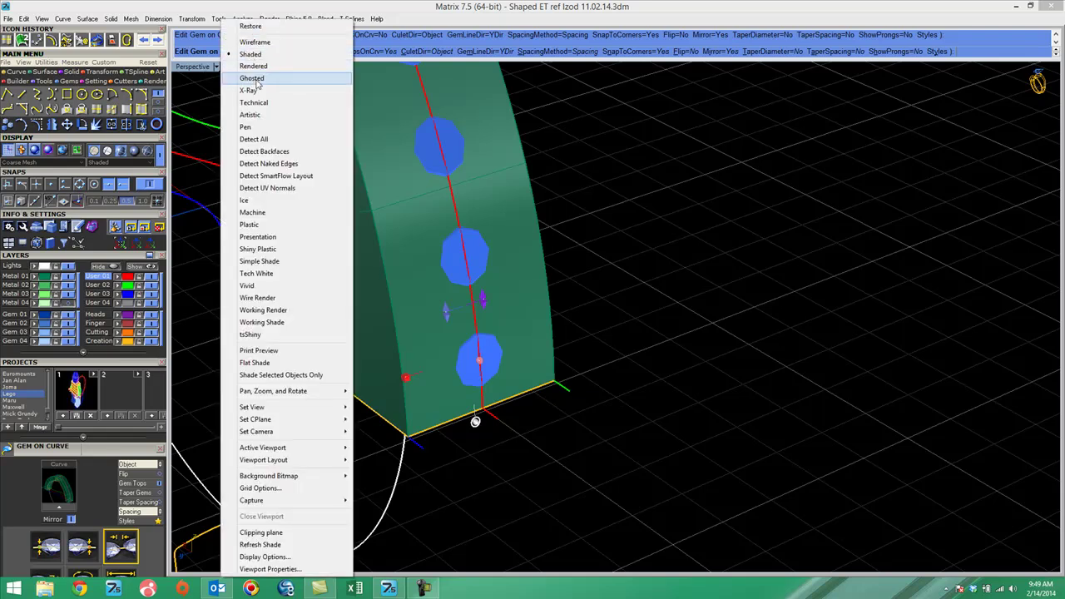
{"action": "left_click", "coordinate": [256, 80]}
{"action": "right_click_drag", "start_coordinate": [418, 385], "coordinate": [457, 361]}
{"action": "scroll", "coordinate": [533, 341], "scroll_direction": "down", "scroll_amount": 7}
{"action": "right_click_drag", "start_coordinate": [516, 345], "coordinate": [674, 430]}
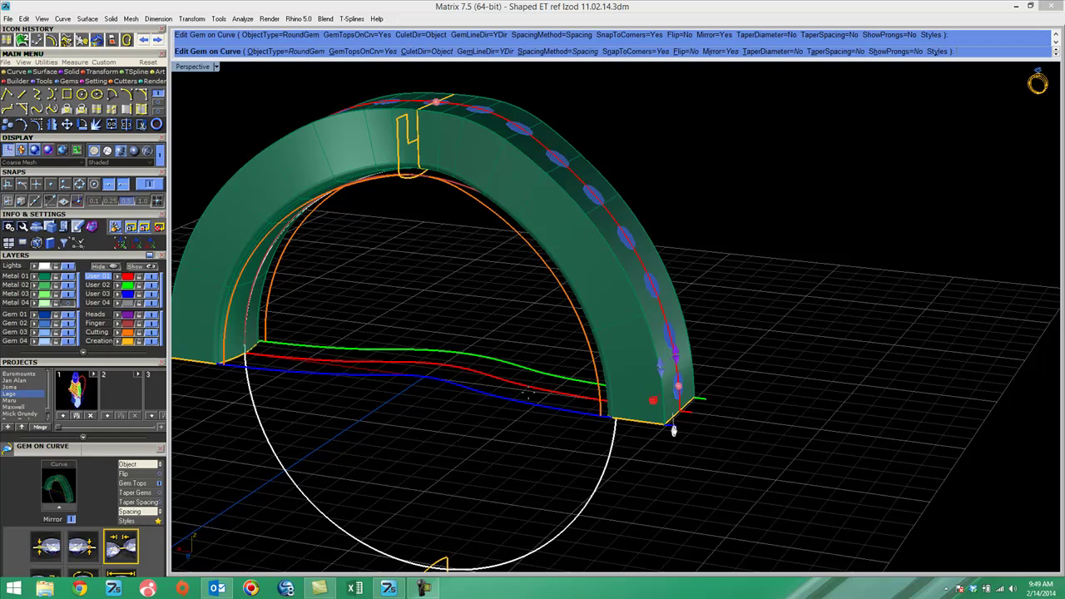
{"action": "scroll", "coordinate": [528, 393], "scroll_direction": "down", "scroll_amount": 2}
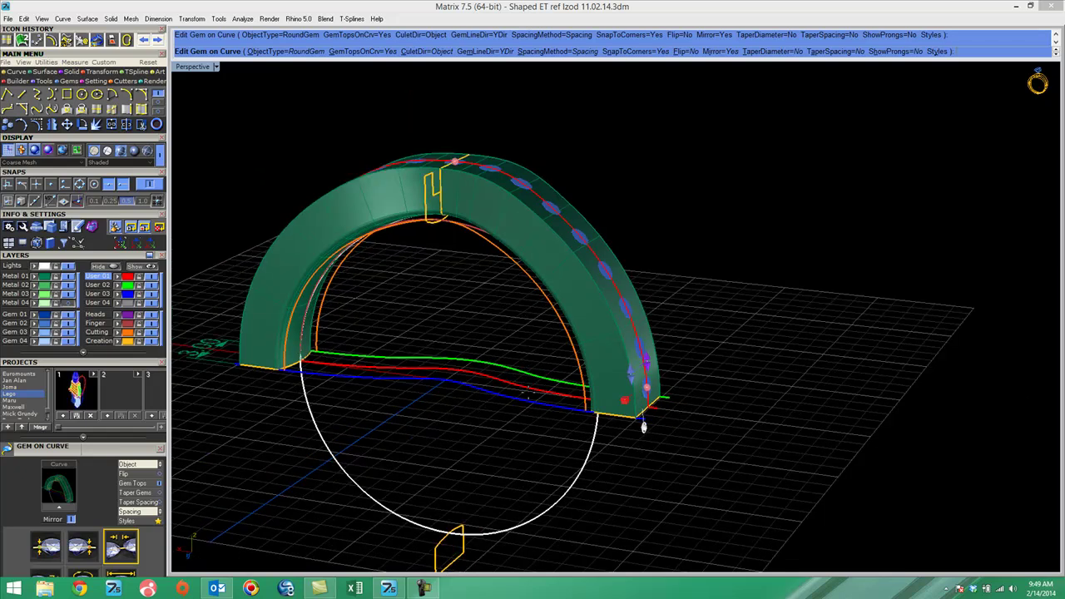
{"action": "right_click", "coordinate": [697, 313]}
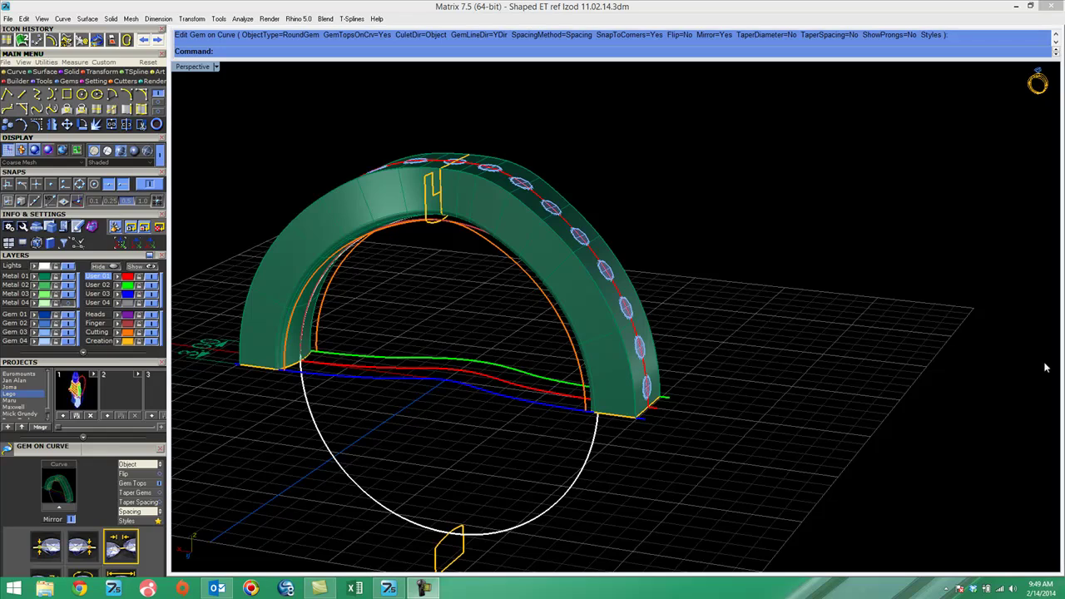
Cap the open planar ends of the band polysurface to close it as a solid.
{"action": "right_click_drag", "start_coordinate": [700, 398], "coordinate": [617, 401]}
{"action": "left_click", "coordinate": [569, 375]}
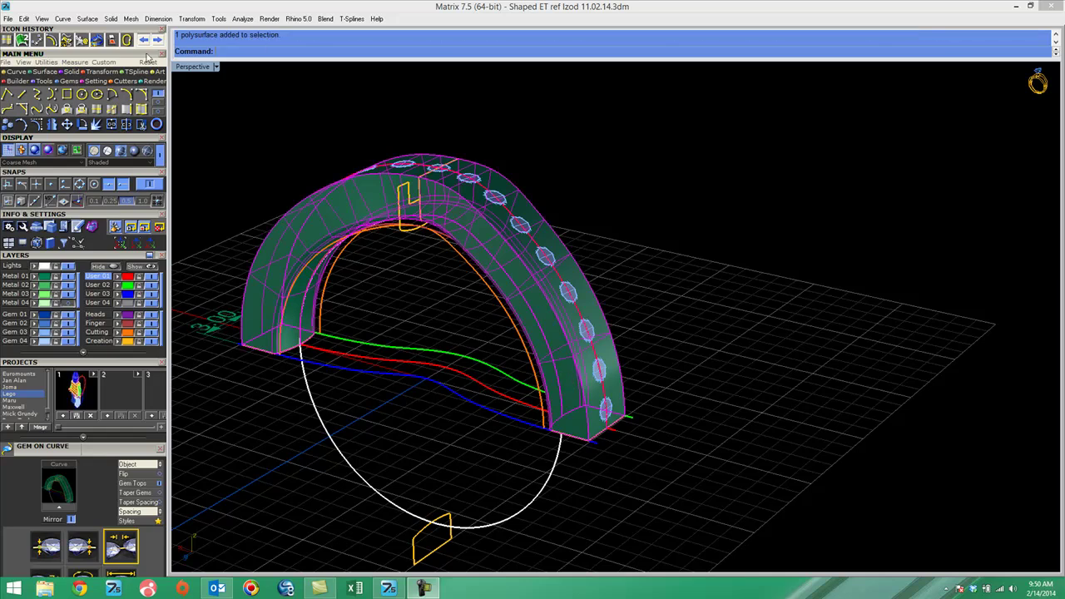
{"action": "left_click", "coordinate": [71, 72]}
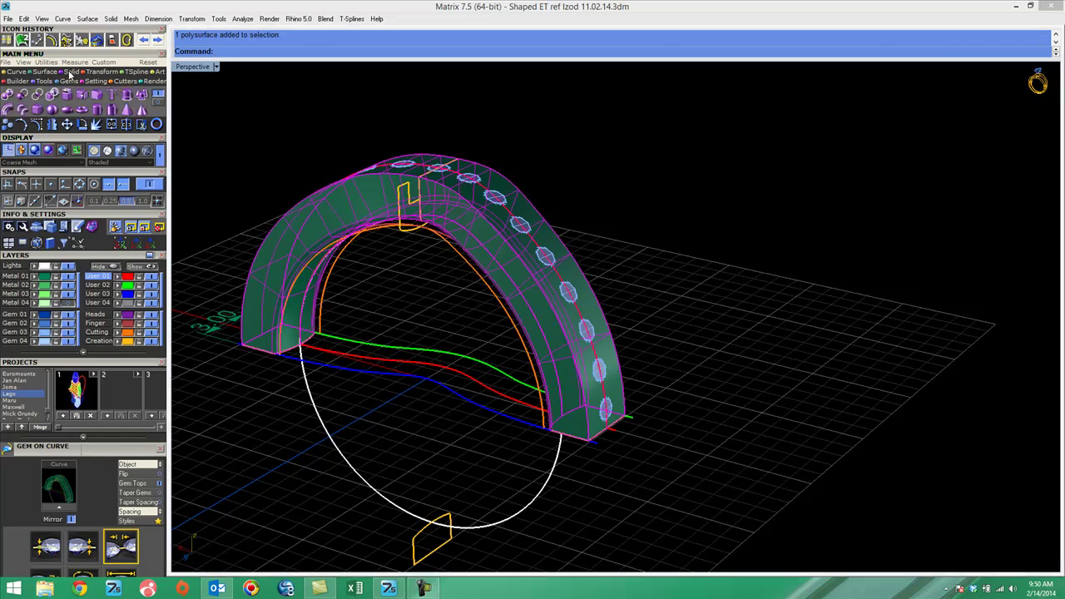
{"action": "right_click_drag", "start_coordinate": [631, 449], "coordinate": [604, 432]}
{"action": "scroll", "coordinate": [560, 345], "scroll_direction": "up", "scroll_amount": 3}
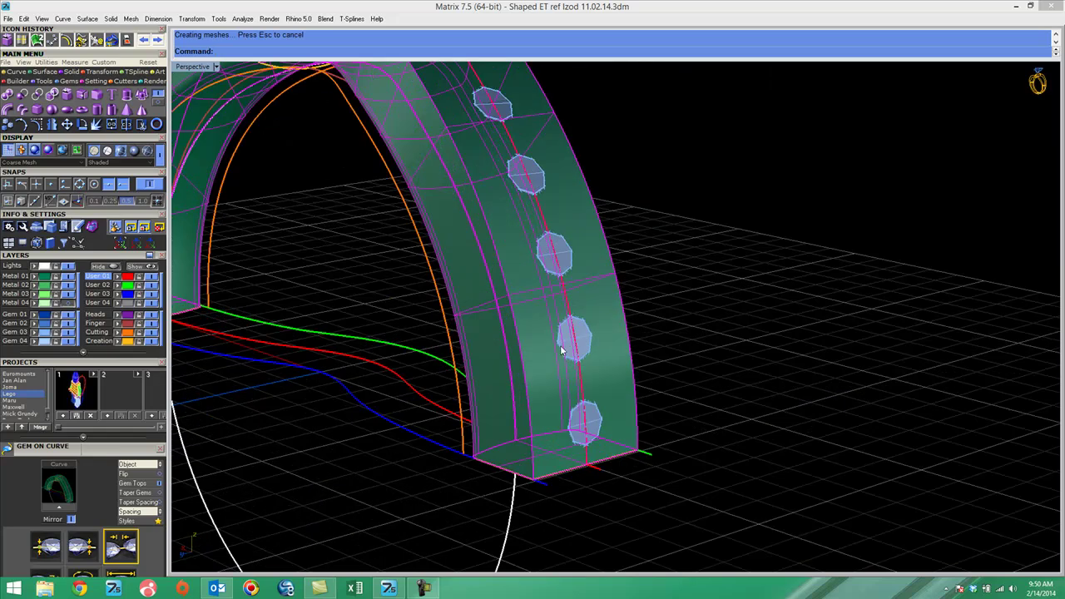
Select the GemsOnCurve group and start Channel Builder on it to create a channel cutter along the row.
{"action": "left_click", "coordinate": [566, 344]}
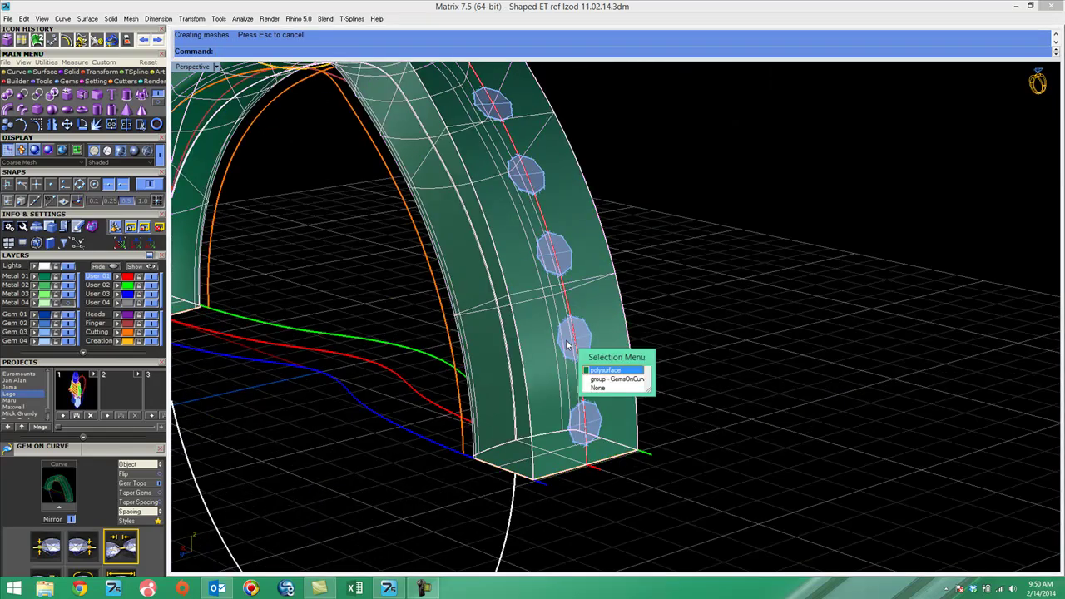
{"action": "left_click", "coordinate": [602, 386]}
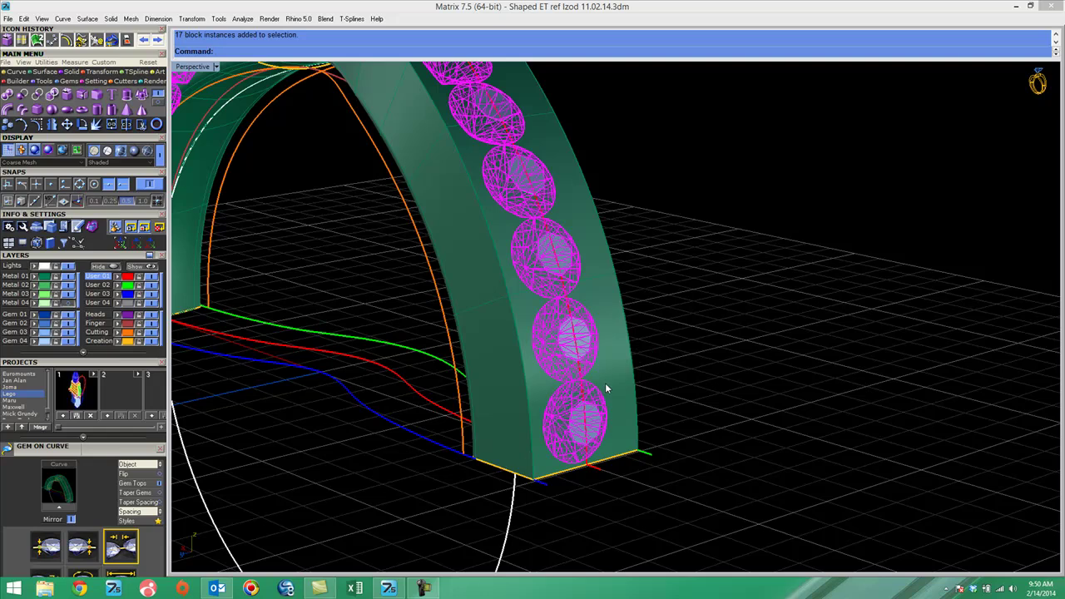
{"action": "middle_click", "coordinate": [606, 388]}
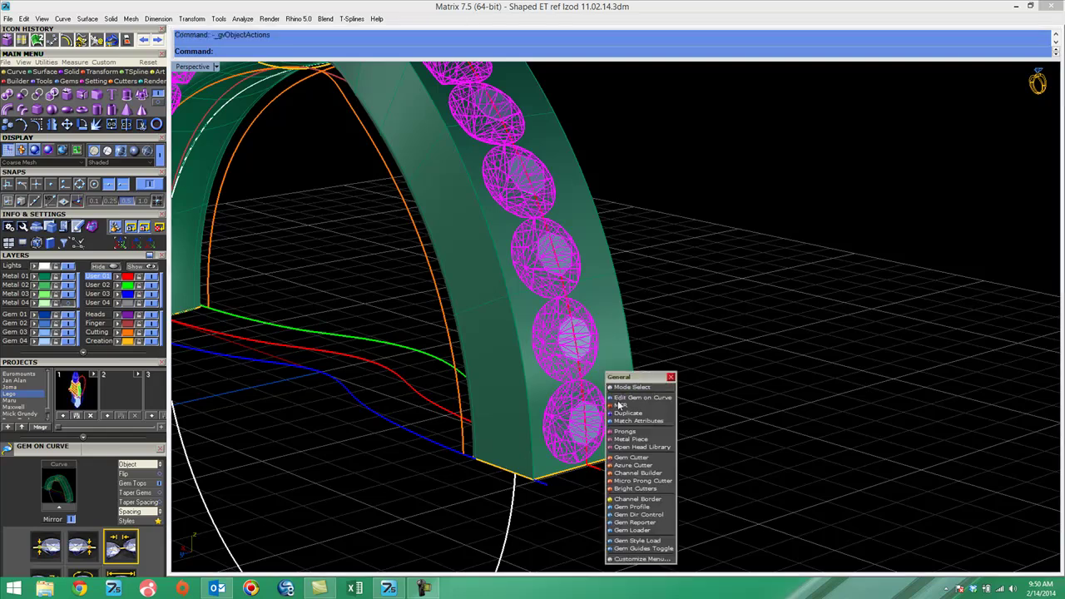
{"action": "left_click", "coordinate": [638, 472]}
{"action": "right_click_drag", "start_coordinate": [661, 480], "coordinate": [815, 476]}
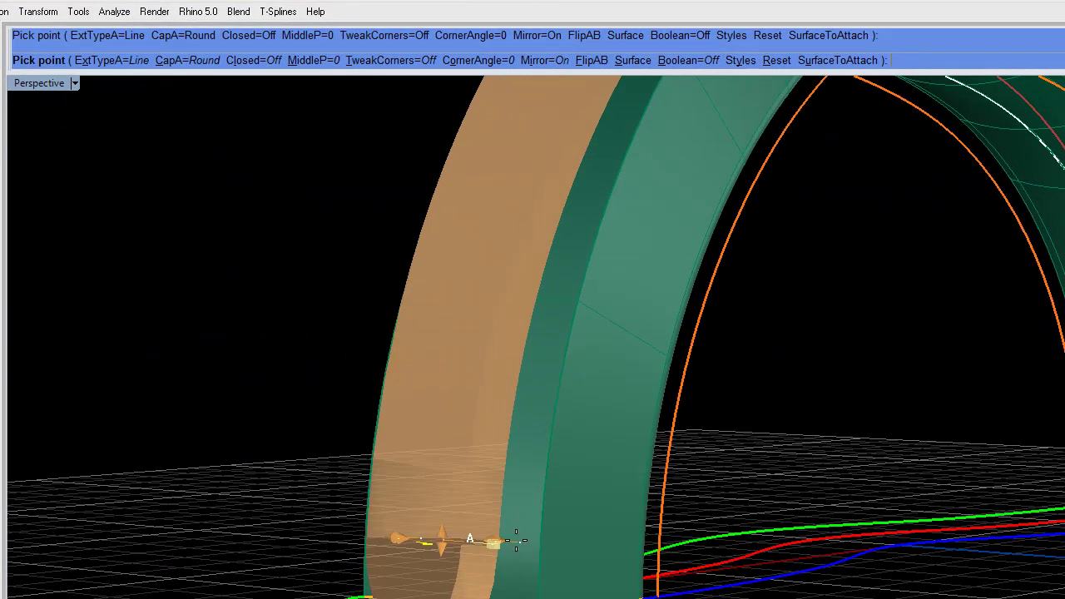
Set the channel cutter's edge profile to square.cpt and turn on its Boolean option.
{"action": "right_click_drag", "start_coordinate": [516, 541], "coordinate": [568, 598]}
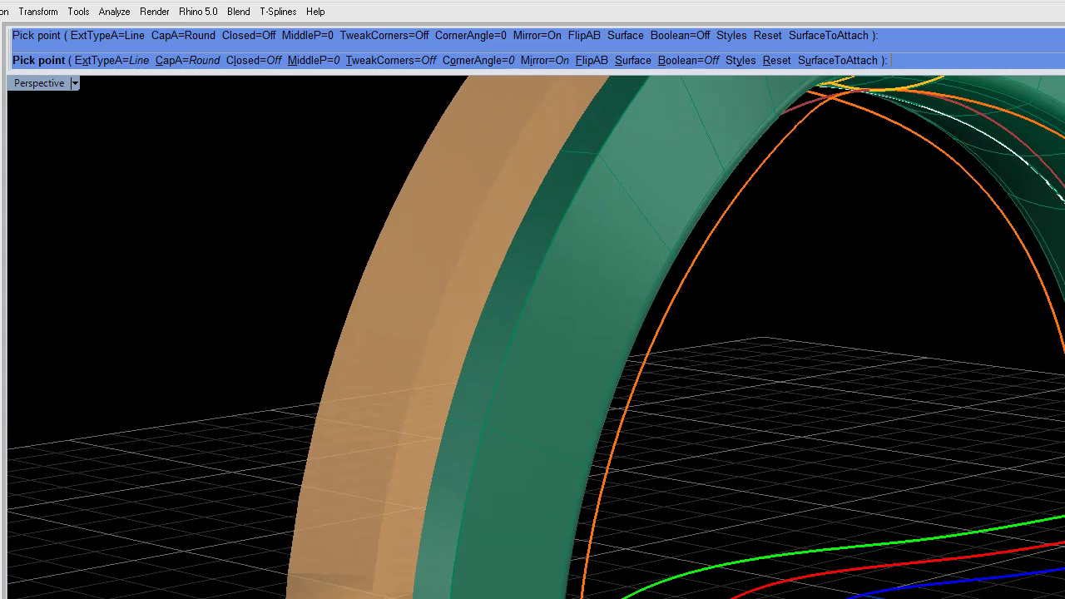
{"action": "right_click_drag", "start_coordinate": [568, 598], "coordinate": [440, 471]}
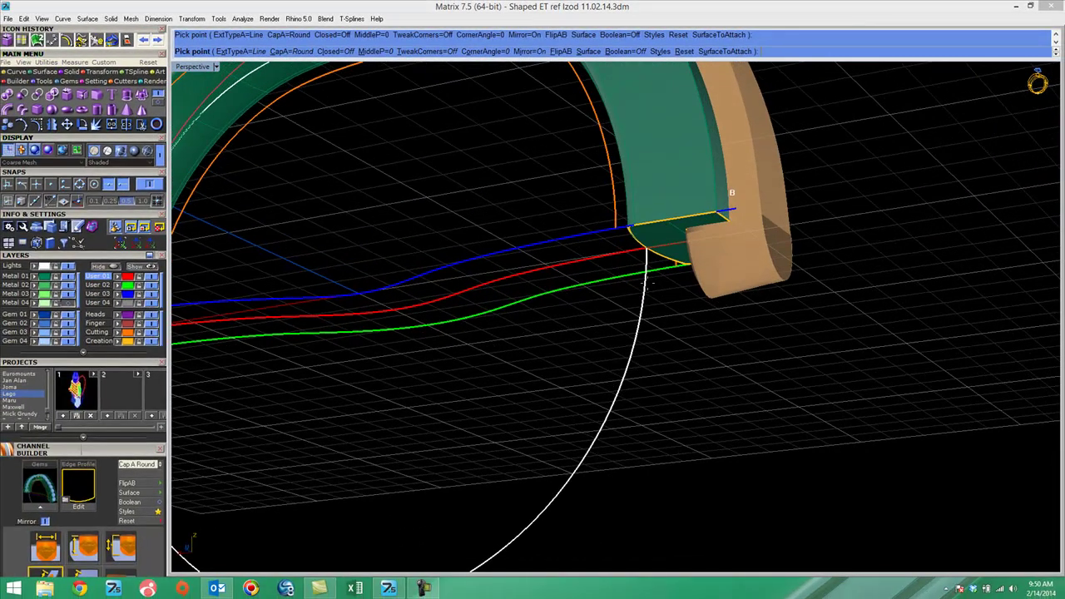
{"action": "scroll", "coordinate": [678, 235], "scroll_direction": "up", "scroll_amount": 5}
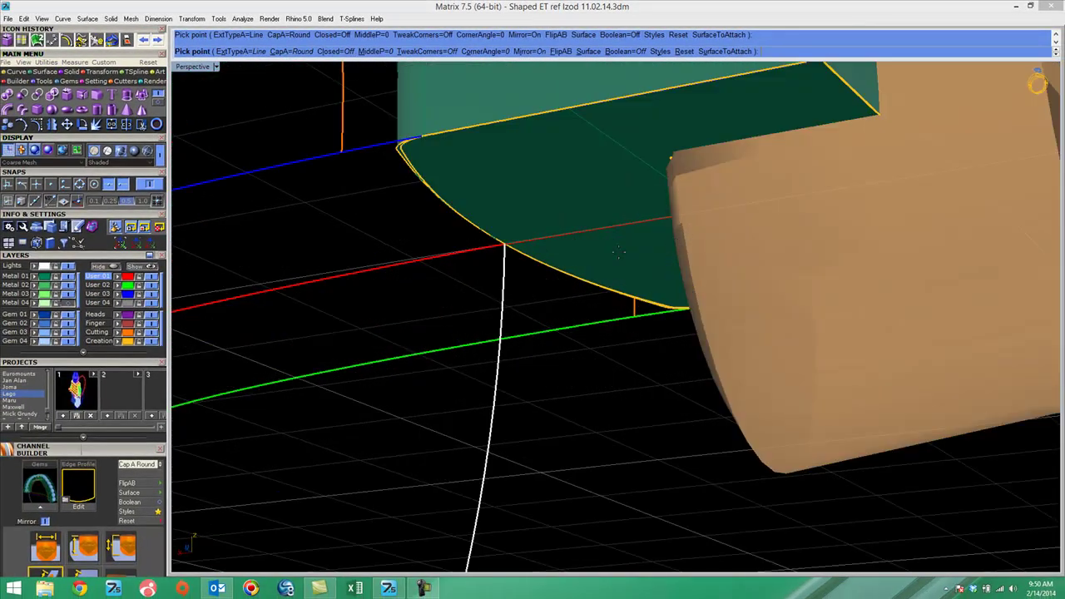
{"action": "scroll", "coordinate": [544, 306], "scroll_direction": "down", "scroll_amount": 4}
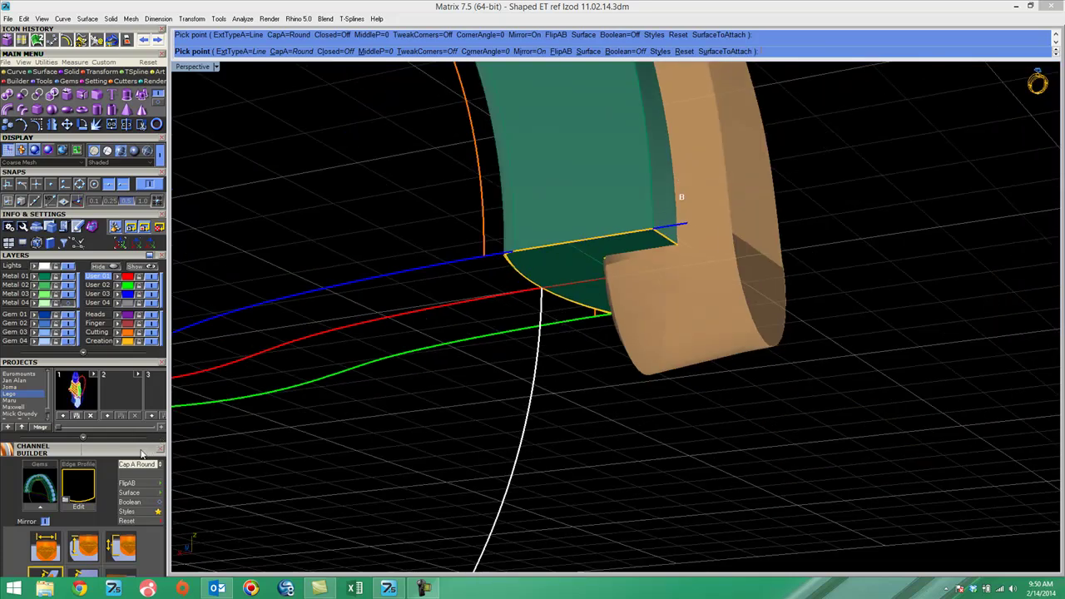
{"action": "left_click", "coordinate": [83, 481]}
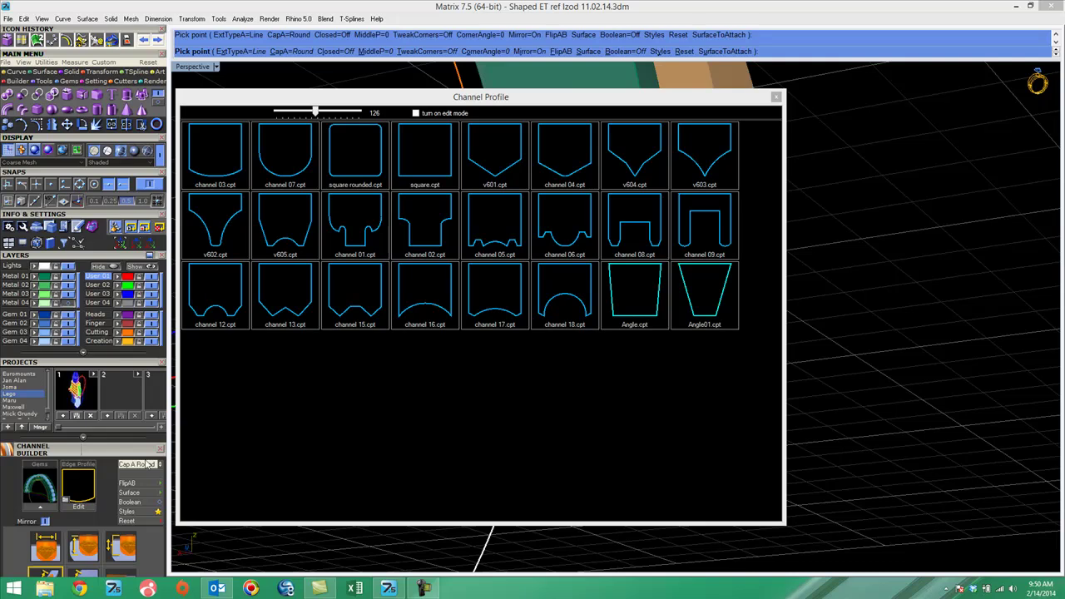
{"action": "left_click", "coordinate": [423, 155]}
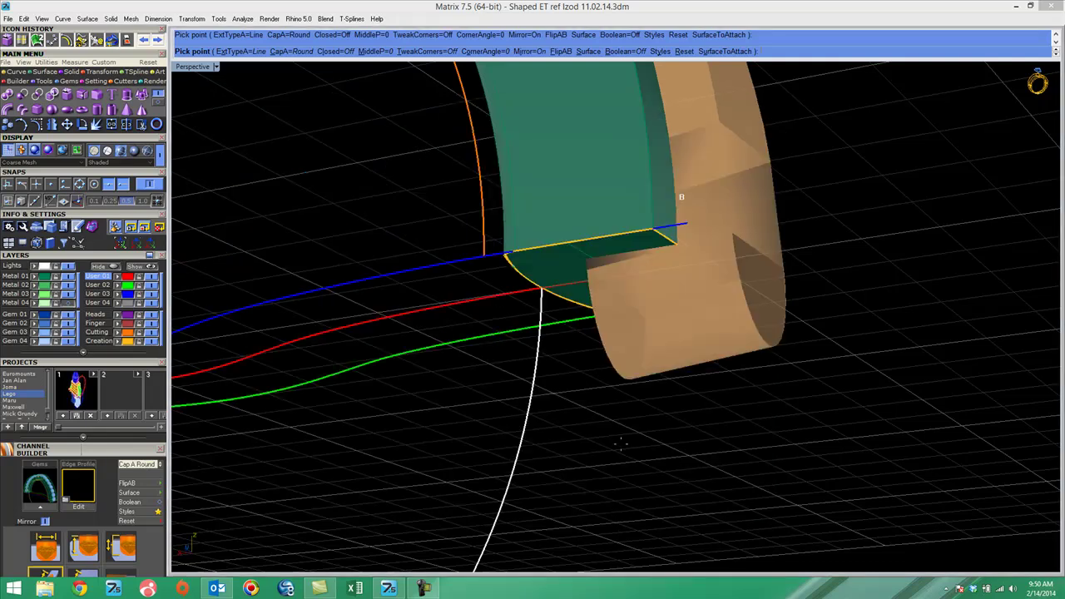
{"action": "right_click_drag", "start_coordinate": [624, 424], "coordinate": [497, 186]}
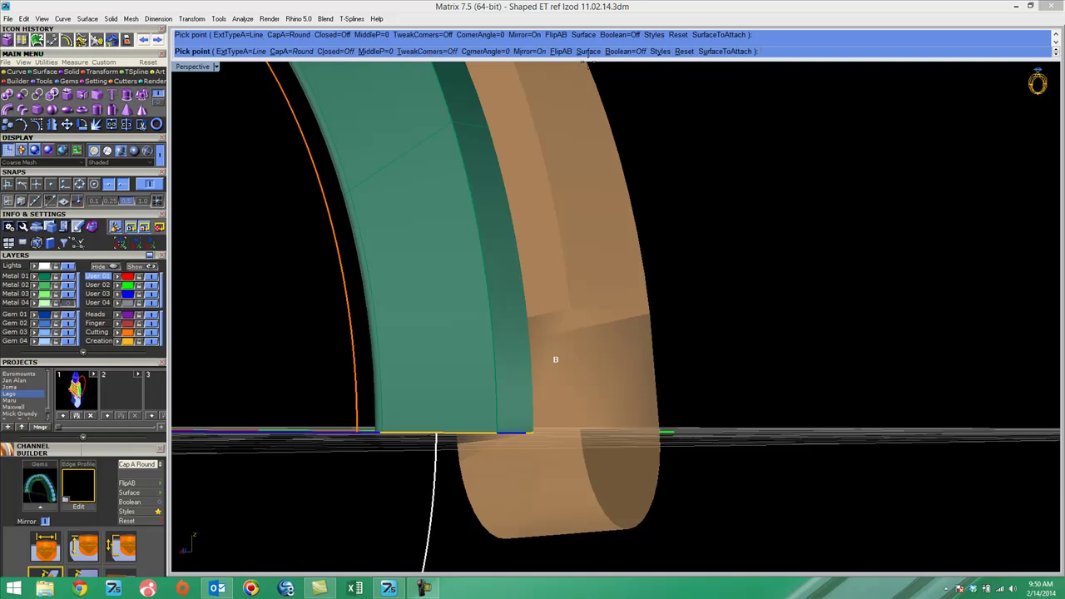
{"action": "left_click", "coordinate": [623, 51]}
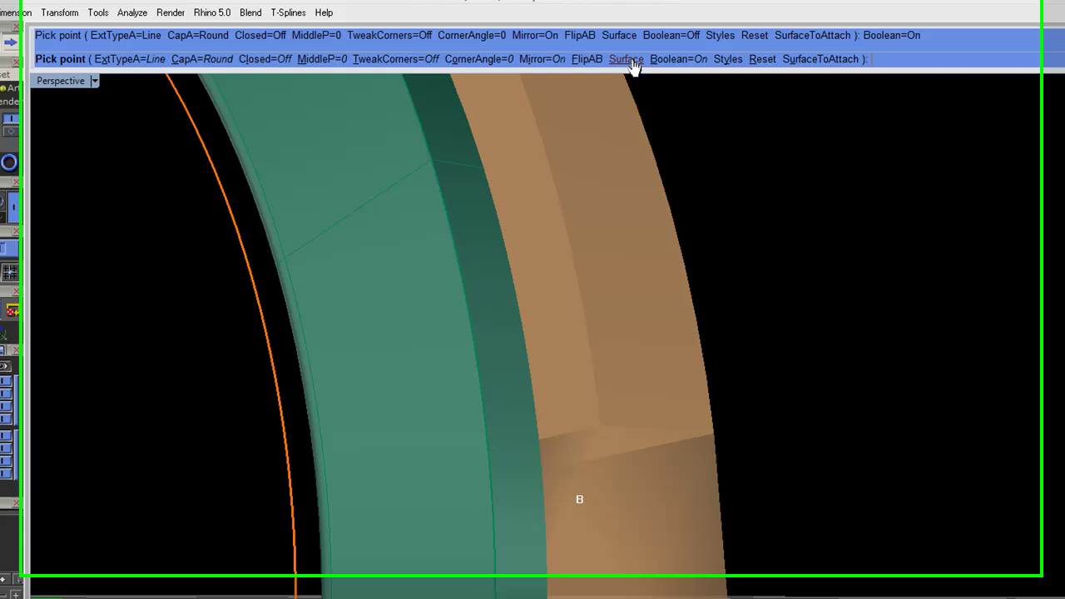
Assign the upper ring band as the surface for the channel cutter to cut out, and inspect the channel's end section.
{"action": "left_click", "coordinate": [591, 52]}
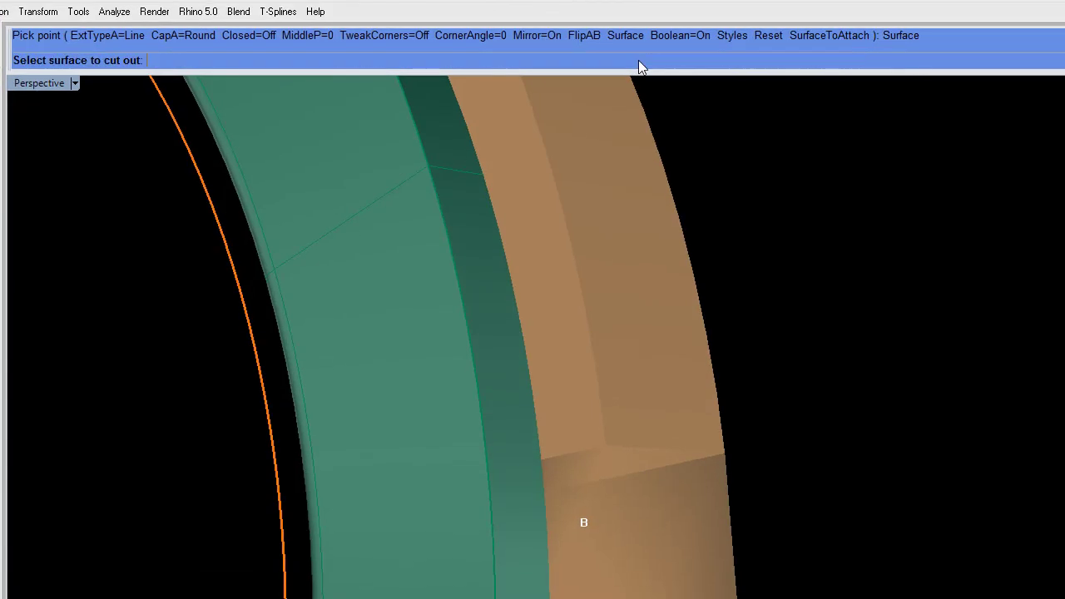
{"action": "left_click", "coordinate": [326, 408]}
{"action": "right_click_drag", "start_coordinate": [537, 419], "coordinate": [447, 242]}
{"action": "scroll", "coordinate": [500, 425], "scroll_direction": "down", "scroll_amount": 5}
{"action": "scroll", "coordinate": [378, 331], "scroll_direction": "up", "scroll_amount": 10}
{"action": "right_click_drag", "start_coordinate": [492, 482], "coordinate": [419, 410]}
{"action": "scroll", "coordinate": [360, 312], "scroll_direction": "up", "scroll_amount": 10}
{"action": "scroll", "coordinate": [401, 341], "scroll_direction": "down", "scroll_amount": 6}
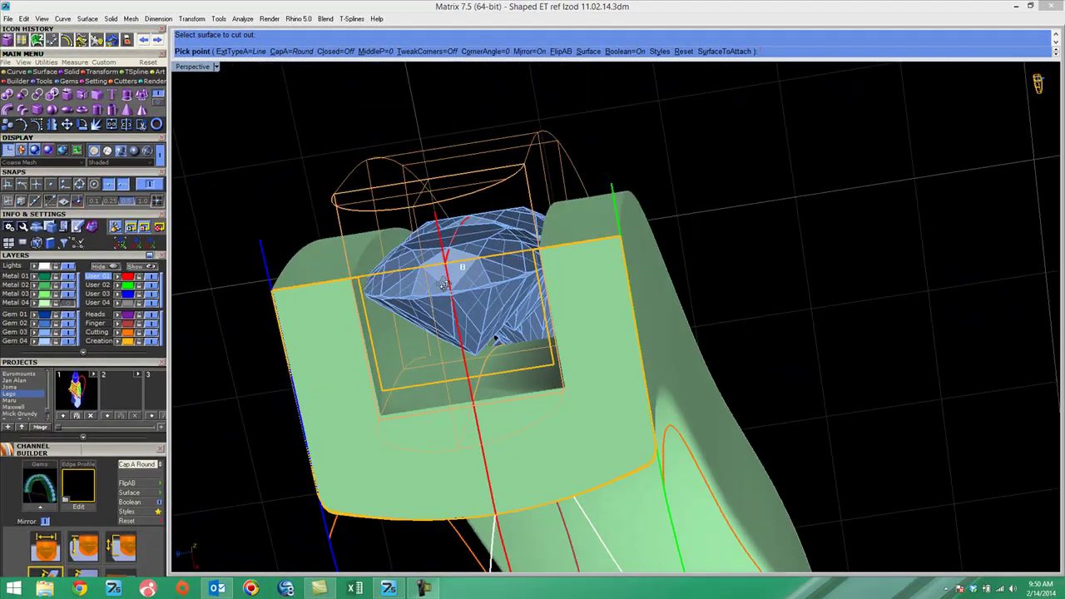
{"action": "right_click_drag", "start_coordinate": [445, 284], "coordinate": [757, 291]}
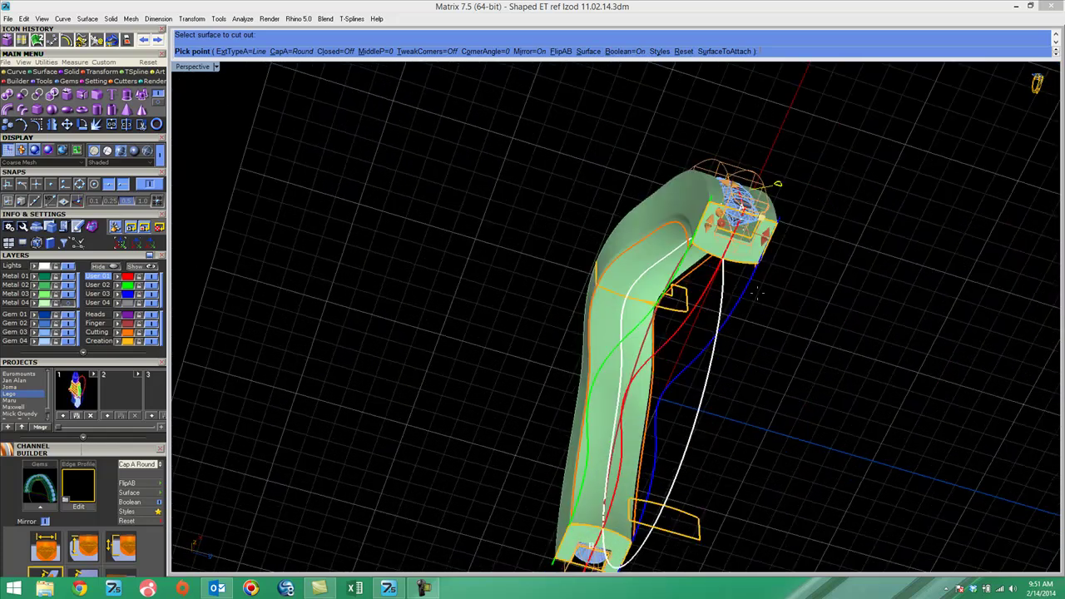
Reduce the channel cutter's height so its floor sits just below the gem points, and accept the channel.
{"action": "scroll", "coordinate": [719, 196], "scroll_direction": "up", "scroll_amount": 5}
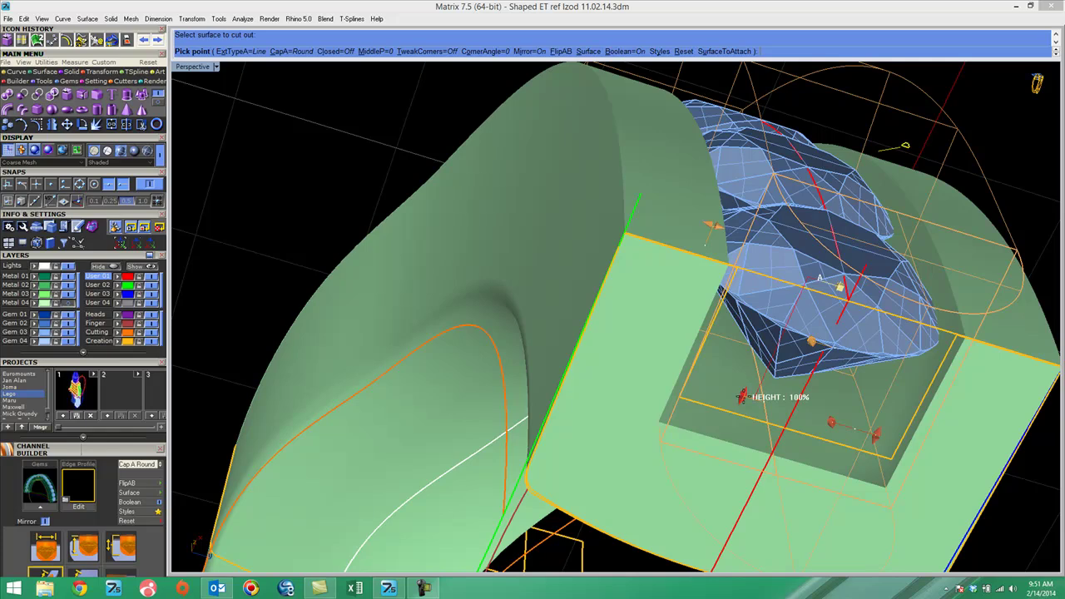
{"action": "left_click", "coordinate": [753, 376]}
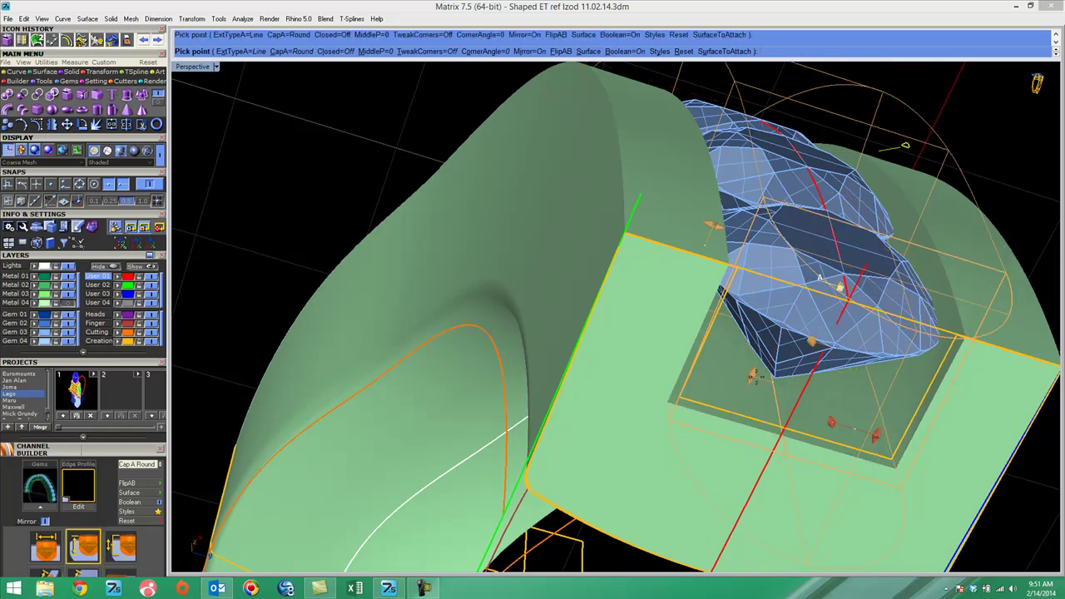
{"action": "left_click_drag", "start_coordinate": [752, 376], "coordinate": [758, 360]}
{"action": "right_click_drag", "start_coordinate": [800, 441], "coordinate": [735, 433]}
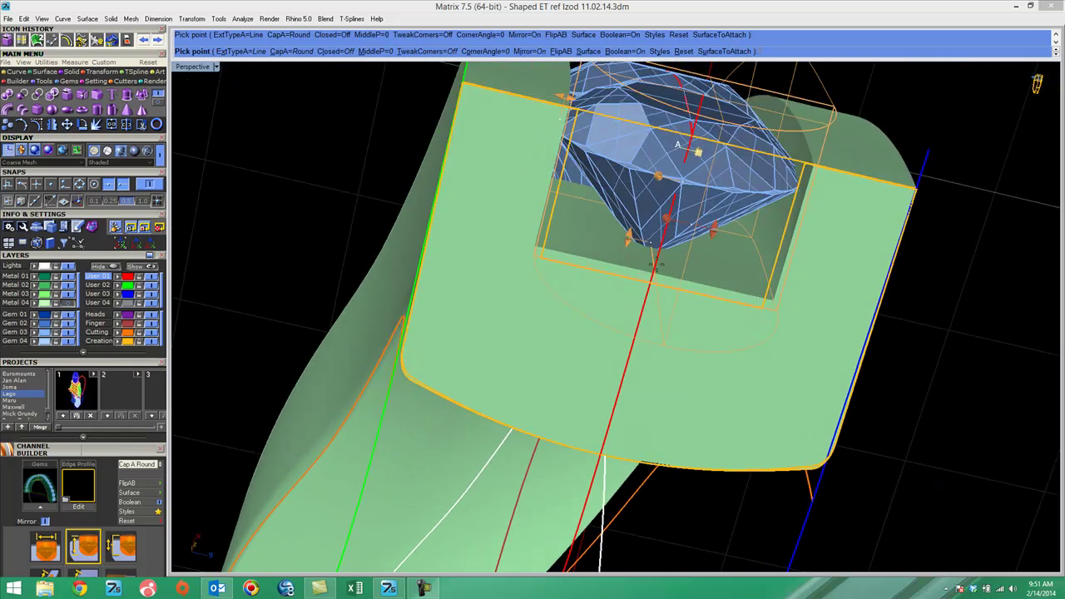
{"action": "left_click_drag", "start_coordinate": [627, 238], "coordinate": [625, 250]}
{"action": "right_click_drag", "start_coordinate": [625, 250], "coordinate": [689, 336]}
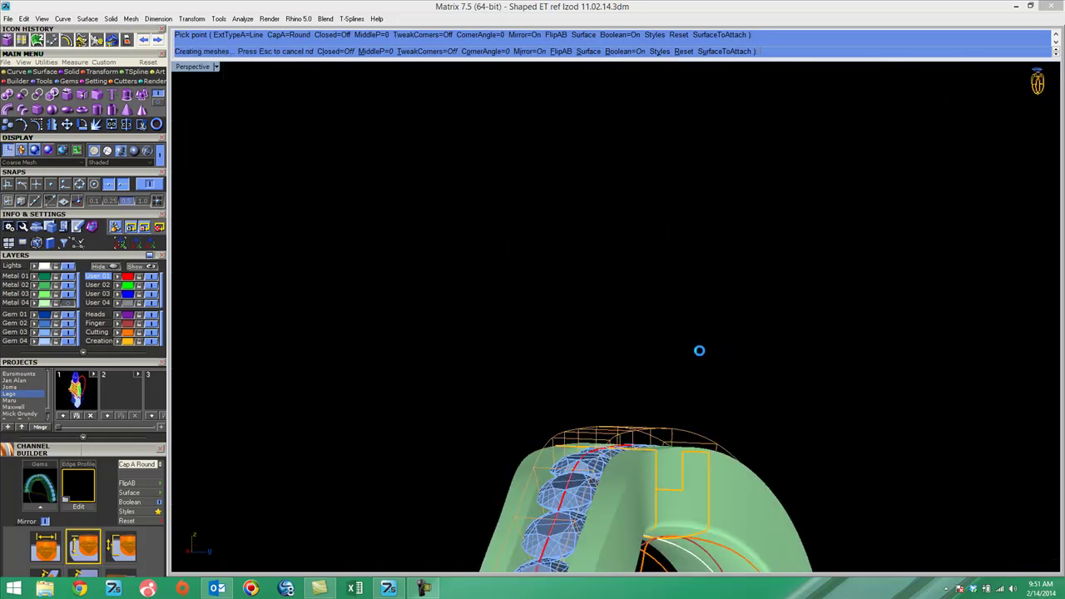
{"action": "right_click", "coordinate": [705, 359]}
Show the lower shank on the Metal 04 layer and hide the Metal 01 and Gem 03 layers.
{"action": "right_click_drag", "start_coordinate": [768, 389], "coordinate": [731, 400]}
{"action": "scroll", "coordinate": [686, 211], "scroll_direction": "down", "scroll_amount": 9}
{"action": "left_click", "coordinate": [704, 409]}
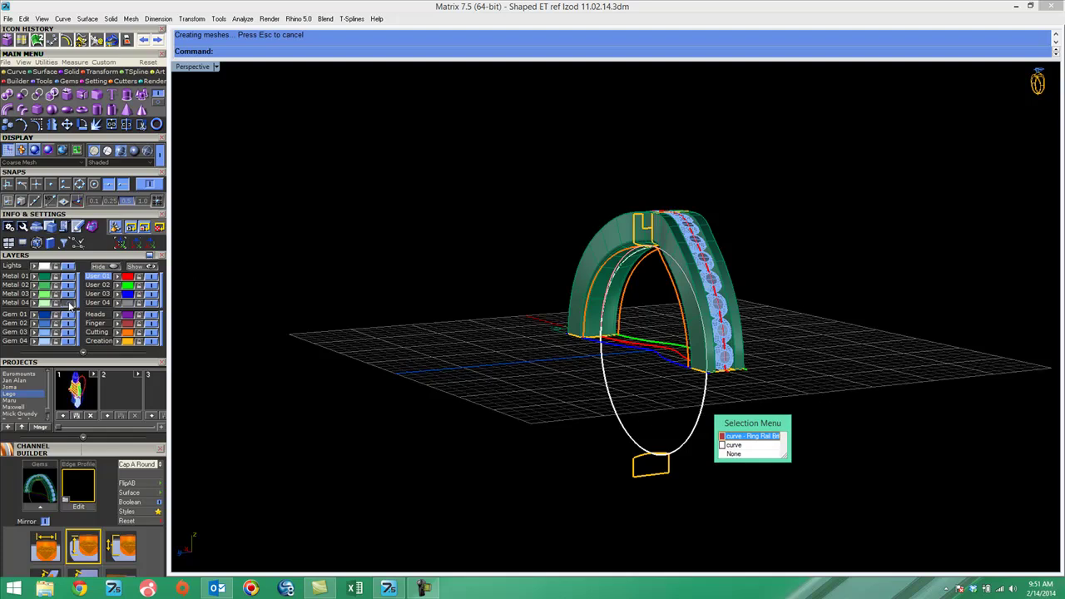
{"action": "left_click", "coordinate": [749, 436]}
{"action": "right_click_drag", "start_coordinate": [708, 471], "coordinate": [795, 466]}
{"action": "left_click", "coordinate": [69, 278]}
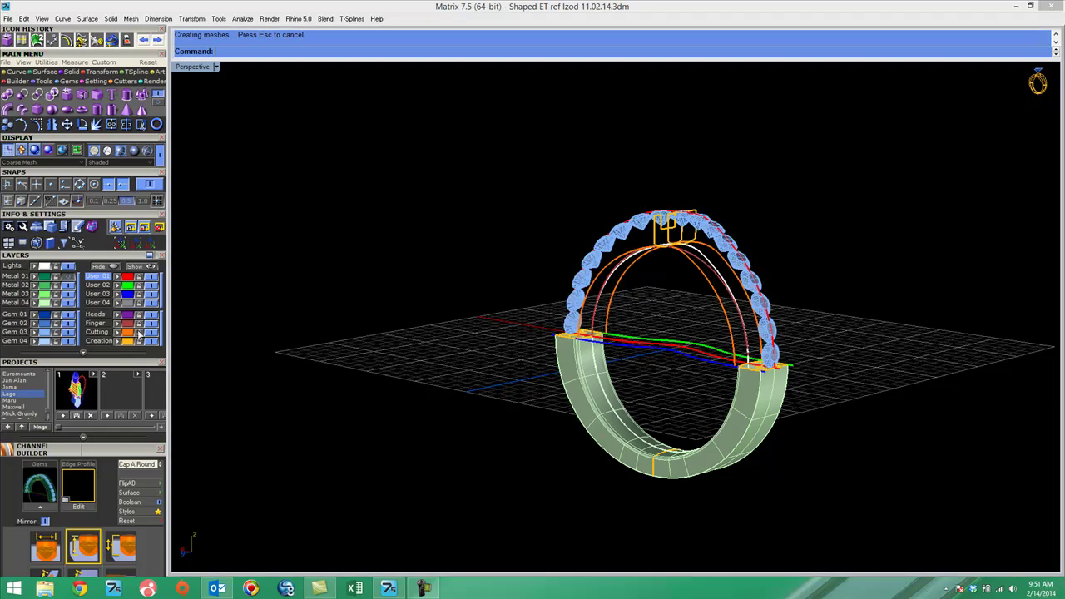
{"action": "left_click", "coordinate": [71, 333]}
Cap the open planar ends of the lower shank to close it as a solid.
{"action": "right_click_drag", "start_coordinate": [745, 370], "coordinate": [754, 462]}
{"action": "scroll", "coordinate": [753, 483], "scroll_direction": "up", "scroll_amount": 7}
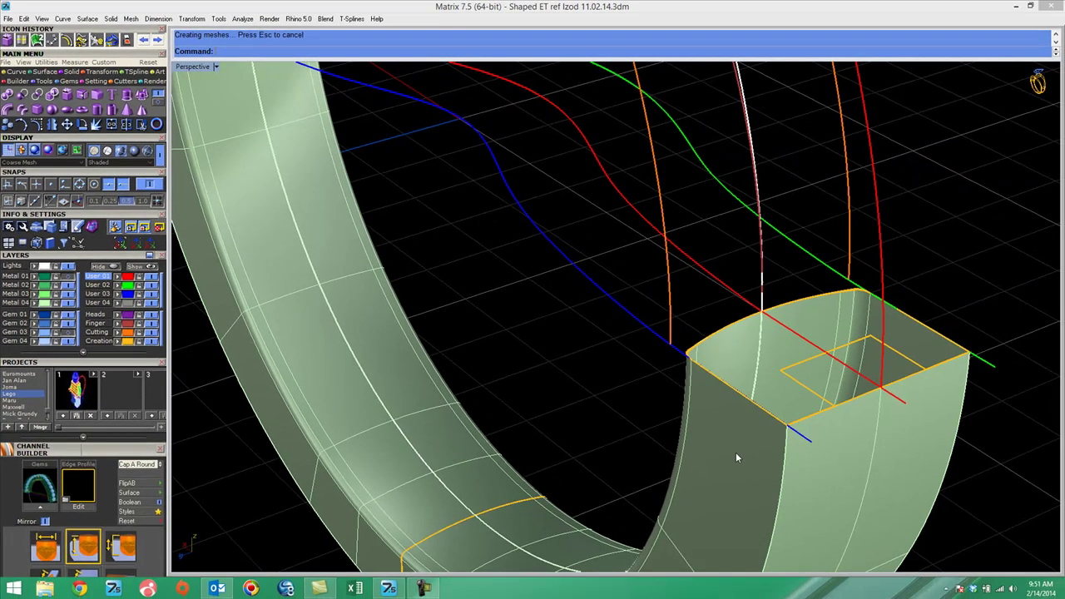
{"action": "left_click", "coordinate": [1064, 598]}
{"action": "left_click", "coordinate": [68, 94]}
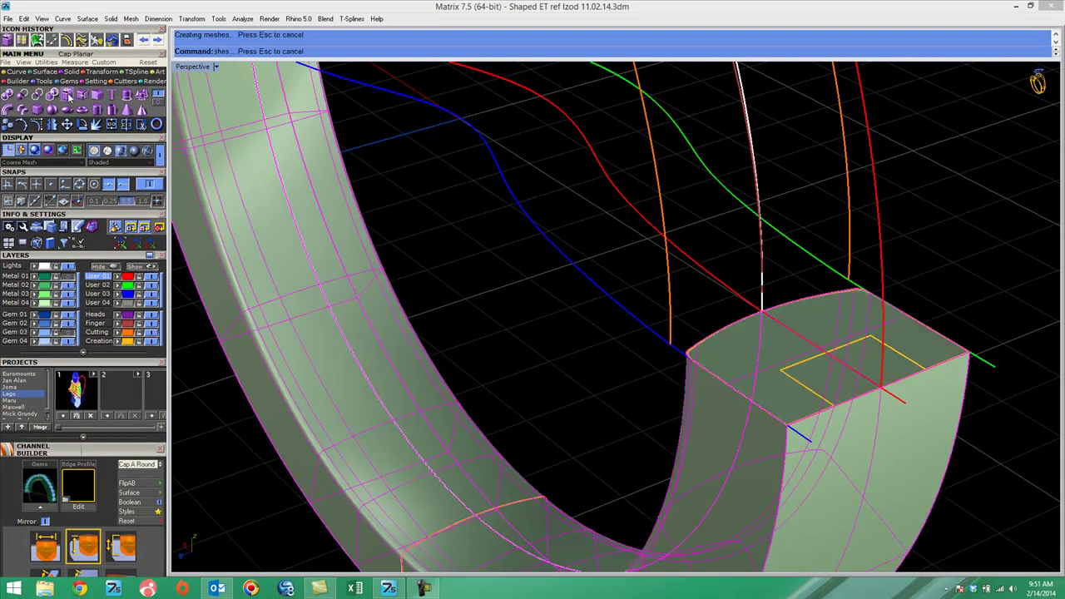
{"action": "left_click", "coordinate": [573, 373]}
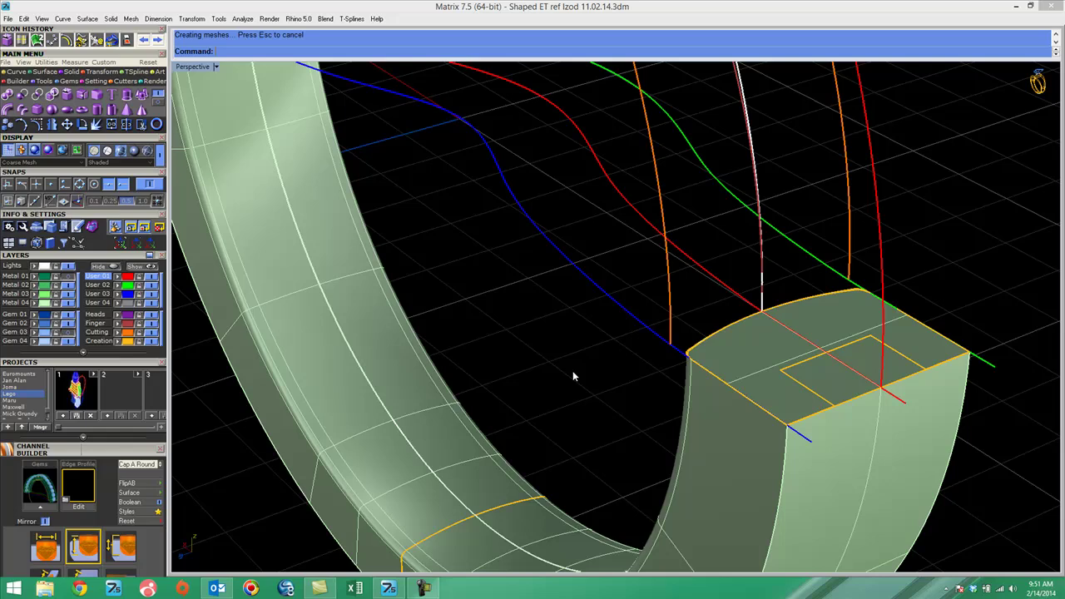
Show the Metal 01 layer again and Boolean-union the channelled upper band with the lower shank.
{"action": "left_click", "coordinate": [70, 277]}
{"action": "right_click_drag", "start_coordinate": [585, 392], "coordinate": [532, 258]}
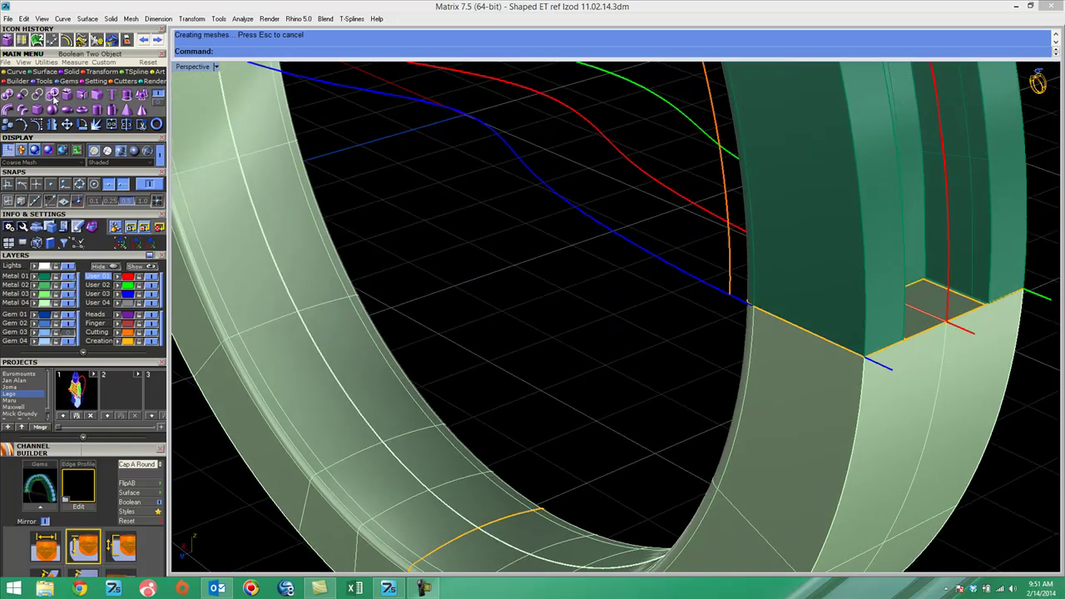
{"action": "left_click", "coordinate": [7, 93]}
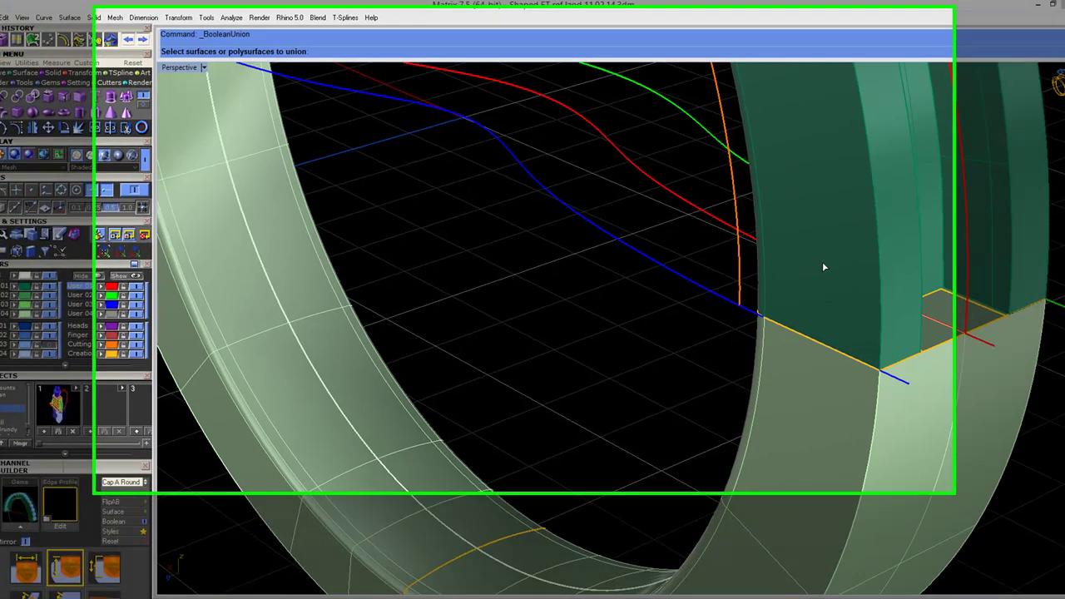
{"action": "left_click", "coordinate": [808, 255]}
{"action": "left_click", "coordinate": [902, 482]}
{"action": "key", "text": "Return"}
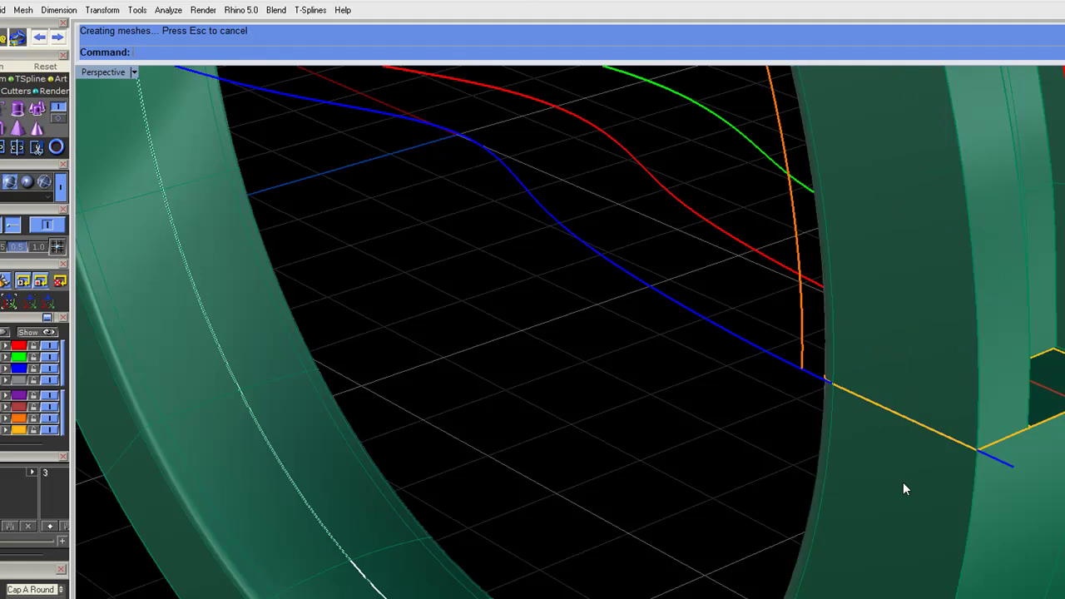
Show the gems again, select the GemsOnCurve row, start Gem Cutter on it and dismiss the cutter style presets.
{"action": "right_click_drag", "start_coordinate": [904, 484], "coordinate": [759, 435]}
{"action": "scroll", "coordinate": [944, 371], "scroll_direction": "down", "scroll_amount": 8}
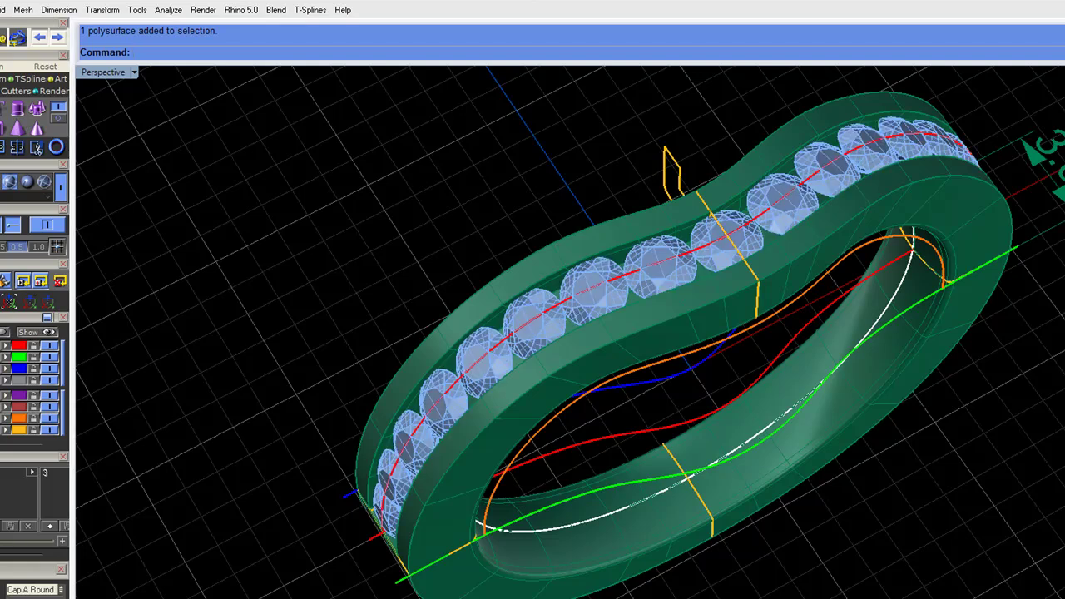
{"action": "right_click_drag", "start_coordinate": [622, 451], "coordinate": [686, 394]}
{"action": "scroll", "coordinate": [649, 376], "scroll_direction": "up", "scroll_amount": 3}
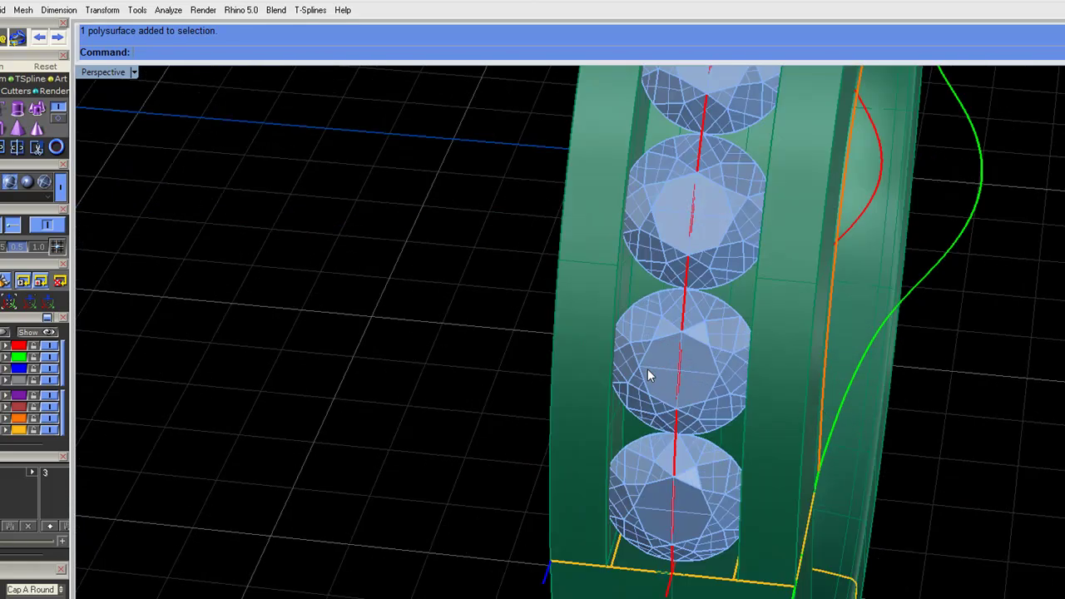
{"action": "left_click", "coordinate": [643, 363]}
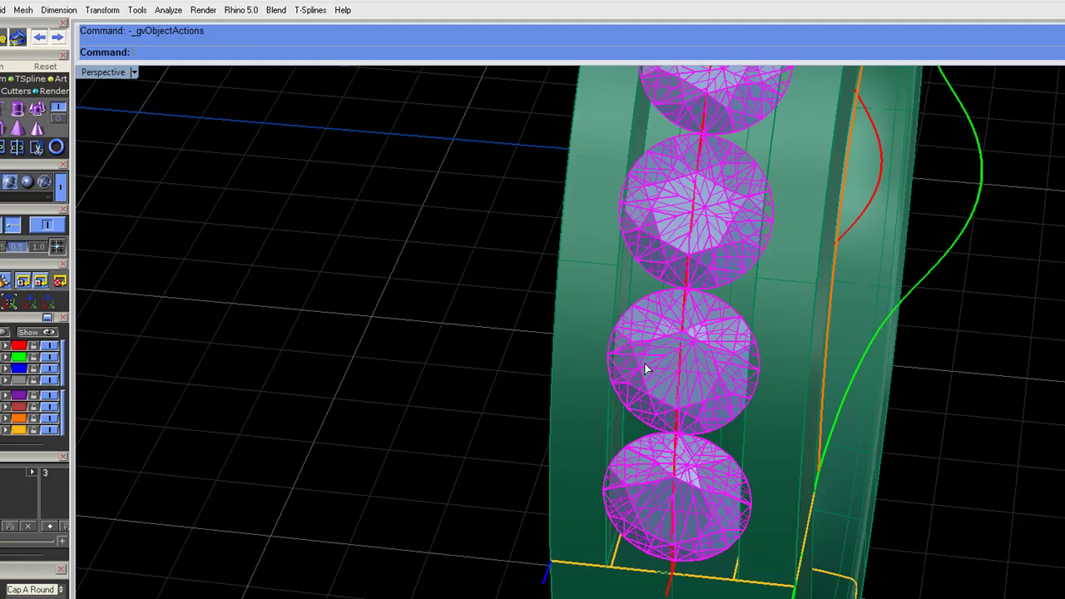
{"action": "middle_click", "coordinate": [644, 363]}
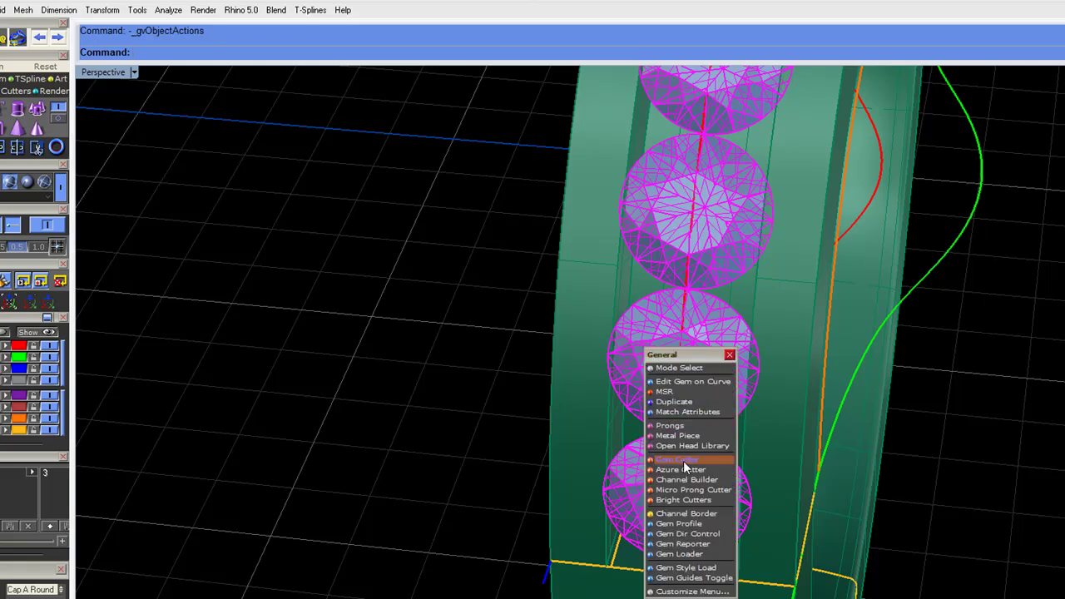
{"action": "left_click", "coordinate": [680, 462]}
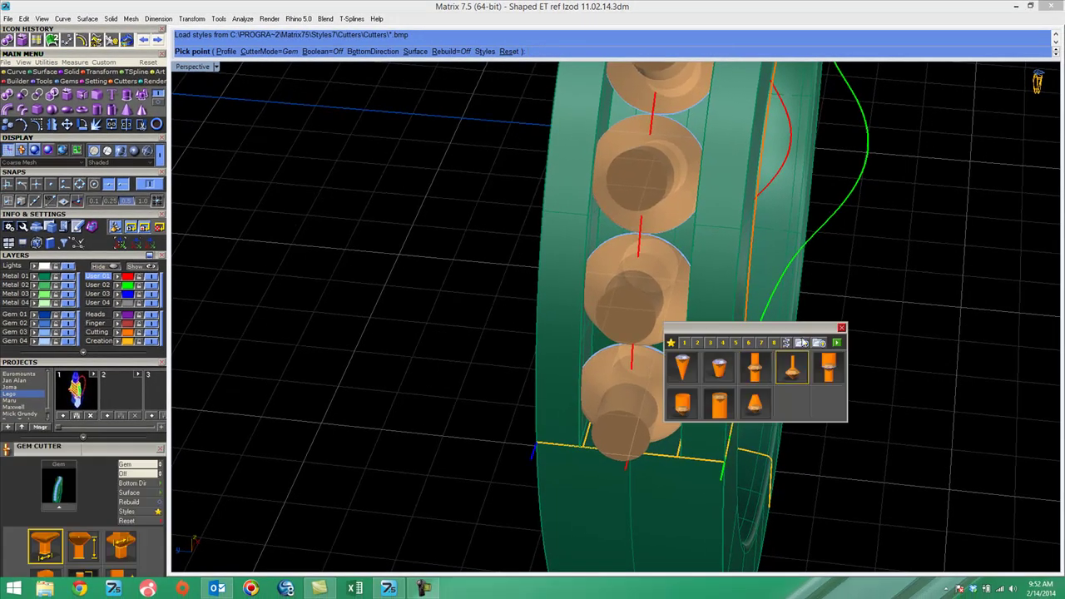
{"action": "left_click_drag", "start_coordinate": [784, 335], "coordinate": [369, 158]}
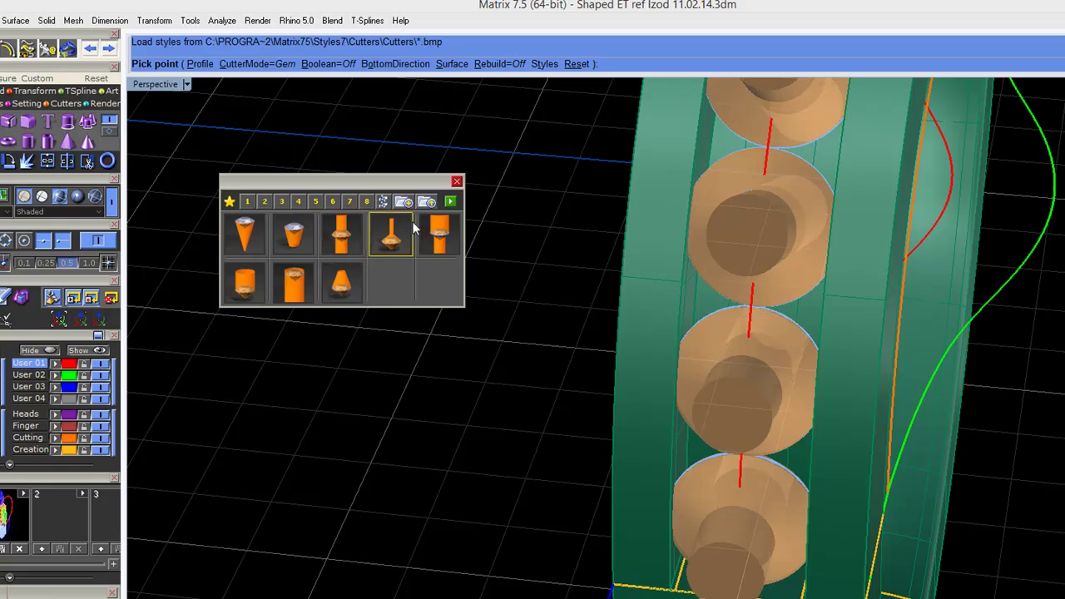
{"action": "left_click", "coordinate": [454, 203]}
Set the gem cutters to Azure mode and give them the Azure 07.cpt edge profile.
{"action": "right_click_drag", "start_coordinate": [454, 203], "coordinate": [723, 425]}
{"action": "mouse_move", "coordinate": [593, 329]}
{"action": "right_mouse_down"}
{"action": "mouse_move", "coordinate": [528, 330]}
{"action": "mouse_move", "coordinate": [497, 283]}
{"action": "mouse_move", "coordinate": [558, 318]}
{"action": "mouse_move", "coordinate": [656, 338]}
{"action": "mouse_move", "coordinate": [590, 352]}
{"action": "mouse_move", "coordinate": [608, 339]}
{"action": "right_mouse_up"}
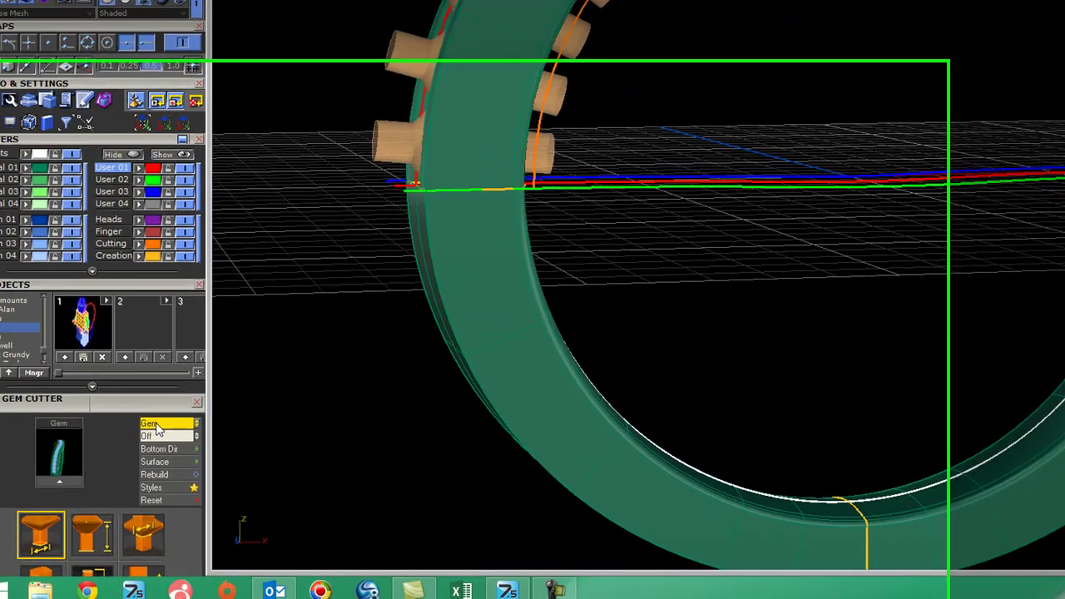
{"action": "left_click", "coordinate": [75, 481]}
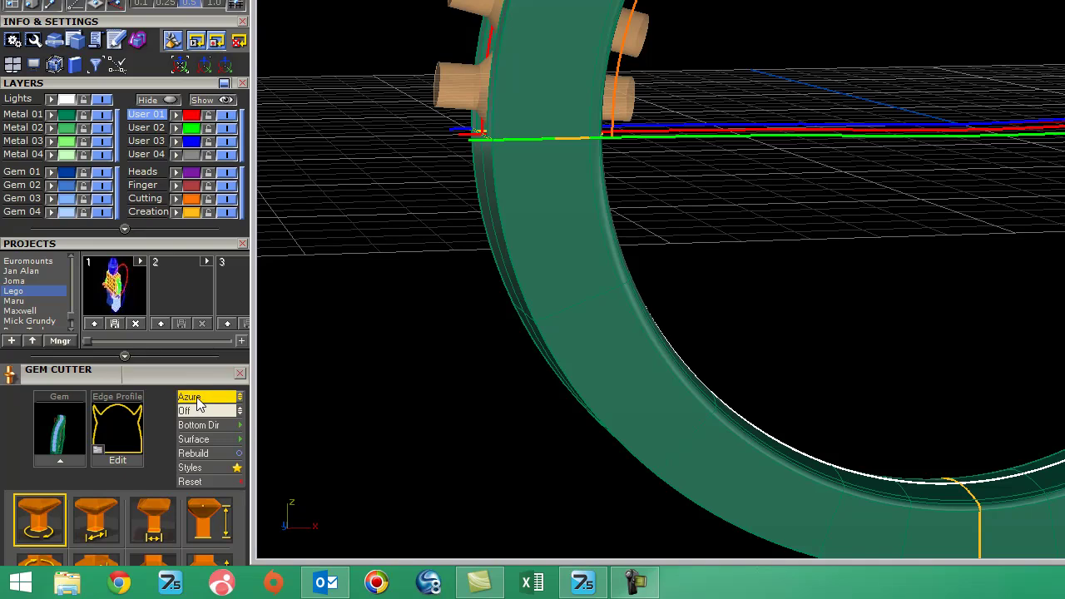
{"action": "left_click", "coordinate": [128, 432]}
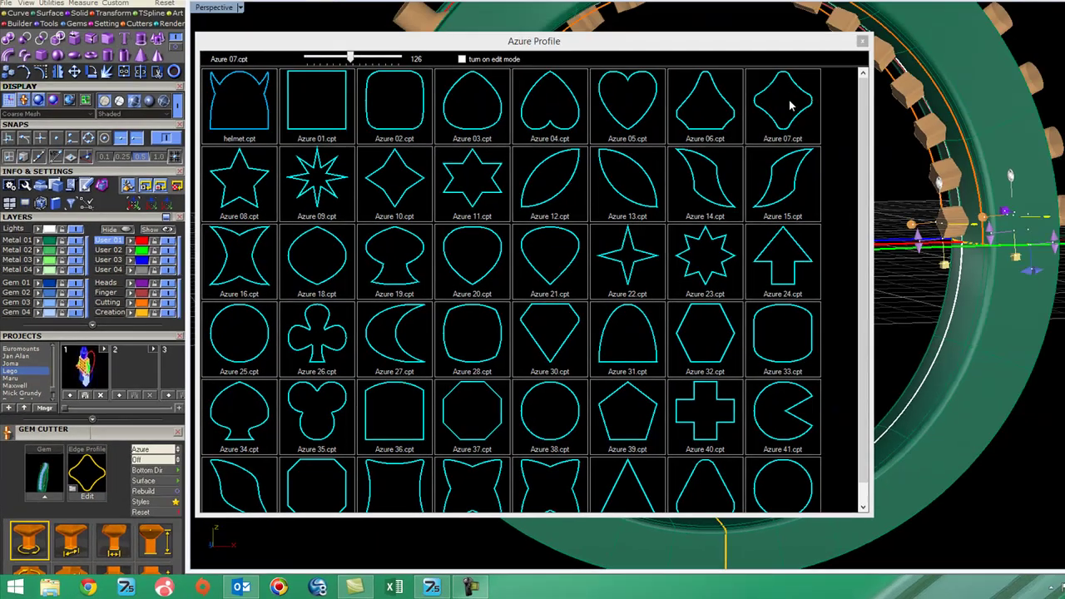
{"action": "left_click", "coordinate": [791, 105]}
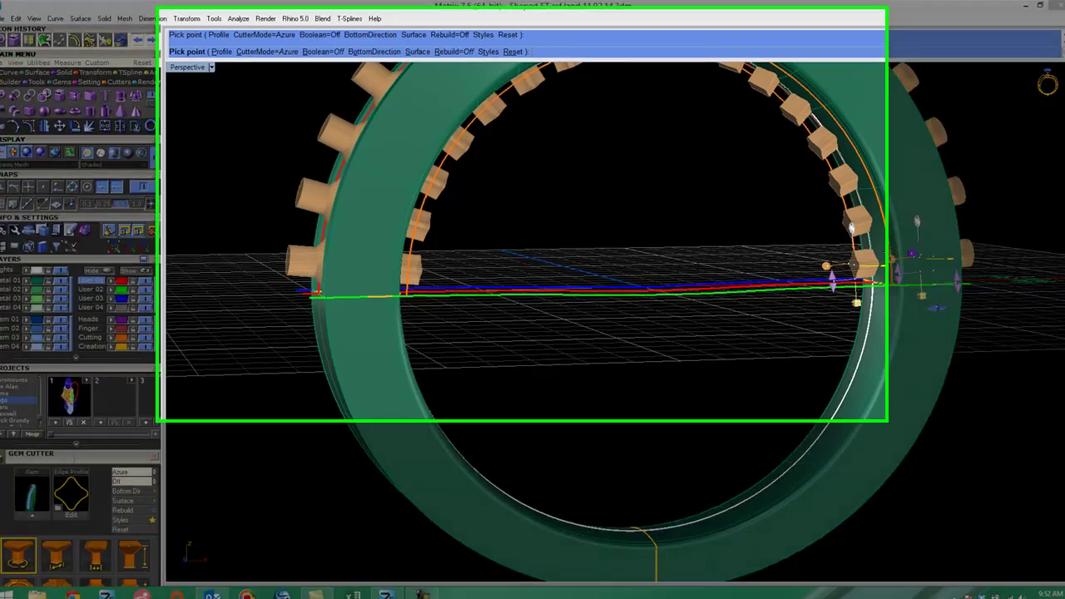
{"action": "scroll", "coordinate": [878, 255], "scroll_direction": "up", "scroll_amount": 8}
{"action": "right_click_drag", "start_coordinate": [879, 254], "coordinate": [915, 374]}
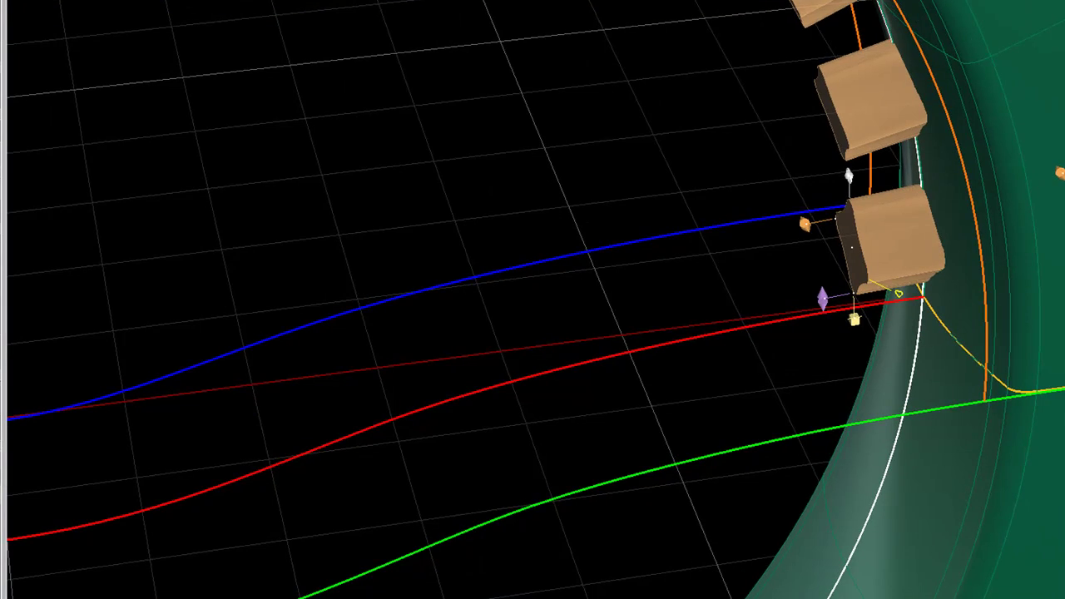
{"action": "left_click", "coordinate": [20, 501]}
{"action": "scroll", "coordinate": [957, 299], "scroll_direction": "up", "scroll_amount": 2}
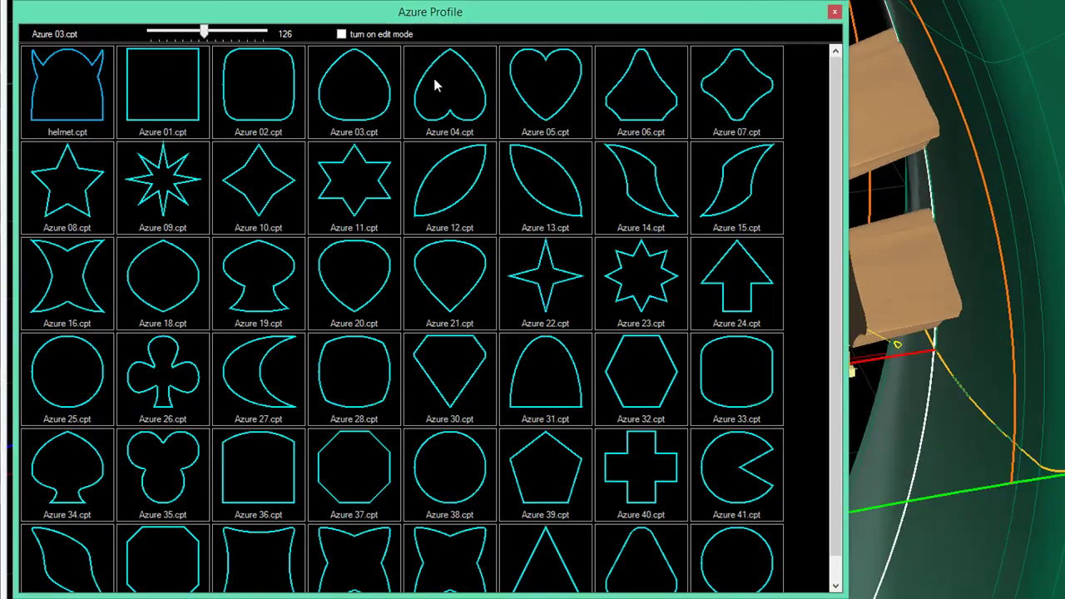
{"action": "left_click", "coordinate": [720, 79]}
Turn on the gem cutters' Boolean option, cut them out of the ring band and check the azure openings inside it.
{"action": "right_click_drag", "start_coordinate": [1037, 333], "coordinate": [820, 397]}
{"action": "mouse_move", "coordinate": [604, 429]}
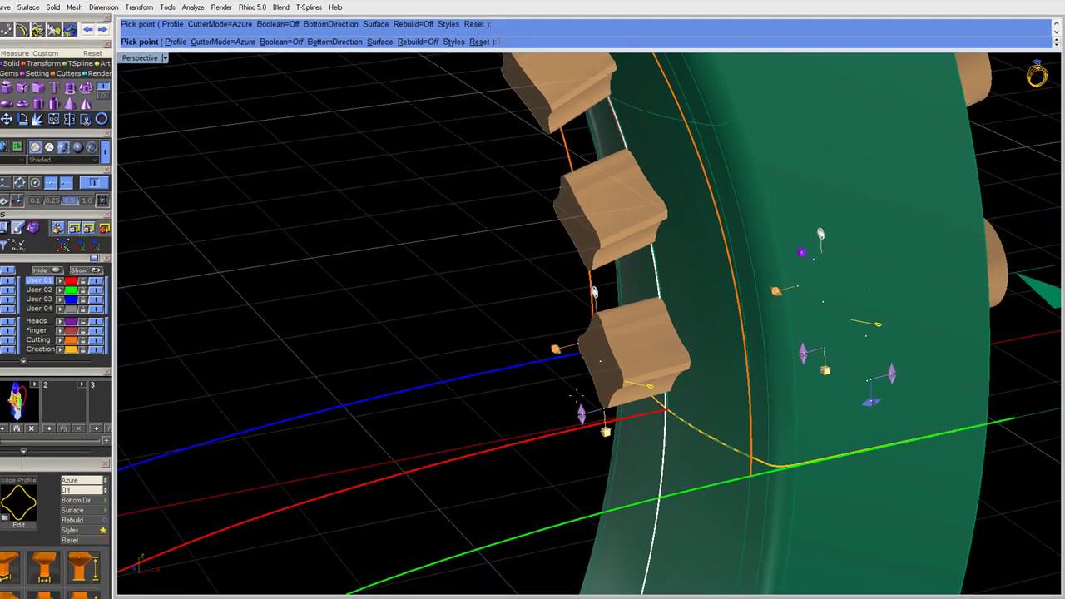
{"action": "right_click_drag", "start_coordinate": [610, 388], "coordinate": [586, 402]}
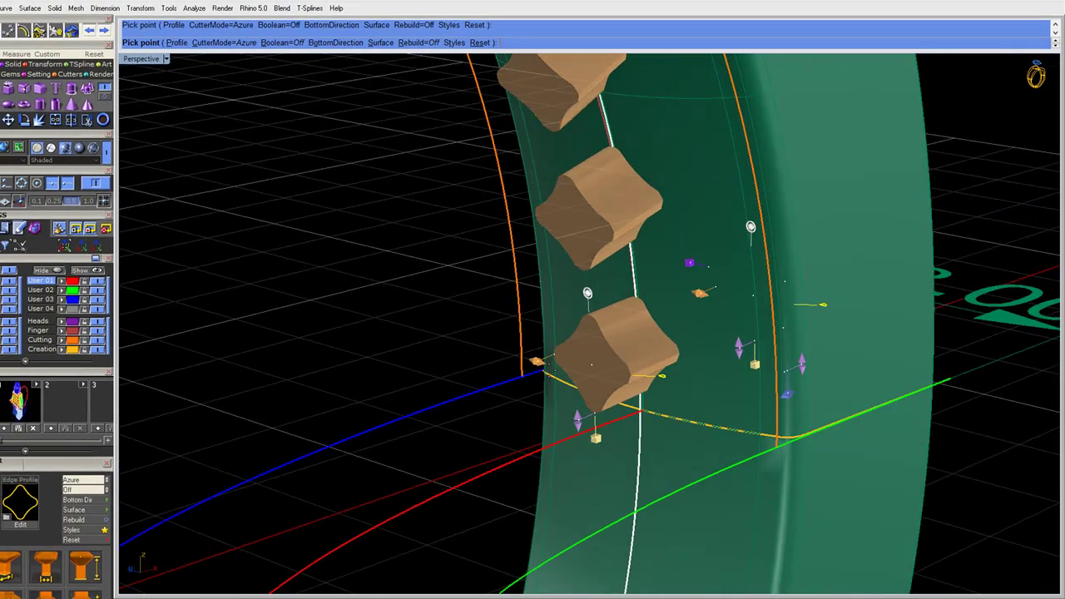
{"action": "right_click_drag", "start_coordinate": [735, 331], "coordinate": [624, 368]}
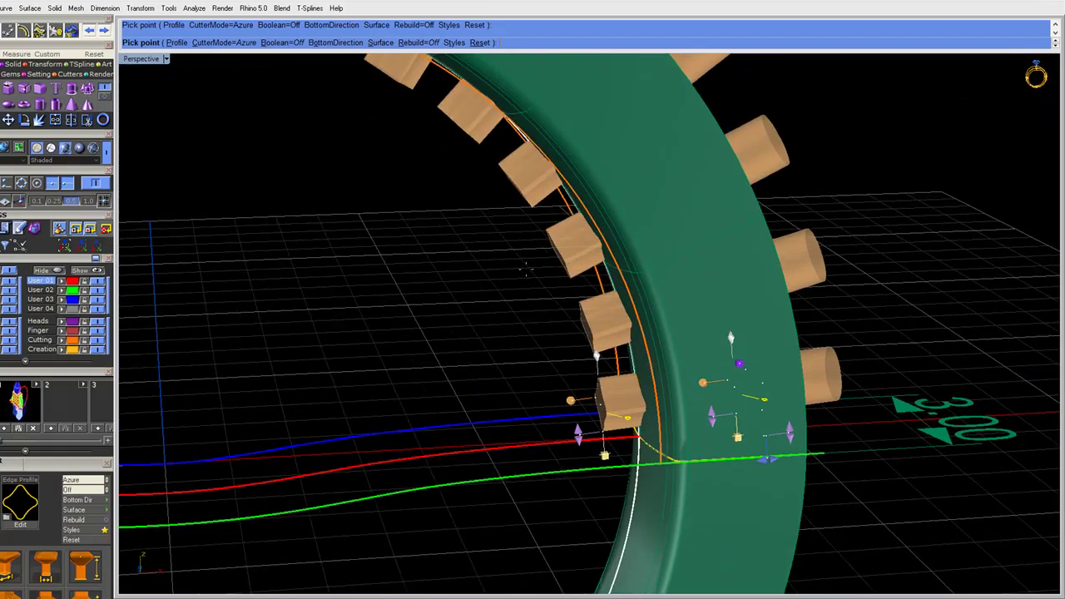
{"action": "right_click_drag", "start_coordinate": [500, 179], "coordinate": [656, 160]}
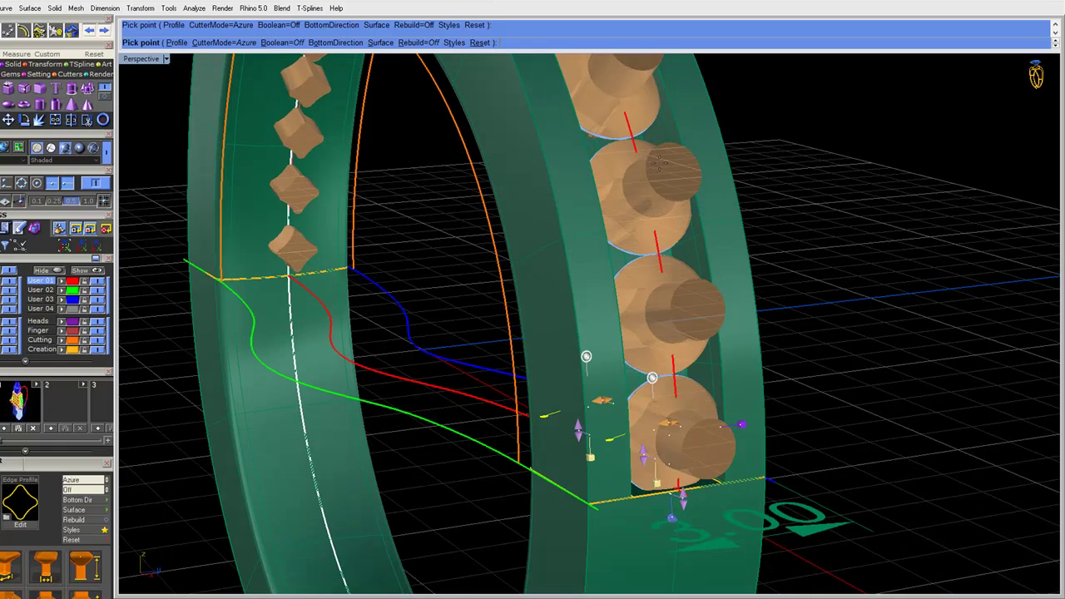
{"action": "right_click_drag", "start_coordinate": [552, 283], "coordinate": [711, 272]}
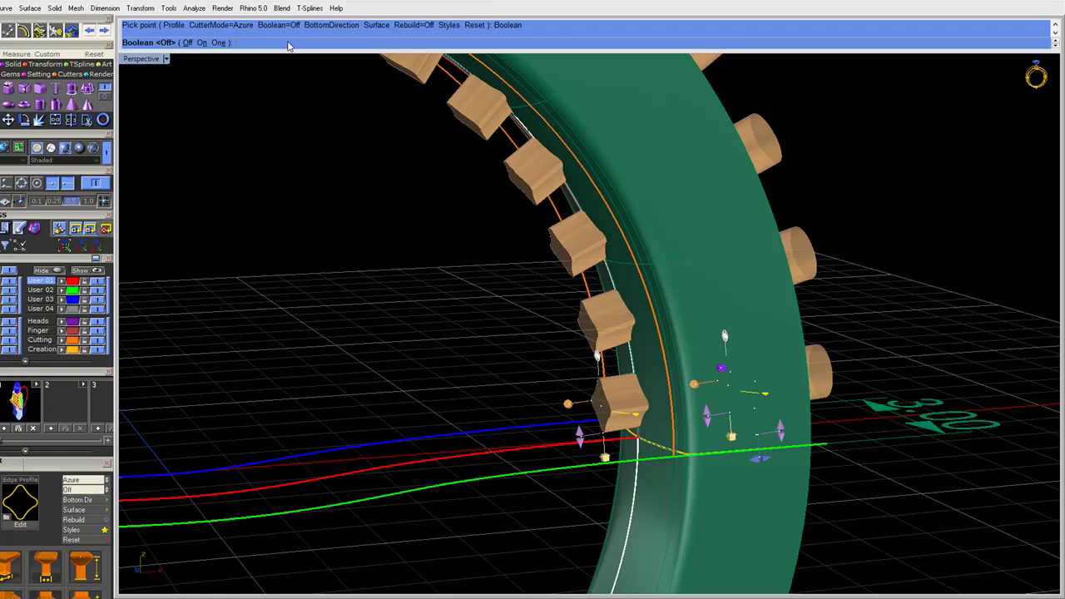
{"action": "left_click", "coordinate": [219, 42]}
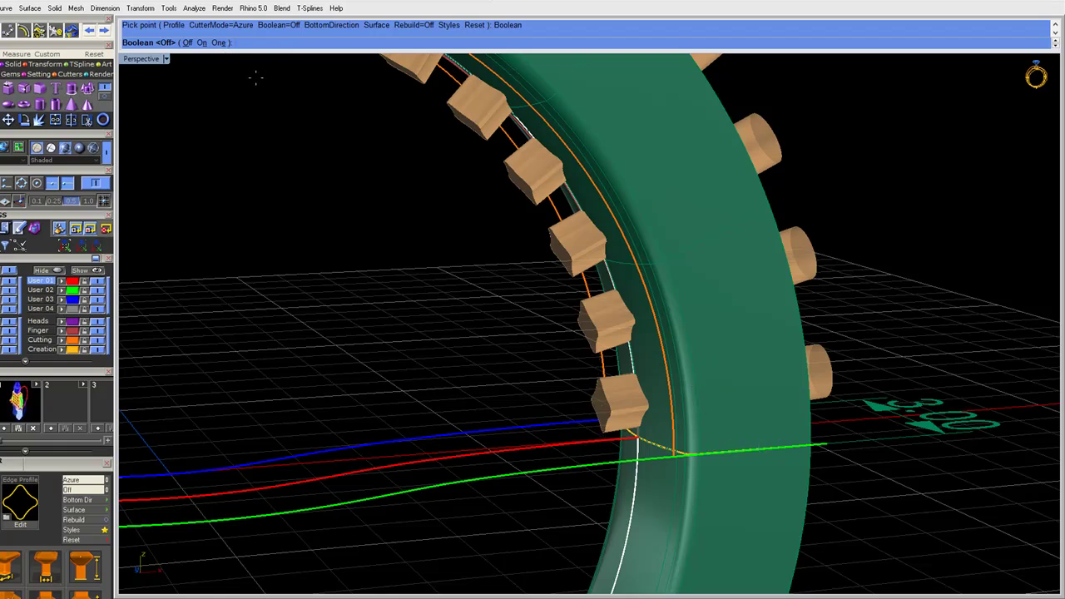
{"action": "left_click", "coordinate": [201, 42]}
{"action": "left_click", "coordinate": [202, 42]}
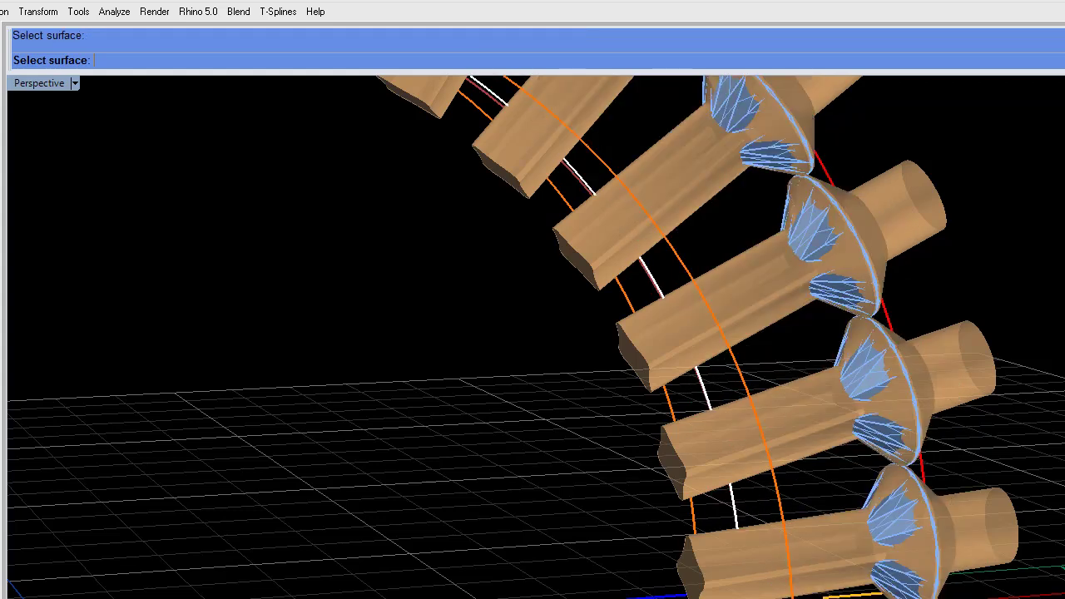
{"action": "key", "text": "Escape"}
{"action": "right_click_drag", "start_coordinate": [748, 374], "coordinate": [682, 390]}
{"action": "right_click_drag", "start_coordinate": [695, 591], "coordinate": [713, 552]}
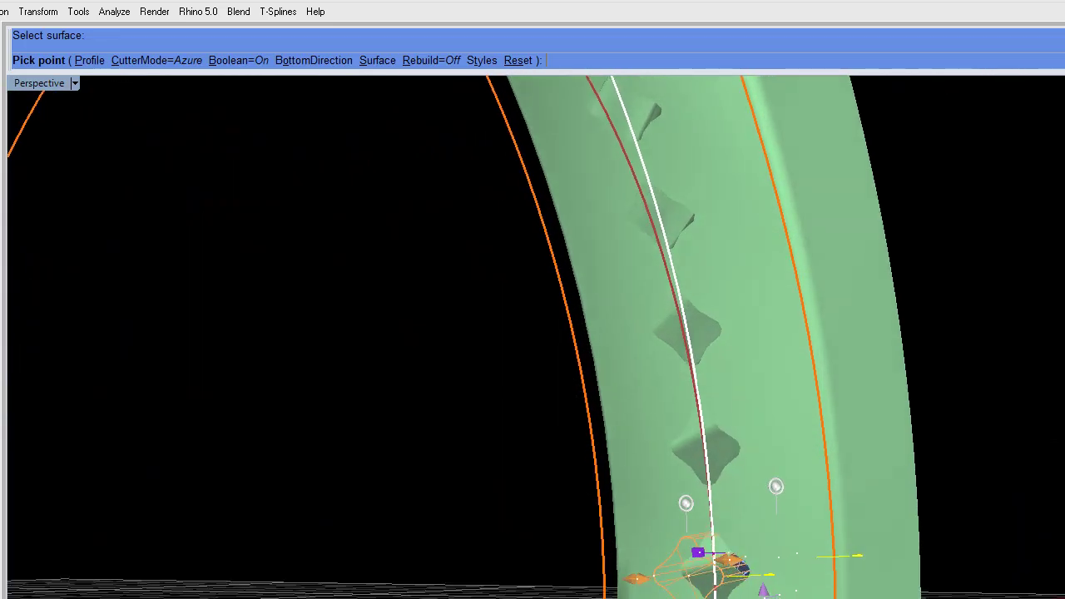
Inspect the azure cutter against the inside of the band and accept the gem cutters to finish Gem Cutter.
{"action": "scroll", "coordinate": [715, 454], "scroll_direction": "up", "scroll_amount": 10}
{"action": "scroll", "coordinate": [711, 457], "scroll_direction": "down", "scroll_amount": 5}
{"action": "right_click_drag", "start_coordinate": [711, 457], "coordinate": [640, 491]}
{"action": "right_click_drag", "start_coordinate": [517, 509], "coordinate": [464, 488]}
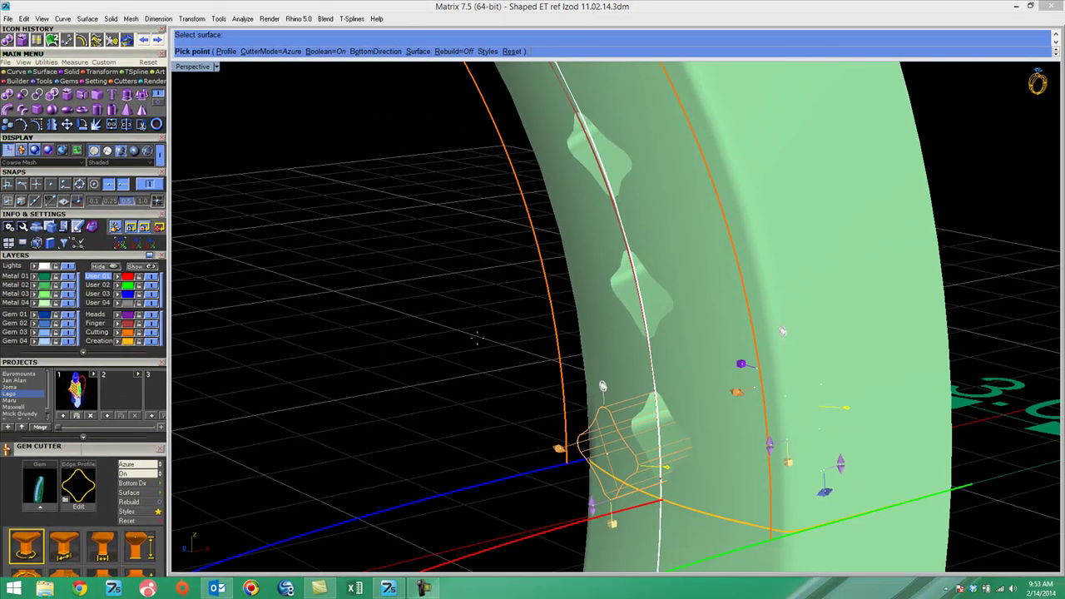
{"action": "key", "text": "Return"}
{"action": "right_click_drag", "start_coordinate": [676, 389], "coordinate": [459, 282]}
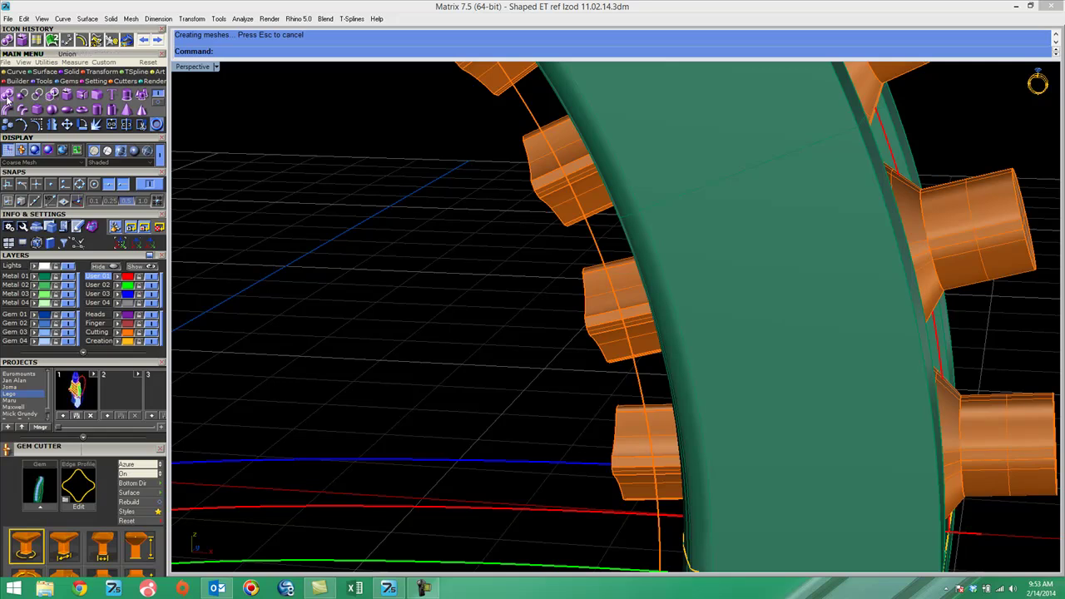
Try to subtract the gem cutters from the ring band with Boolean Difference, setting DeleteInput to Yes.
{"action": "left_click", "coordinate": [22, 95]}
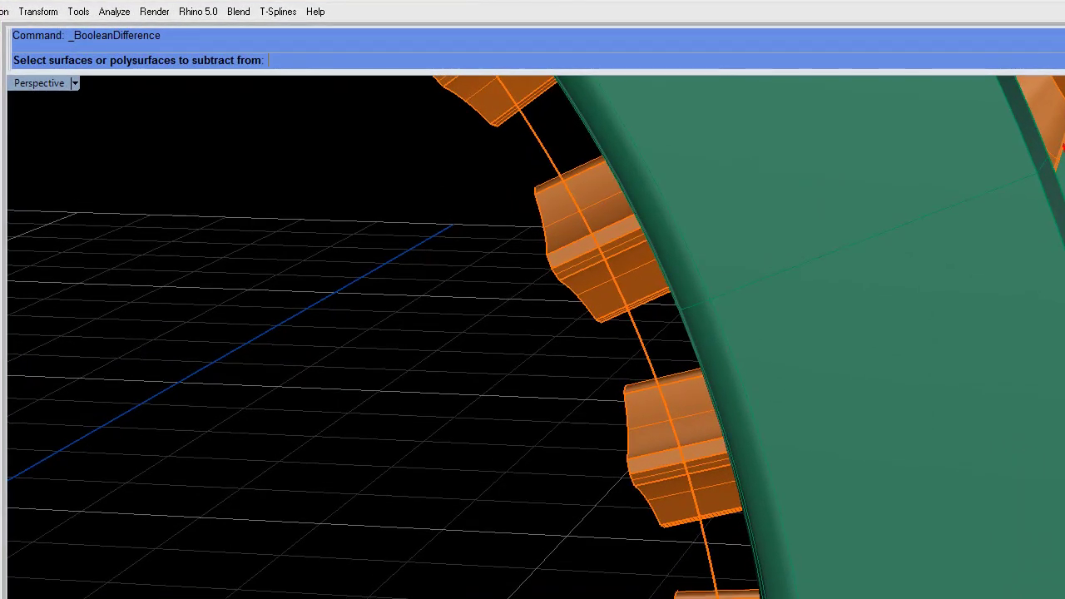
{"action": "left_click", "coordinate": [748, 545]}
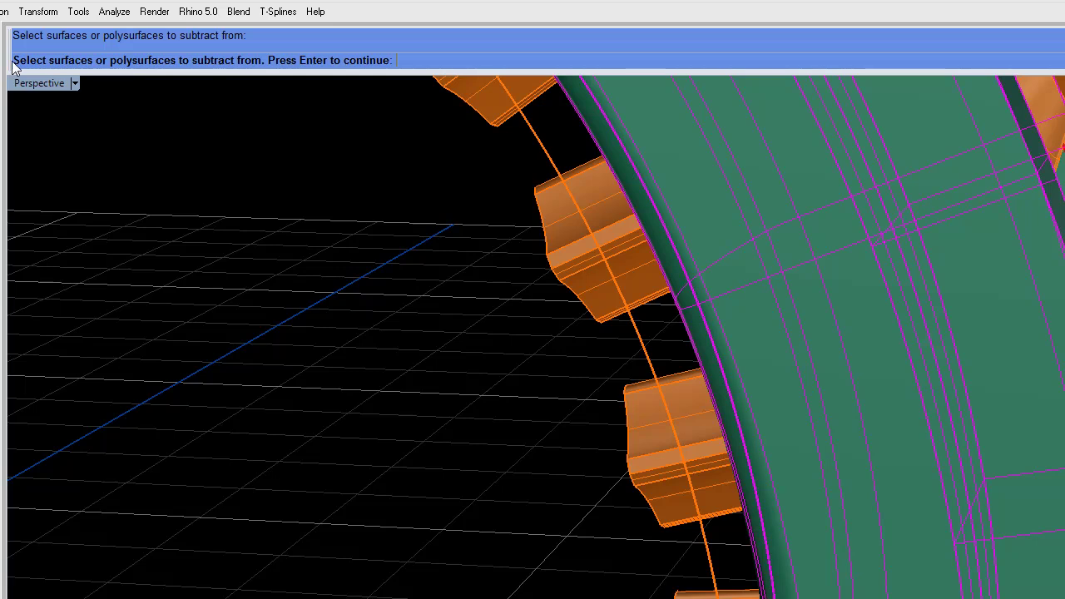
{"action": "key", "text": "Return"}
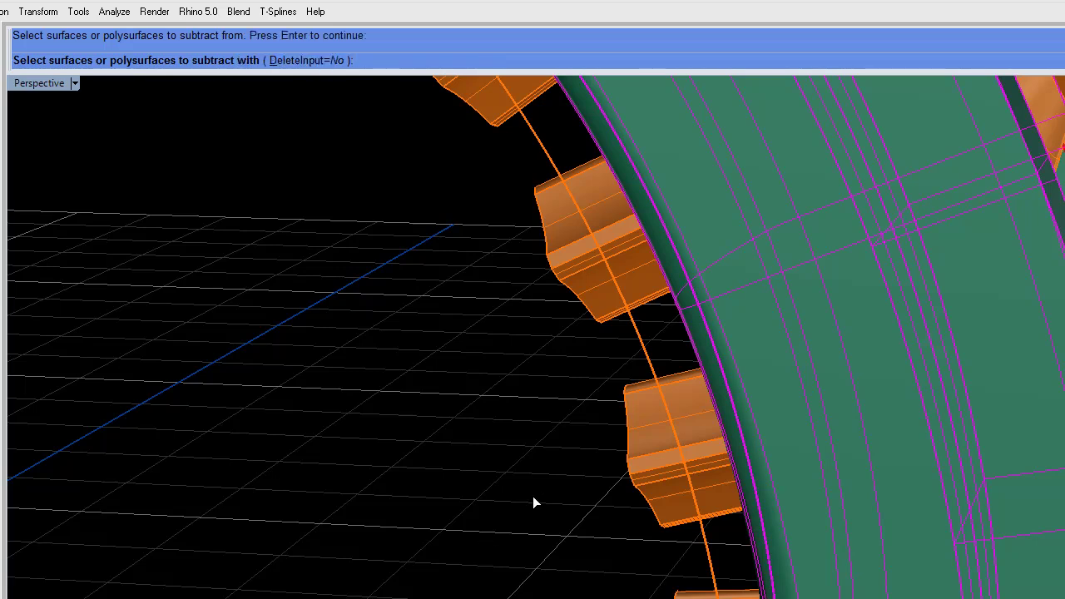
{"action": "left_click", "coordinate": [313, 63]}
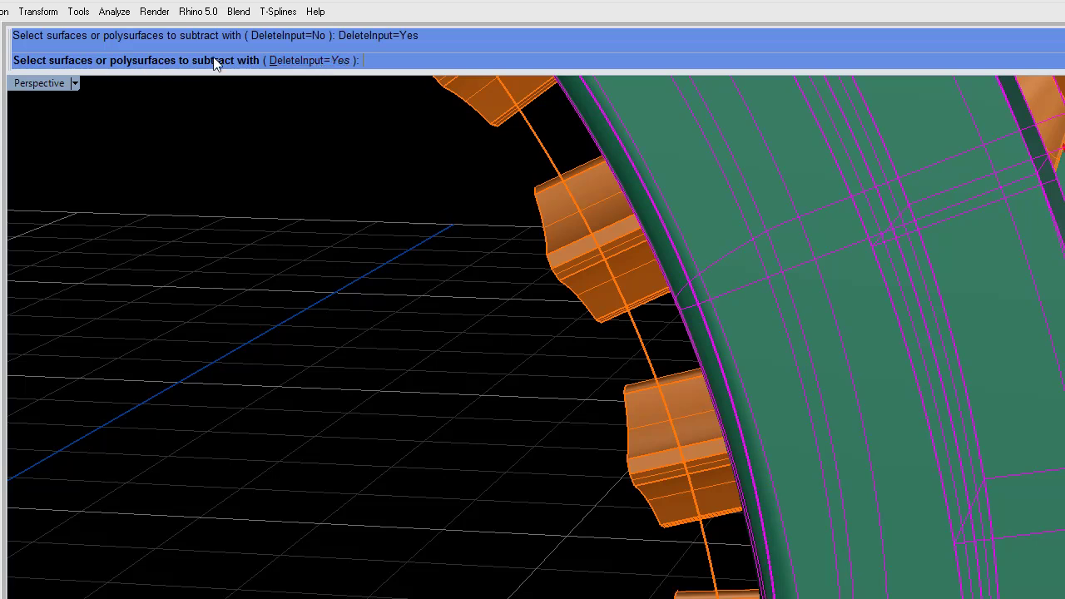
{"action": "left_click", "coordinate": [646, 468]}
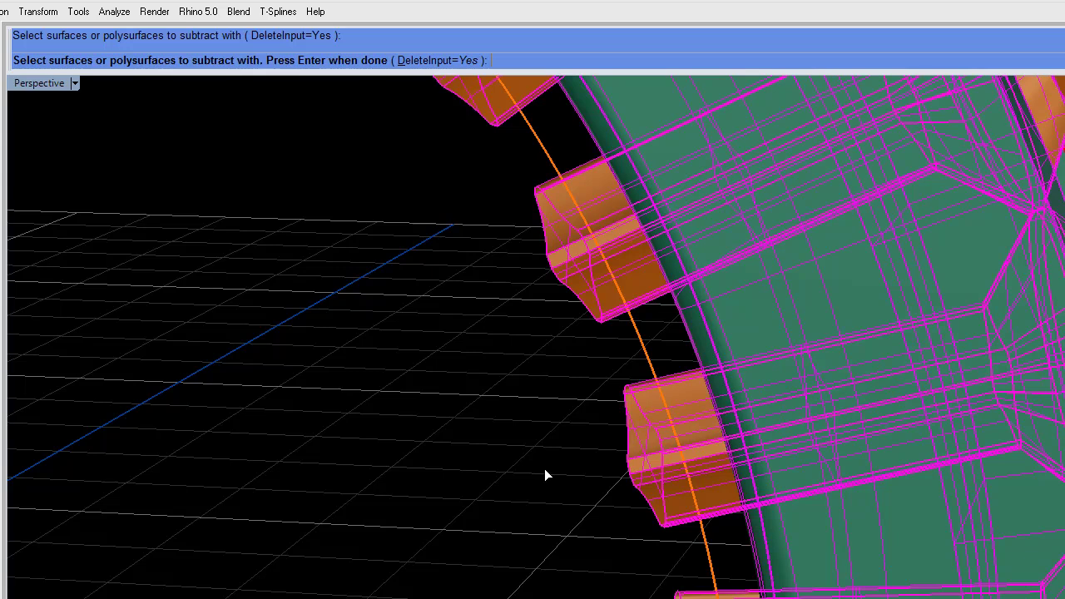
{"action": "key", "text": "Return"}
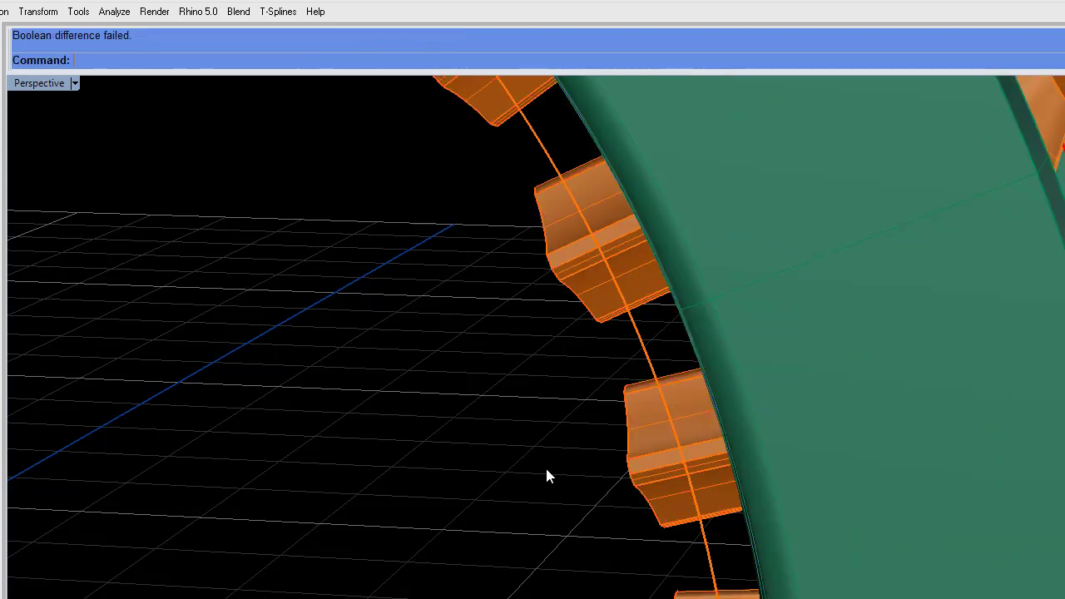
Run a Boolean Builder difference with the ring band as the object and the row of gem cutters as the cutter.
{"action": "right_click_drag", "start_coordinate": [769, 482], "coordinate": [554, 458]}
{"action": "right_click_drag", "start_coordinate": [394, 386], "coordinate": [284, 331]}
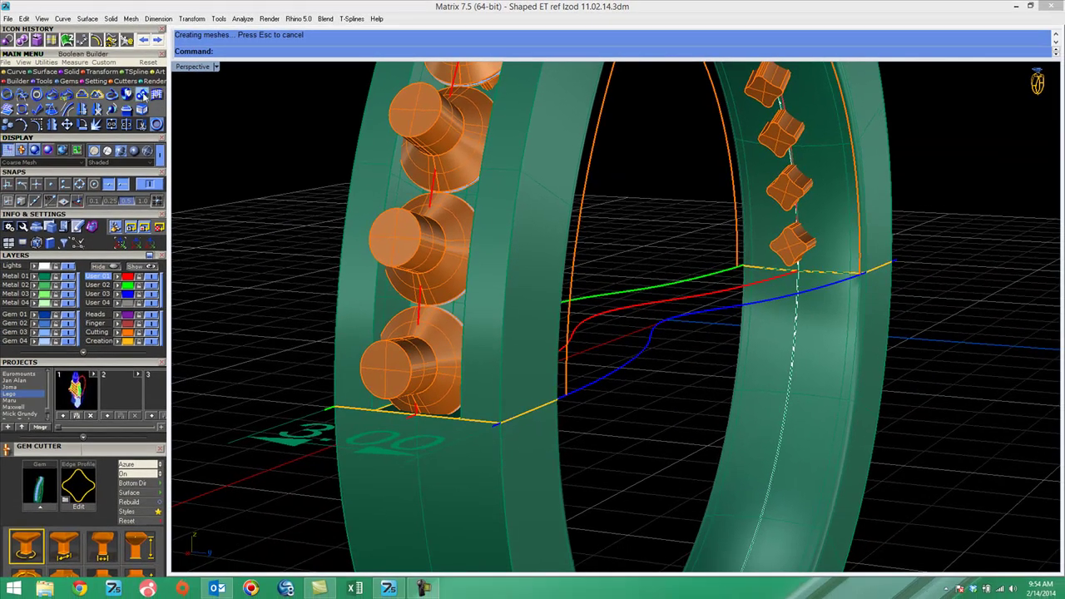
{"action": "left_click", "coordinate": [143, 94]}
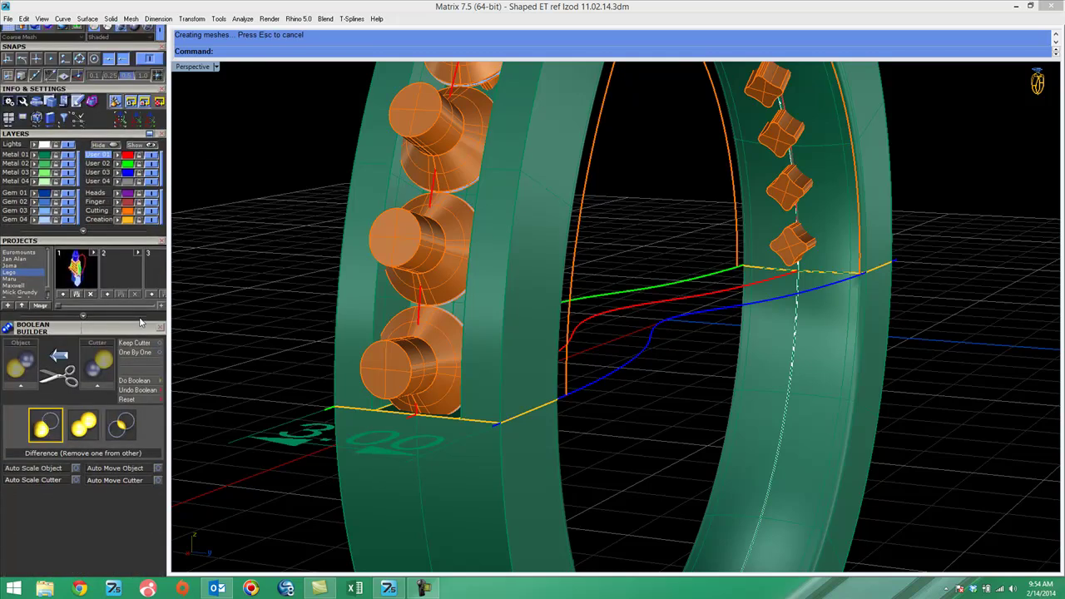
{"action": "scroll", "coordinate": [140, 322], "scroll_direction": "down", "scroll_amount": 1}
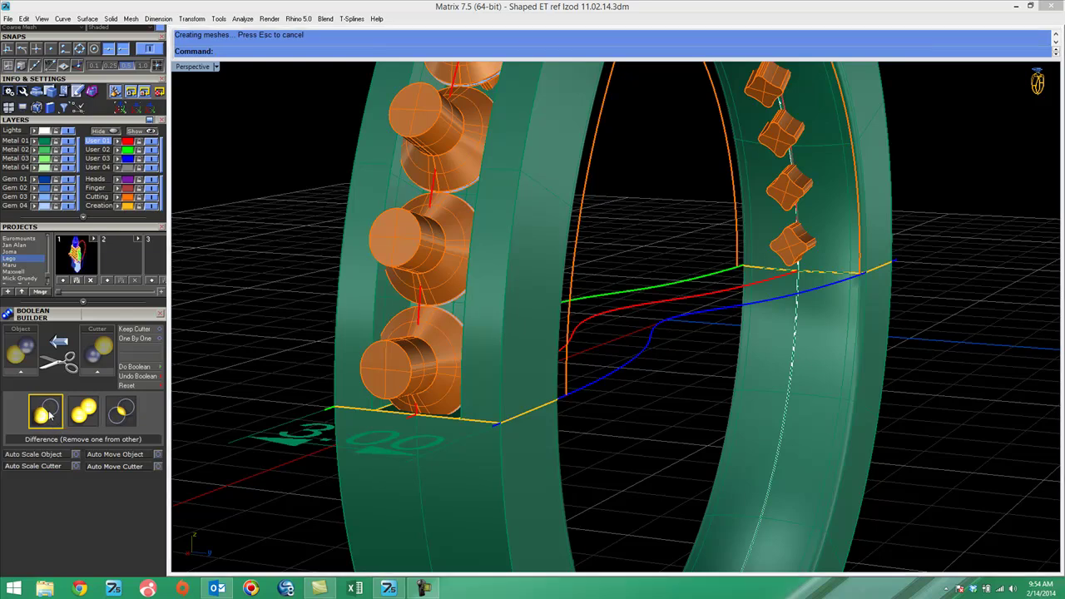
{"action": "left_click", "coordinate": [462, 330]}
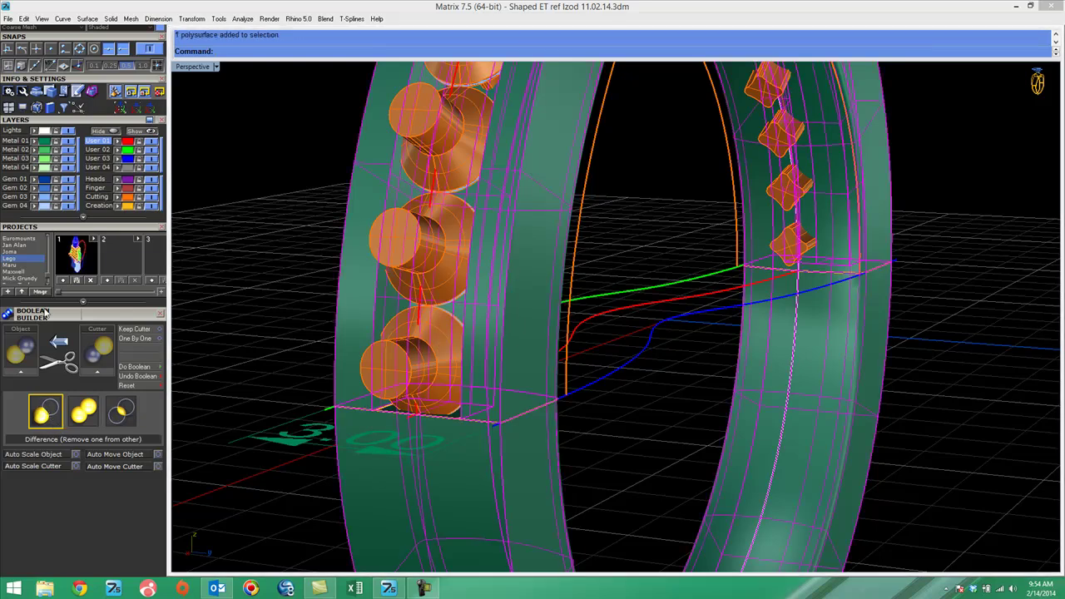
{"action": "left_click", "coordinate": [22, 375]}
{"action": "left_click", "coordinate": [396, 365]}
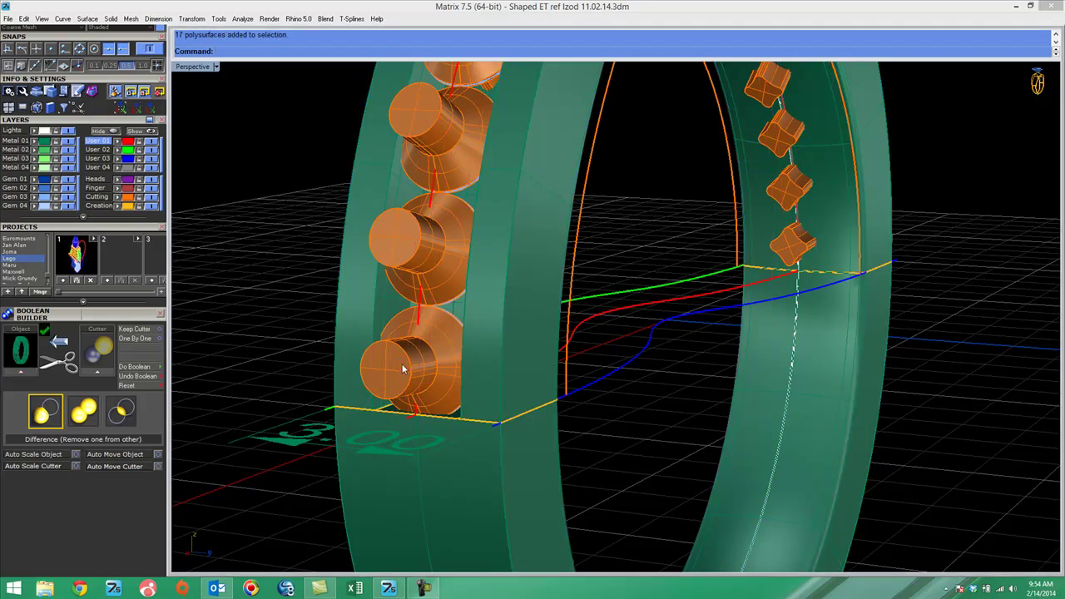
{"action": "left_click", "coordinate": [94, 371]}
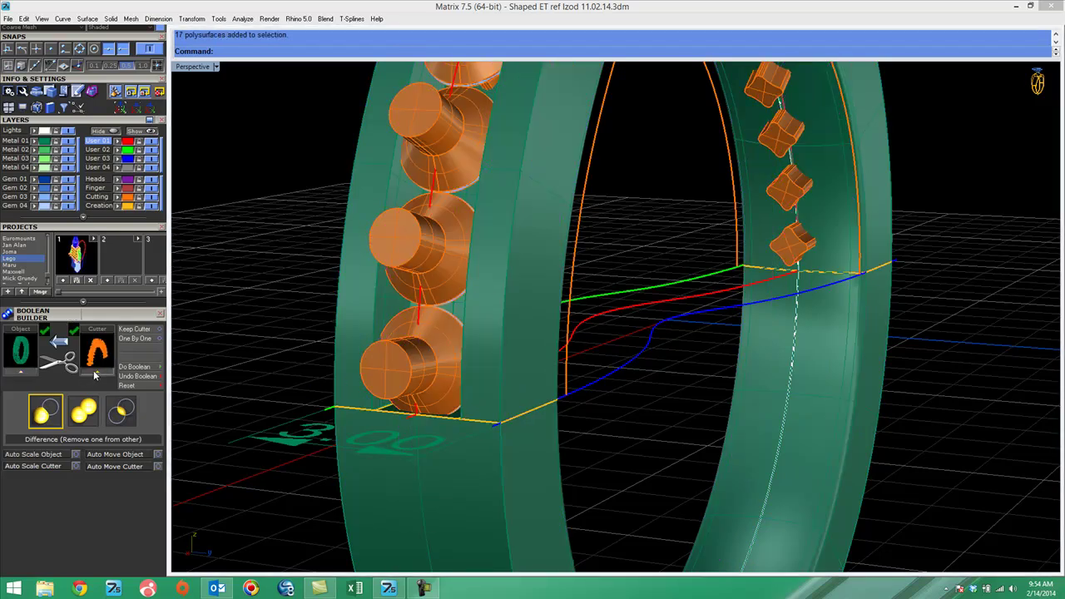
{"action": "left_click", "coordinate": [136, 367]}
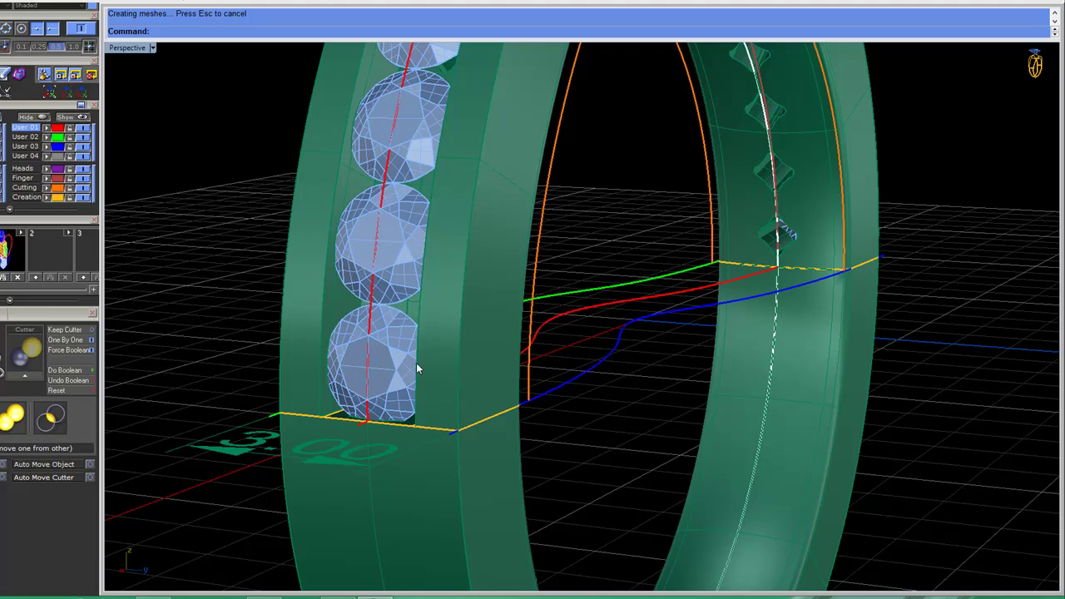
Select the cut ring band and check its shell and naked edges with Object Checker.
{"action": "right_click_drag", "start_coordinate": [430, 366], "coordinate": [441, 385]}
{"action": "left_click", "coordinate": [292, 314]}
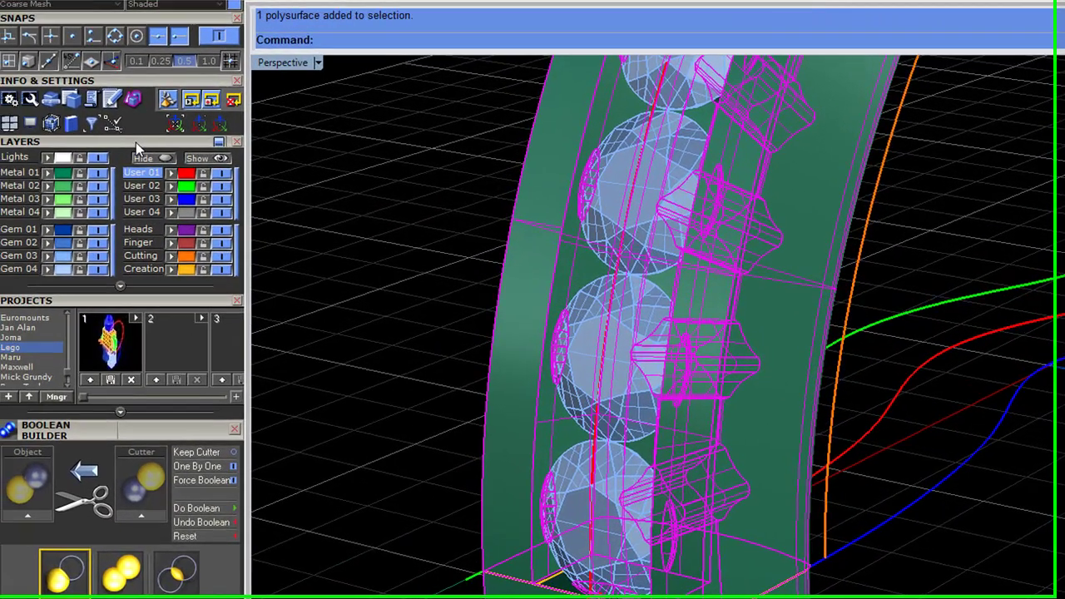
{"action": "left_click_drag", "start_coordinate": [17, 105], "coordinate": [39, 288]}
{"action": "left_click", "coordinate": [56, 176]}
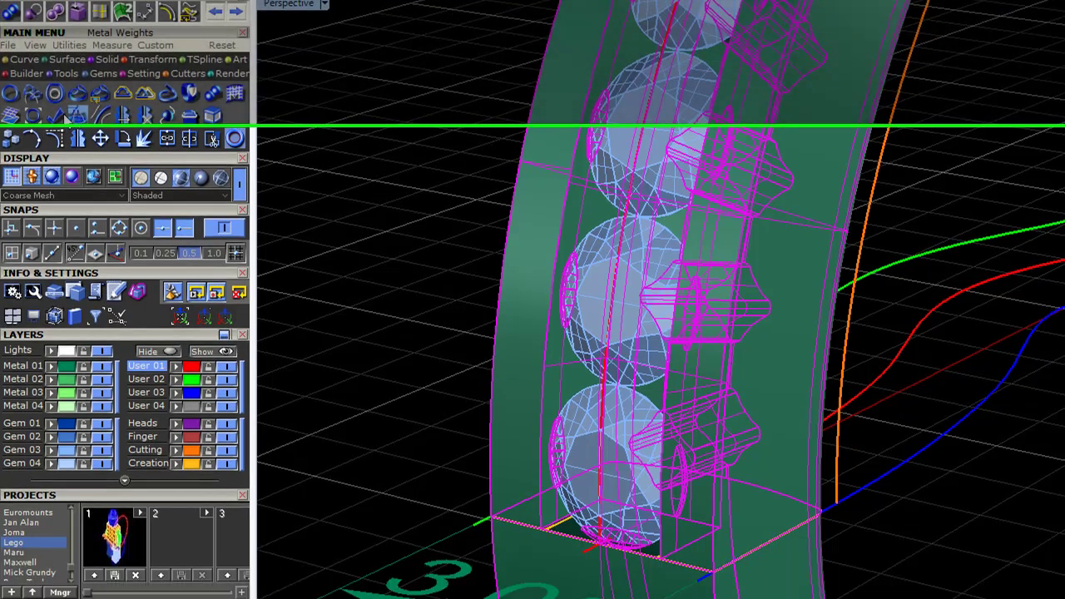
{"action": "left_click", "coordinate": [31, 591]}
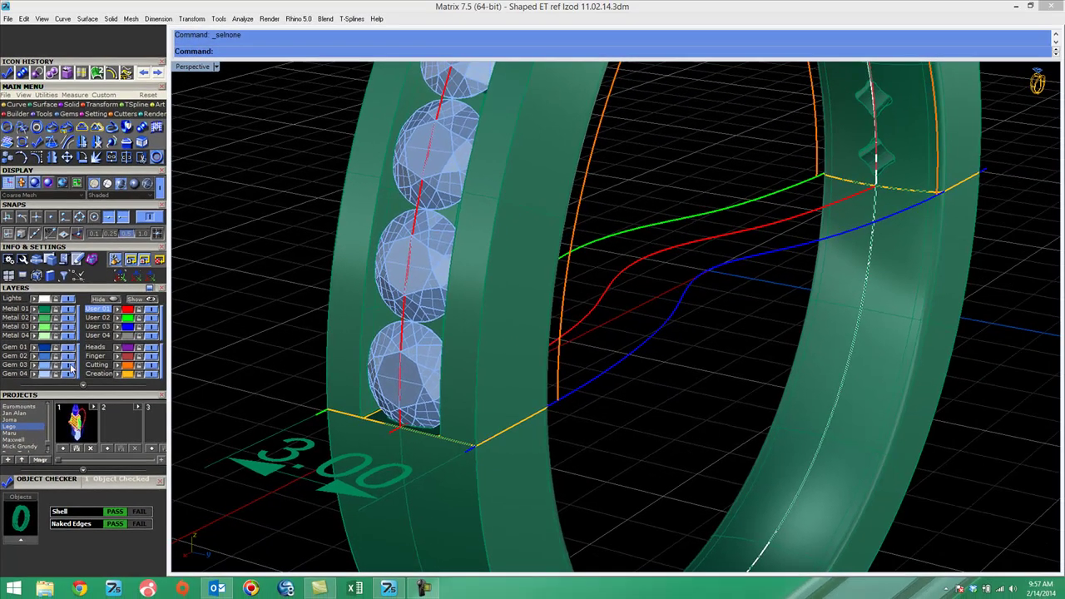
Hide the Gem 03 layer and examine the azure openings and the seat cuts in the channel walls.
{"action": "left_click", "coordinate": [101, 322]}
{"action": "right_click_drag", "start_coordinate": [207, 353], "coordinate": [225, 369]}
{"action": "right_click_drag", "start_coordinate": [410, 335], "coordinate": [443, 438]}
{"action": "right_click_drag", "start_coordinate": [528, 385], "coordinate": [493, 236]}
{"action": "scroll", "coordinate": [494, 238], "scroll_direction": "down", "scroll_amount": 8}
{"action": "right_click_drag", "start_coordinate": [665, 440], "coordinate": [592, 479]}
{"action": "scroll", "coordinate": [412, 407], "scroll_direction": "up", "scroll_amount": 7}
{"action": "scroll", "coordinate": [410, 406], "scroll_direction": "down", "scroll_amount": 1}
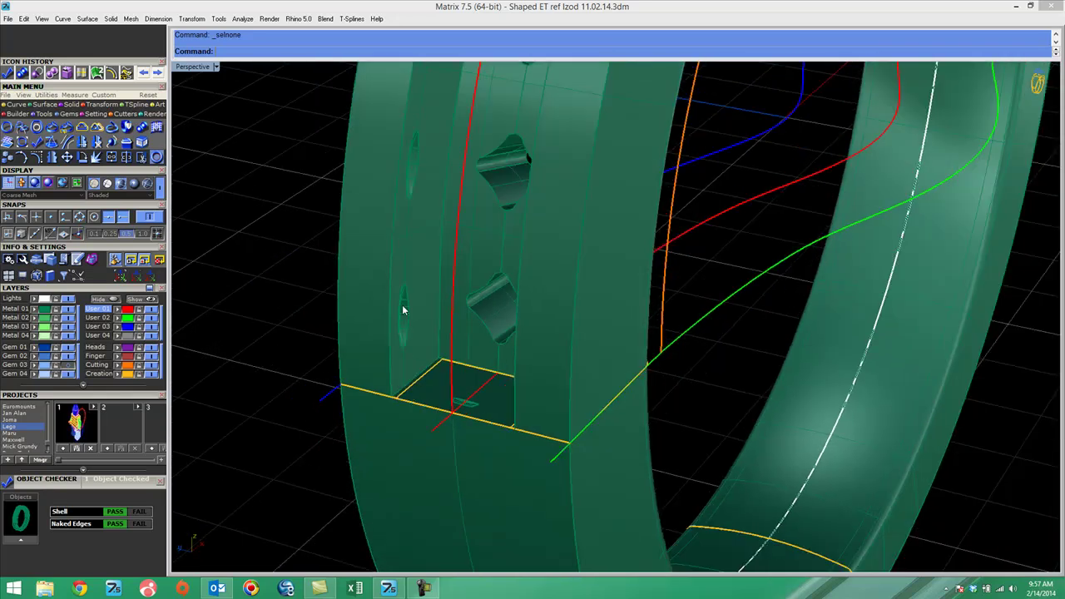
{"action": "mouse_move", "coordinate": [433, 337]}
{"action": "right_mouse_down"}
{"action": "mouse_move", "coordinate": [416, 339]}
{"action": "mouse_move", "coordinate": [452, 341]}
{"action": "right_mouse_up"}
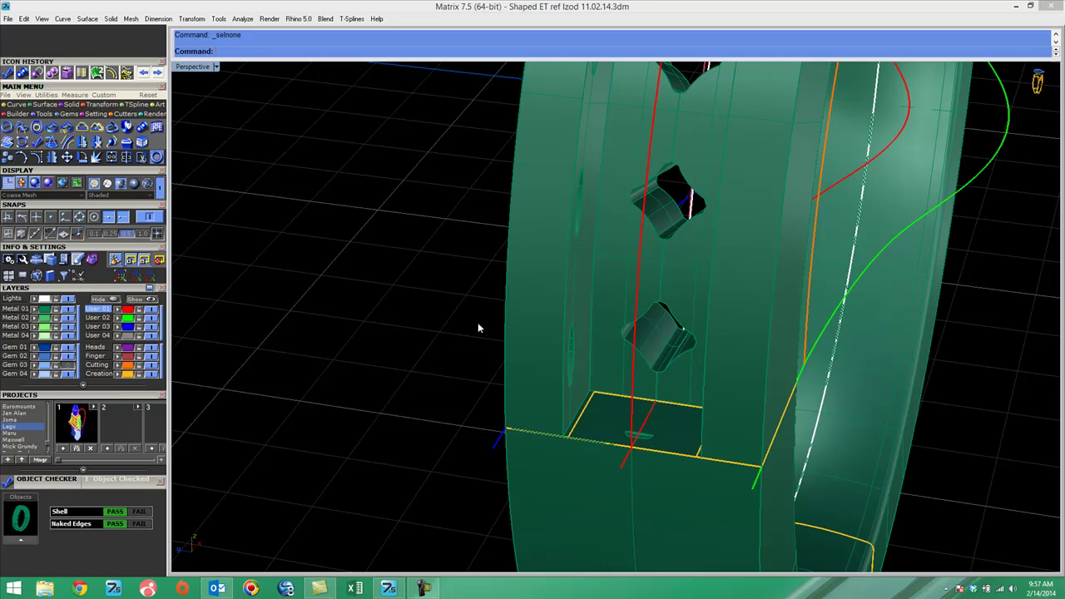
{"action": "right_click_drag", "start_coordinate": [696, 340], "coordinate": [670, 335]}
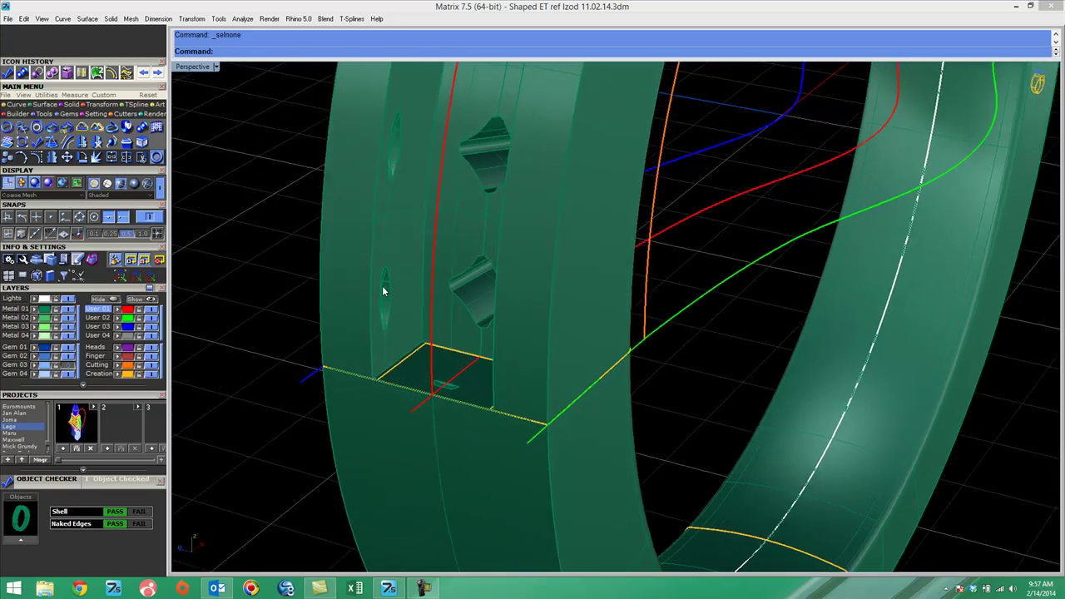
Review the whole ring band from the inside and from above the gem channel.
{"action": "scroll", "coordinate": [398, 311], "scroll_direction": "down", "scroll_amount": 10}
{"action": "right_click_drag", "start_coordinate": [556, 291], "coordinate": [510, 268]}
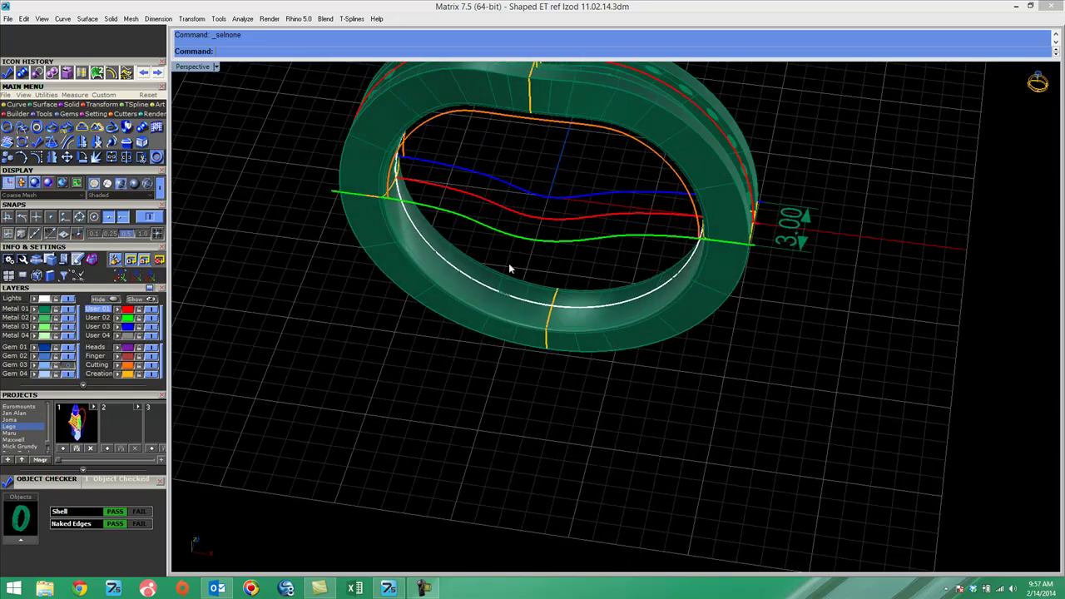
{"action": "right_click_drag", "start_coordinate": [746, 239], "coordinate": [711, 195]}
{"action": "right_click_drag", "start_coordinate": [651, 64], "coordinate": [788, 224]}
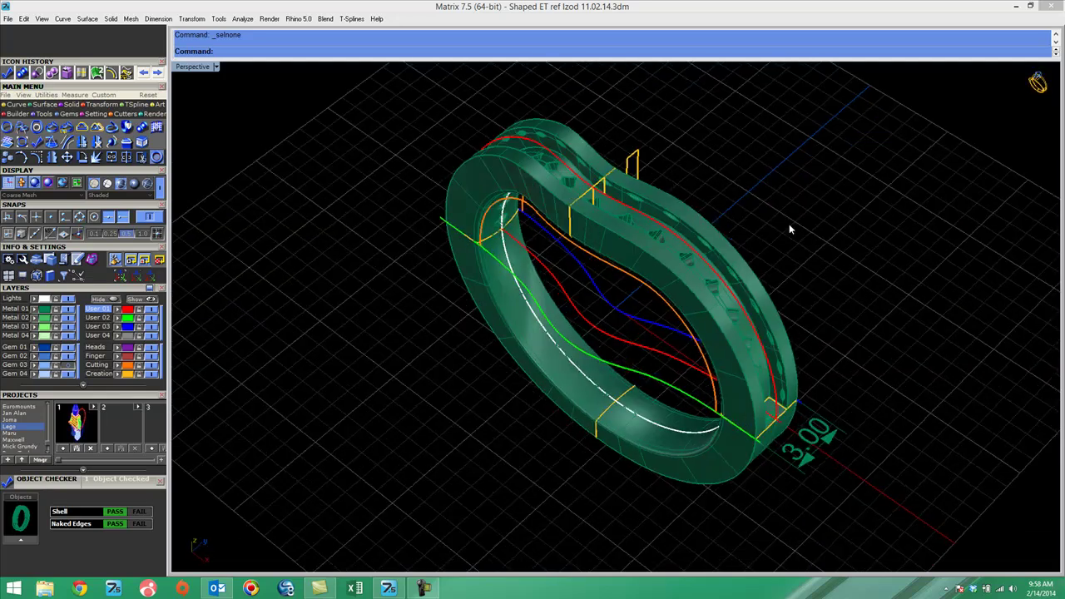